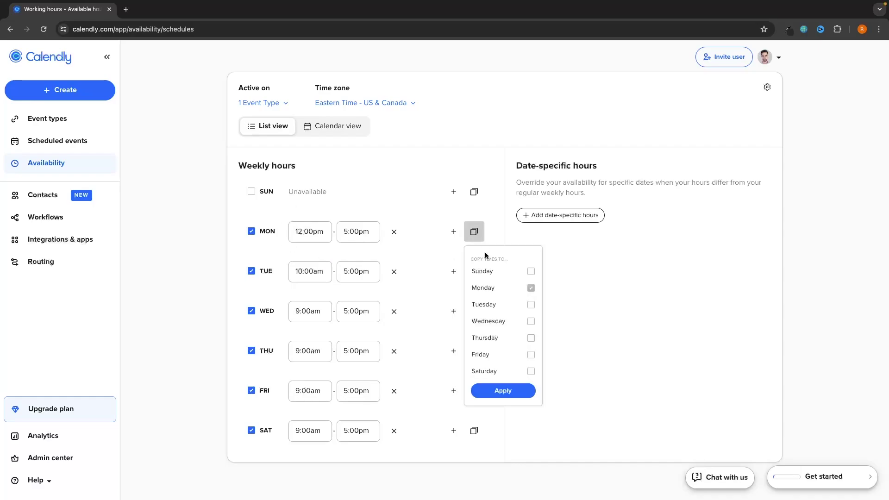
Copy Monday's 12:00pm to 5:00pm availability to Tuesday, Wednesday, Thursday, Friday and Saturday
click(530, 304)
click(530, 320)
click(530, 337)
click(530, 353)
click(530, 371)
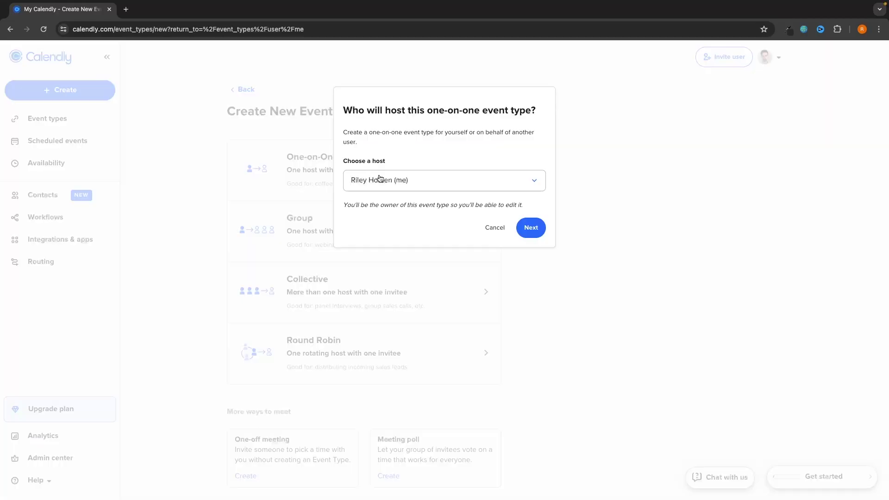
Confirm yourself as the host of the new one-on-one event type
click(531, 227)
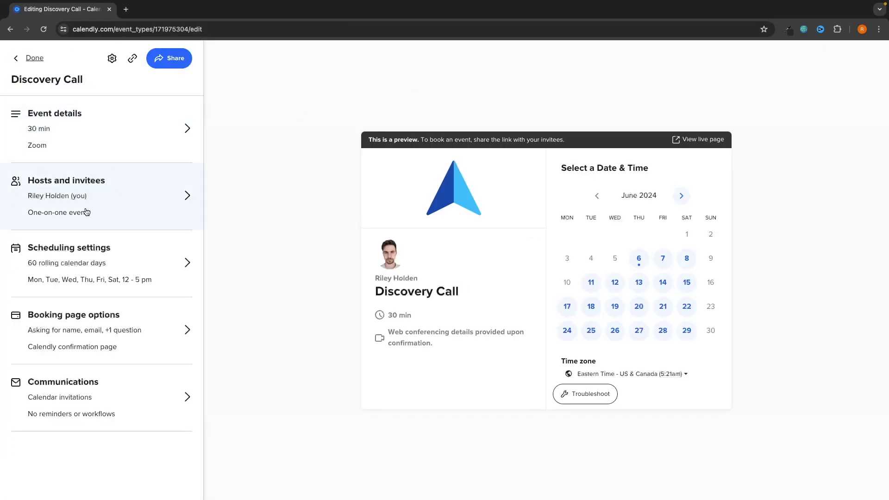
Open the Discovery Call's scheduling settings and view its booking page
click(28, 261)
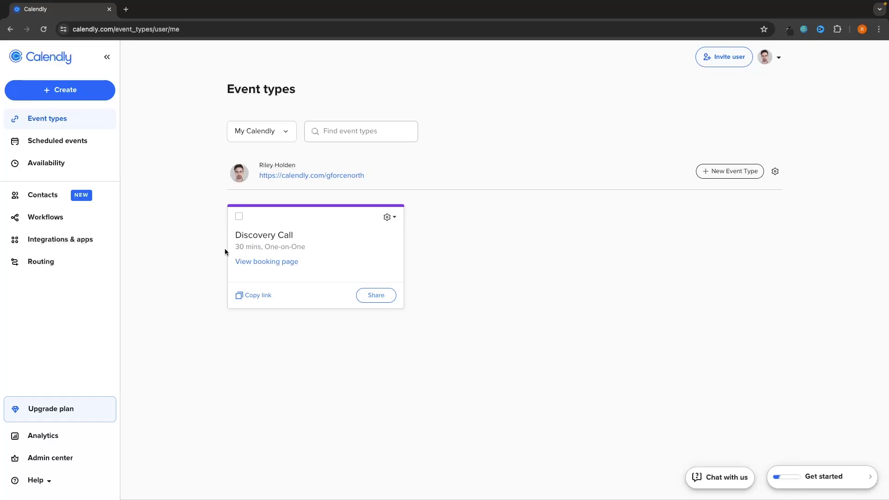
click(252, 261)
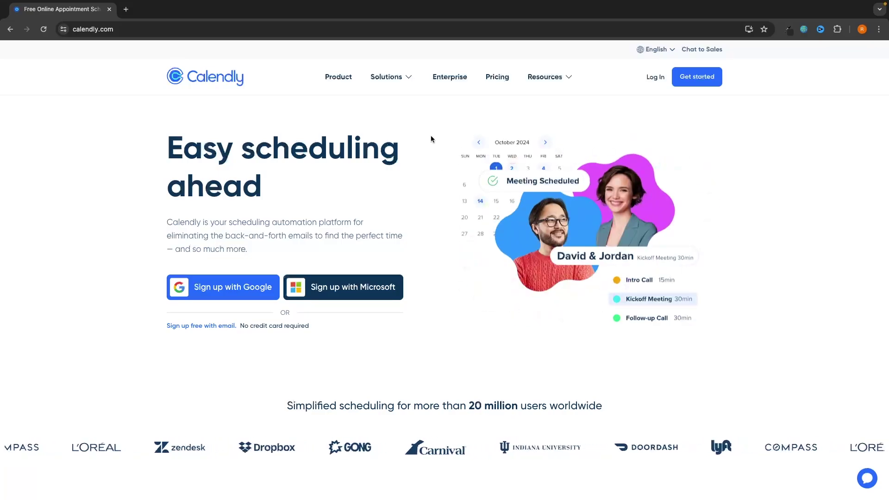
Go to the Calendly pricing page and view the comparison of the Free, Standard, Teams and Enterprise plans
click(497, 78)
scroll(487, 126, down, 1)
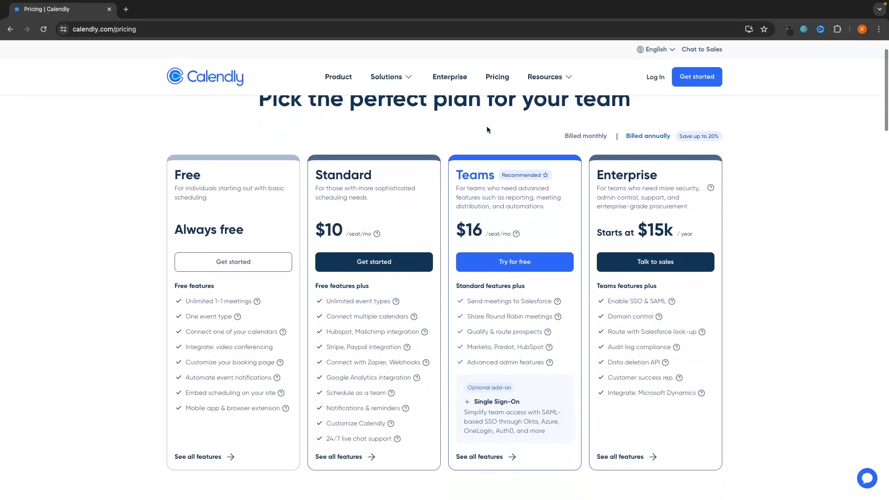
scroll(487, 126, down, 1)
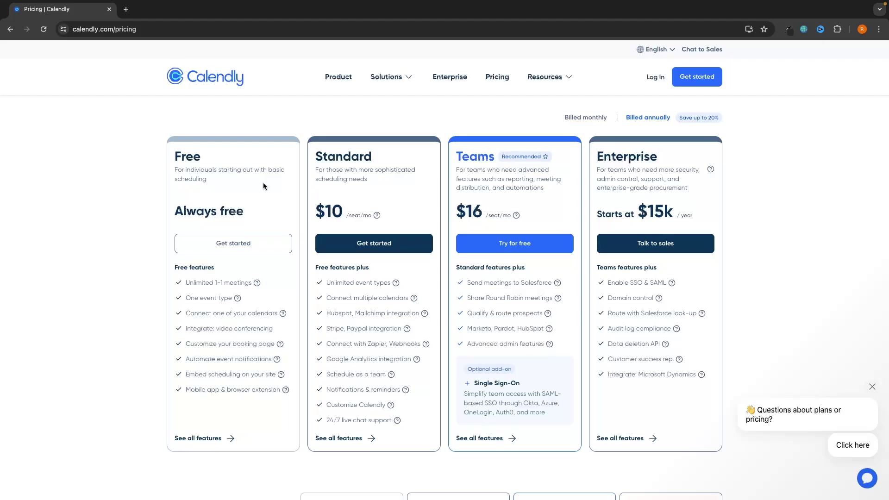
Examine the Standard plan's extra features, including event types, calendars, integrations, team scheduling, notifications and live chat support
drag(324, 283, 389, 282)
click(391, 285)
drag(327, 298, 402, 300)
click(334, 325)
drag(329, 312, 409, 358)
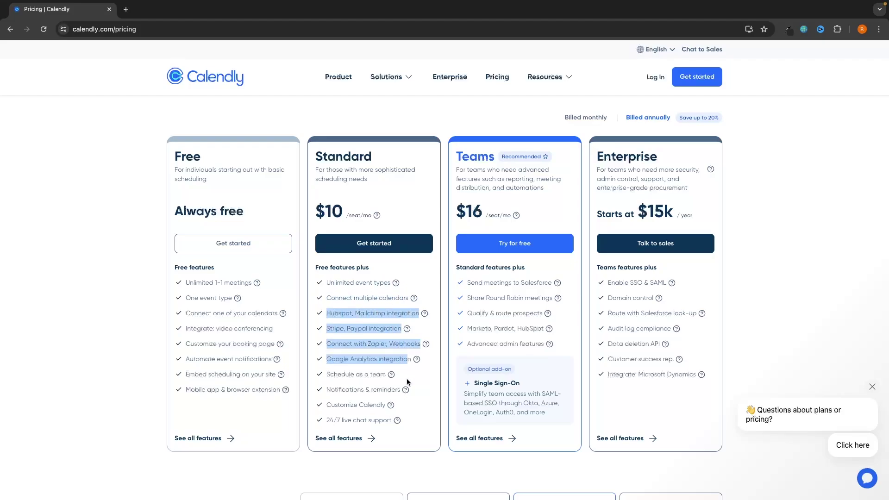
drag(326, 374, 376, 375)
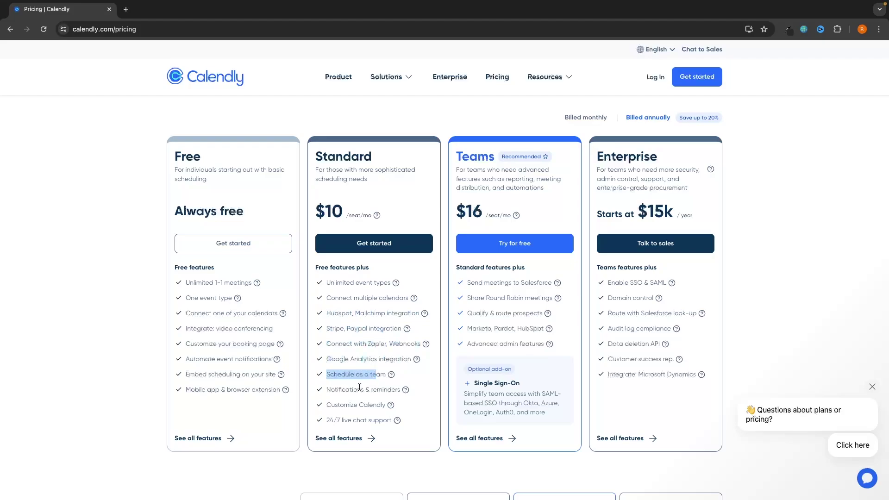
drag(326, 390, 405, 392)
click(405, 398)
drag(326, 420, 396, 424)
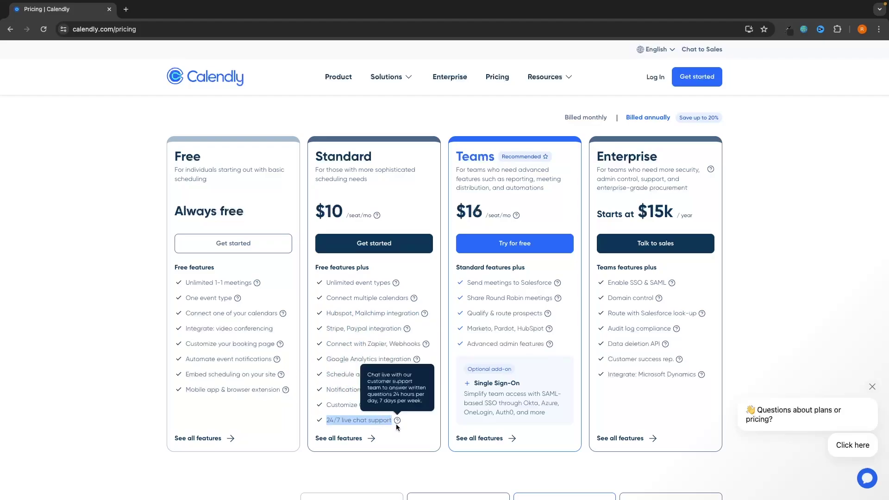
click(329, 313)
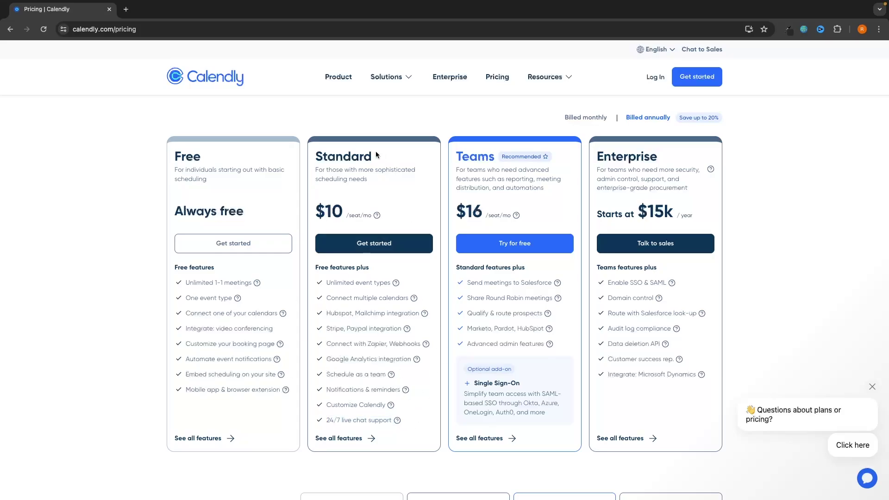
drag(323, 153, 386, 151)
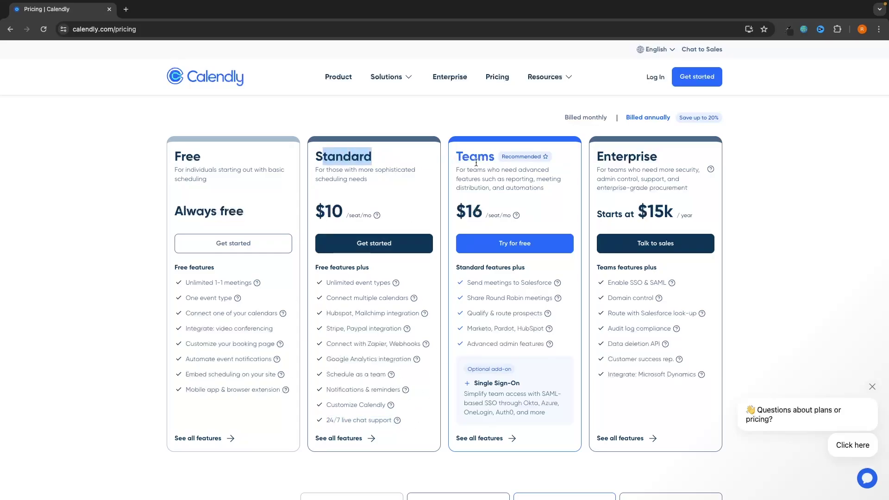
click(361, 153)
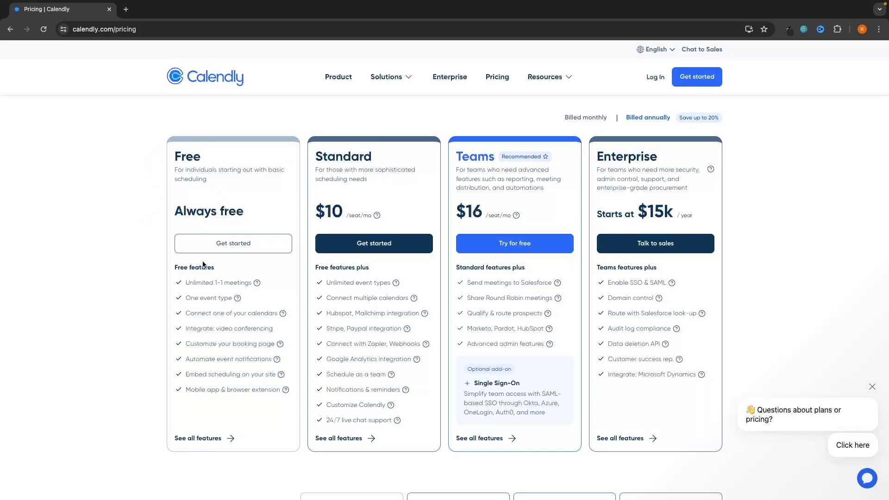
Get started with the Free plan and sign up using a Microsoft account
click(227, 249)
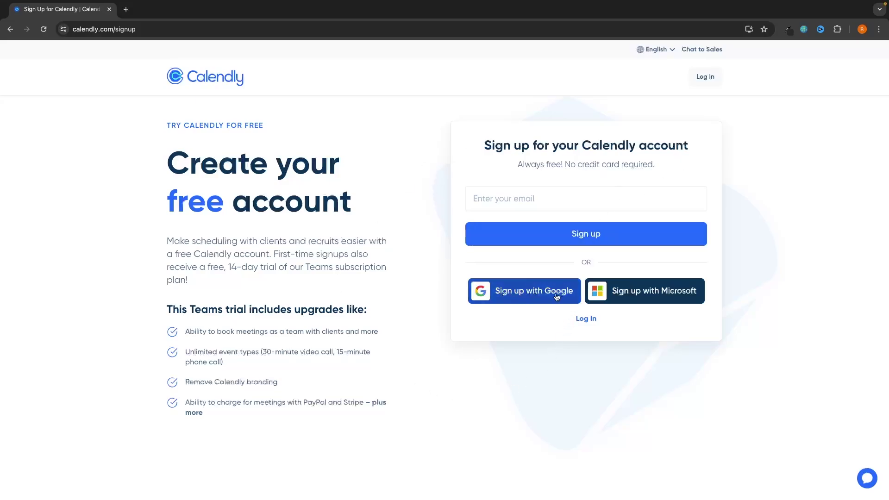
click(690, 296)
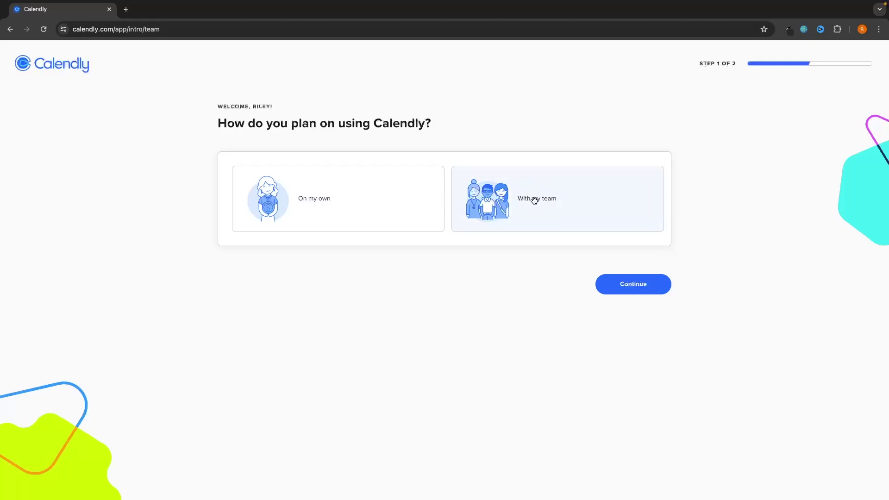
Complete the onboarding questions with "With my team" and "Consulting", and dismiss the getting-started guide
click(587, 185)
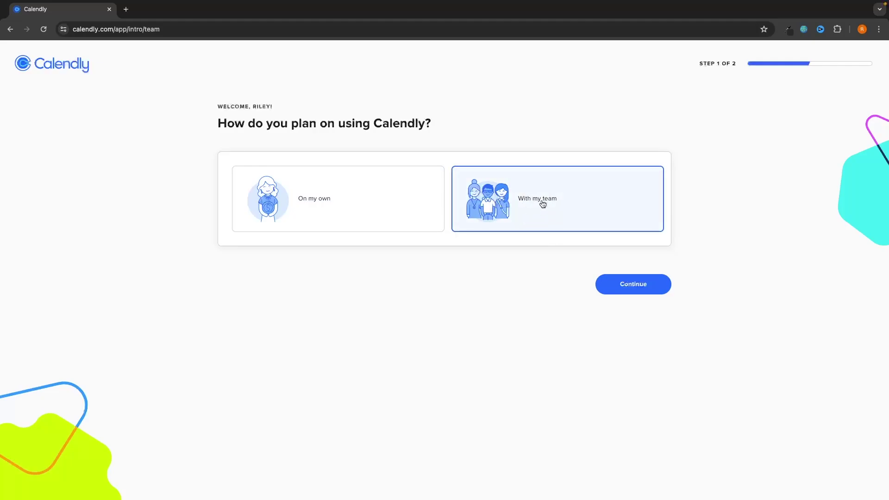
click(643, 286)
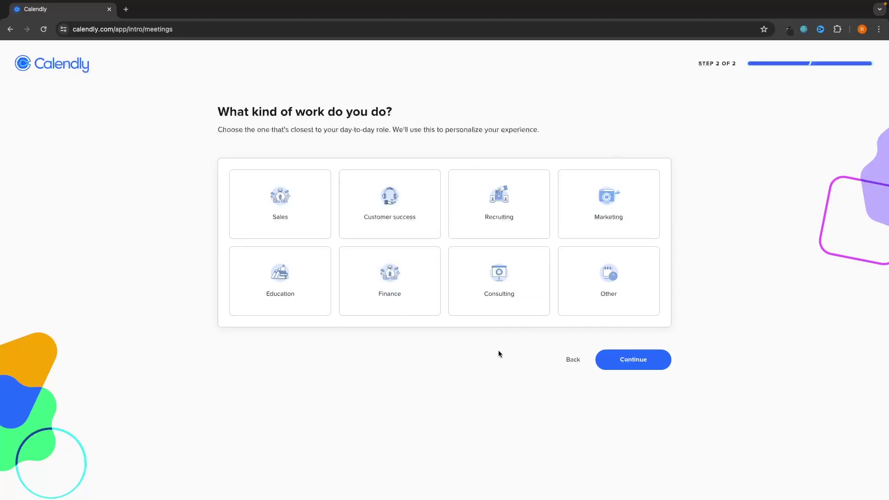
click(475, 307)
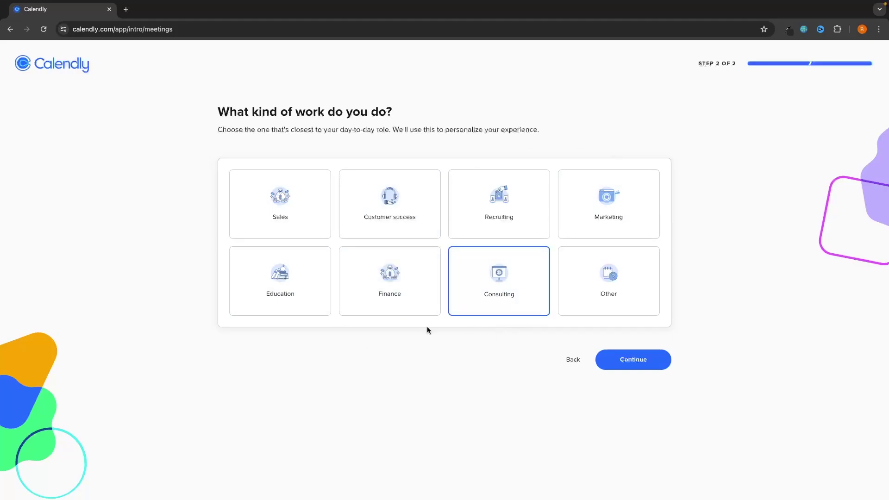
click(658, 360)
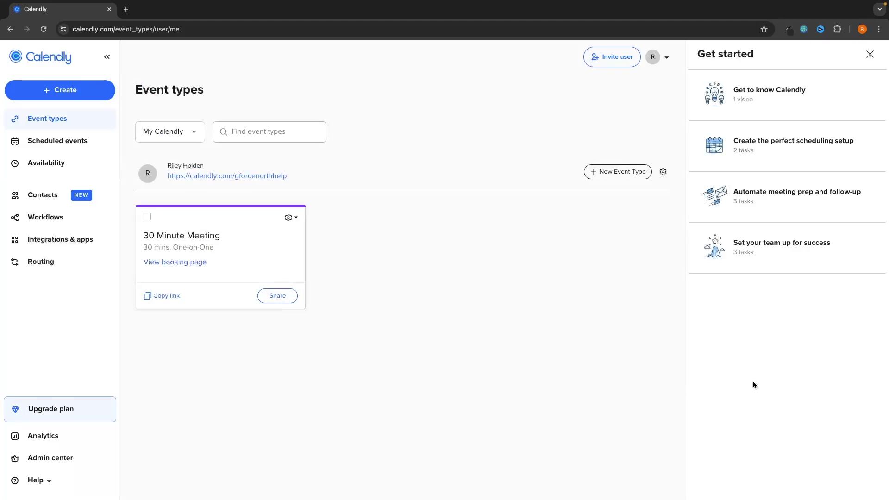
click(869, 54)
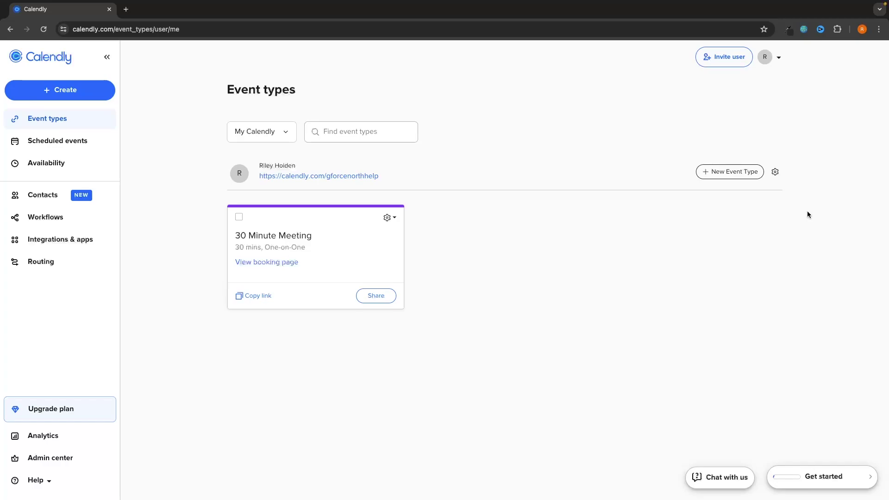
In the account's profile settings, upload IMG-2029-removebg-preview.png as the profile picture
click(778, 60)
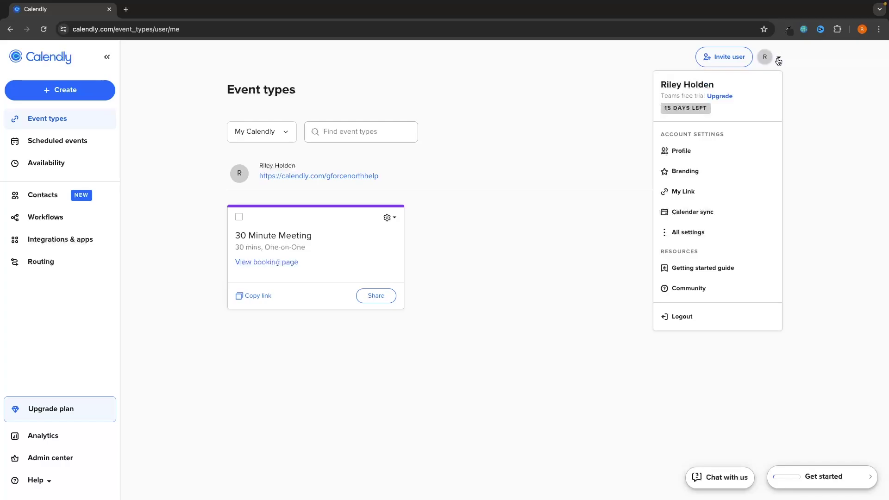
click(678, 151)
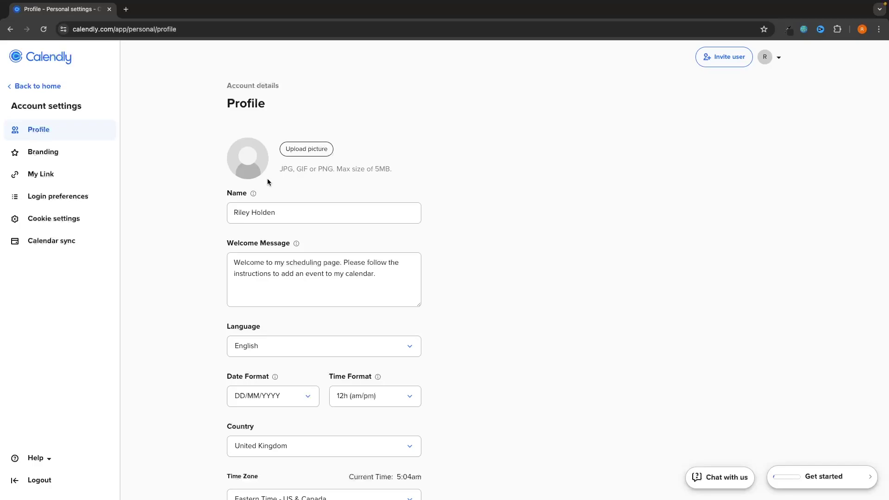
click(301, 152)
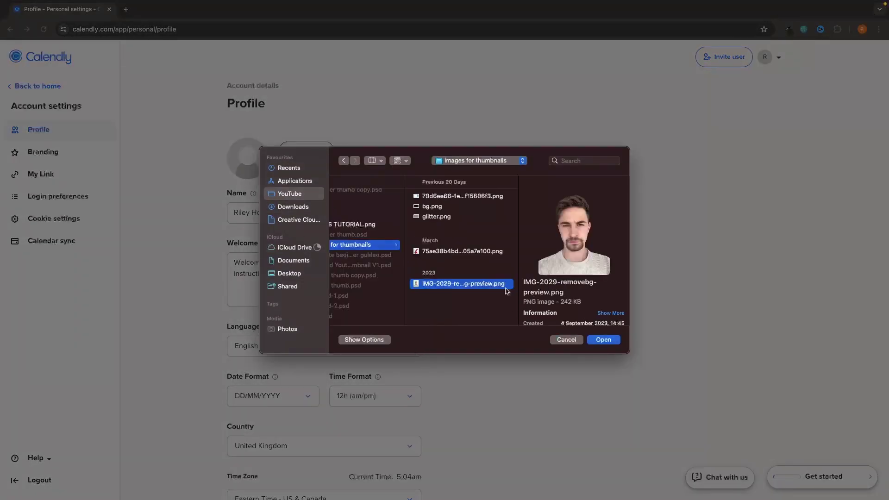
click(609, 340)
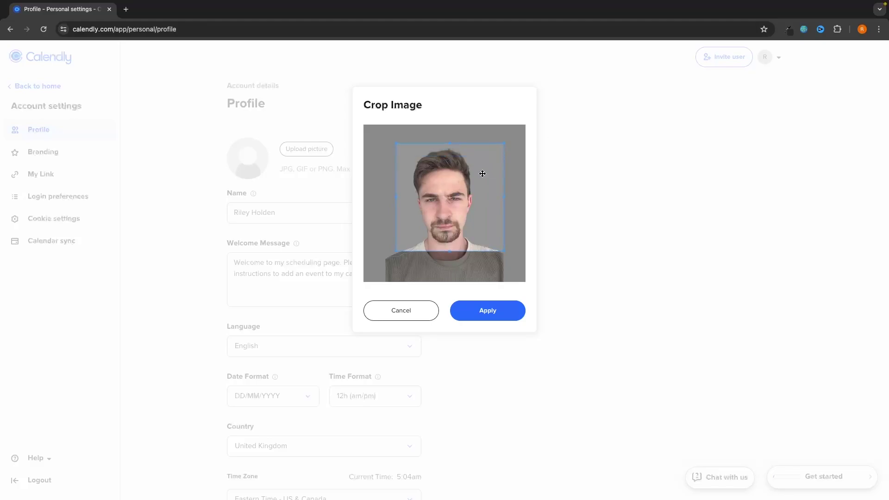
Crop the profile picture around the head and shoulders and apply the crop
drag(482, 173, 479, 191)
drag(447, 162, 447, 136)
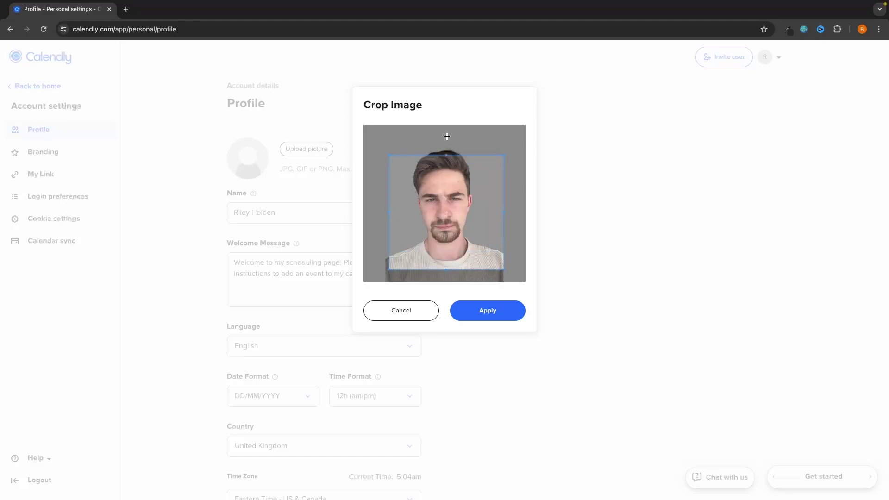
drag(459, 188, 459, 182)
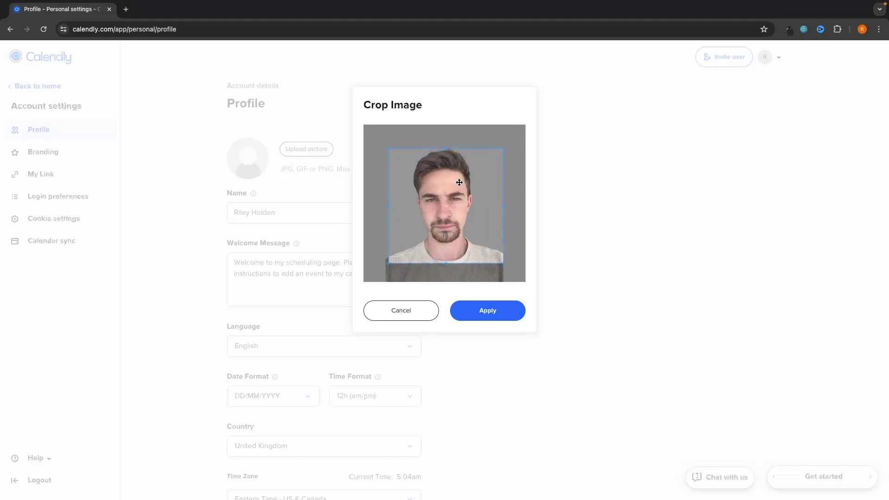
click(486, 311)
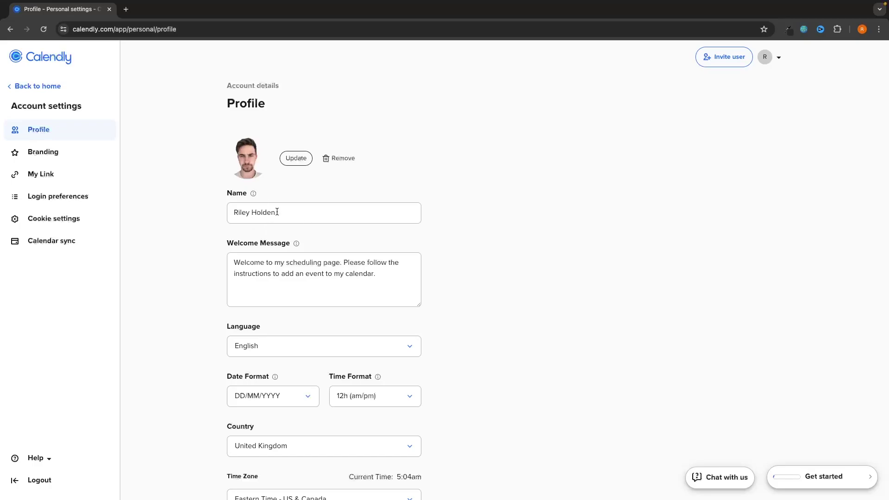
Check the help information on where the welcome message appears on the Calendly page, and dismiss it
scroll(278, 243, down, 1)
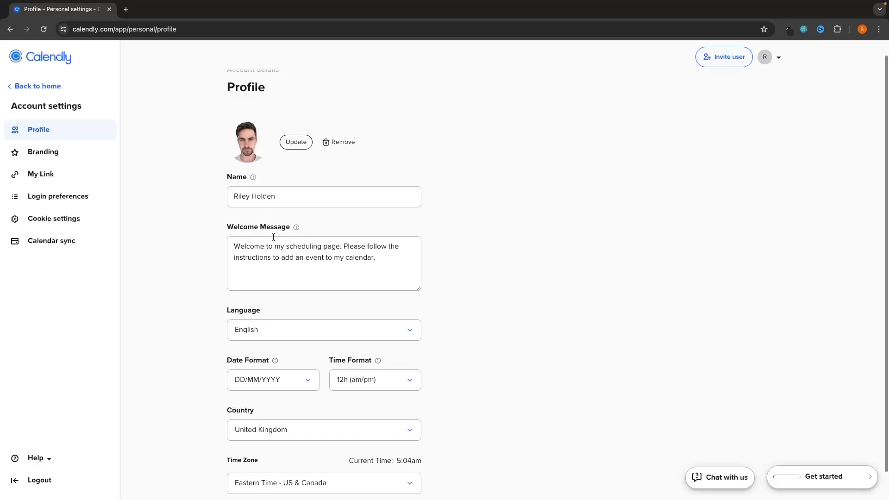
drag(226, 227, 274, 227)
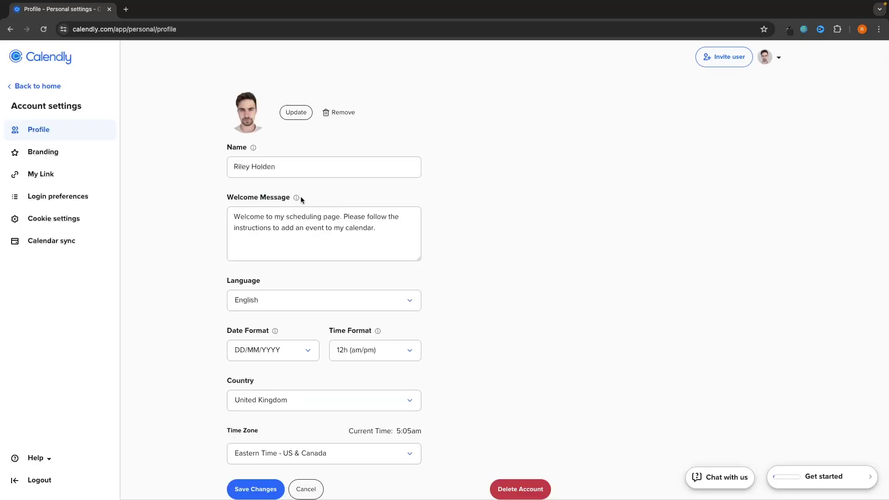
click(296, 198)
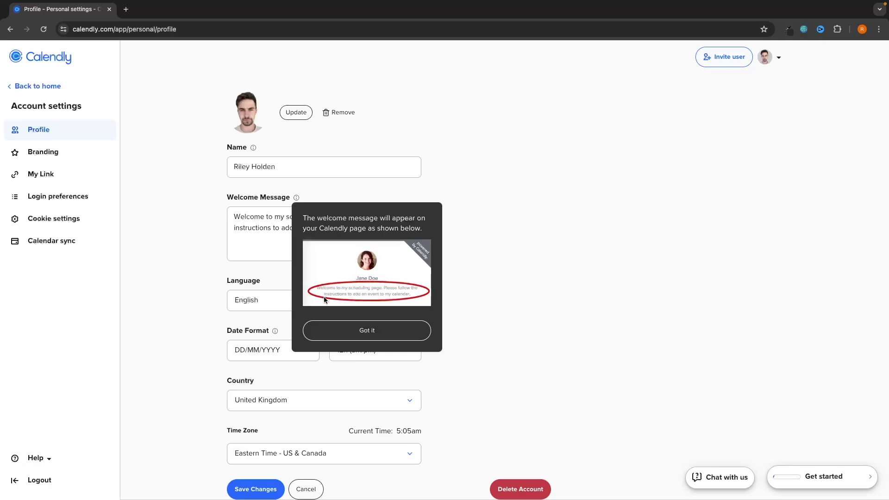
click(367, 328)
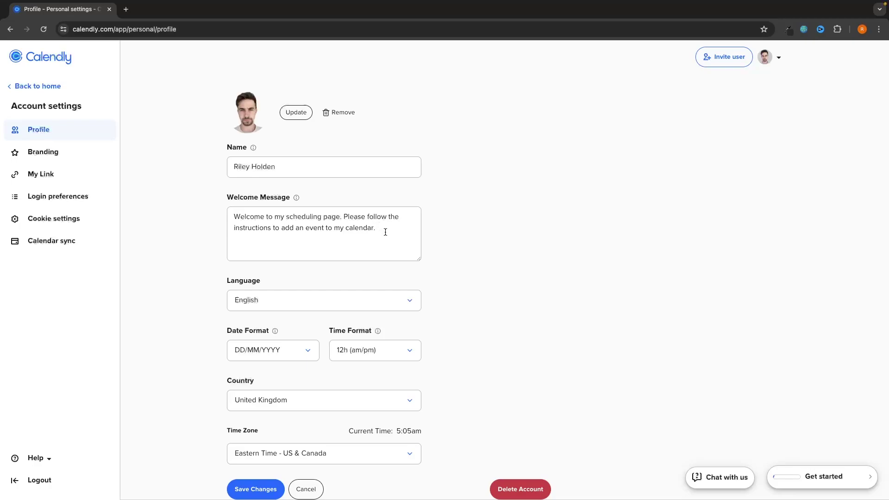
Edit the welcome message's opening sentence to read "Welcome to the G-Force North scheduling page."
drag(385, 232, 249, 207)
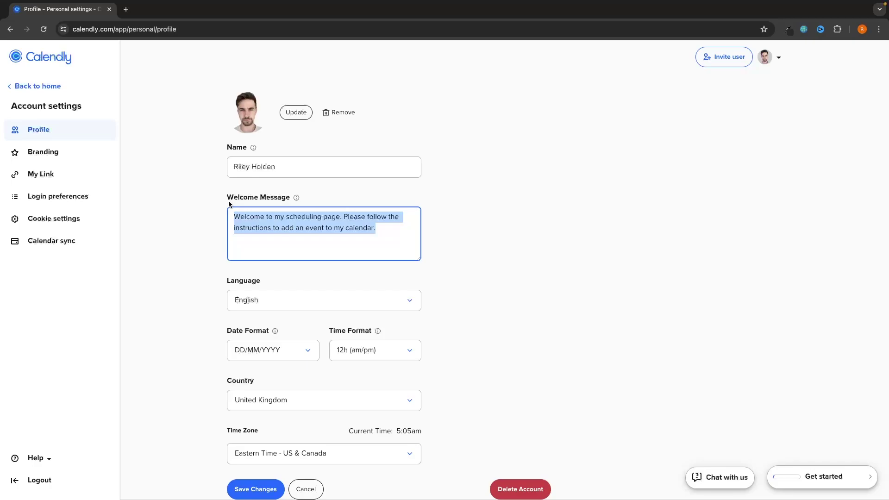
text(G-Fo)
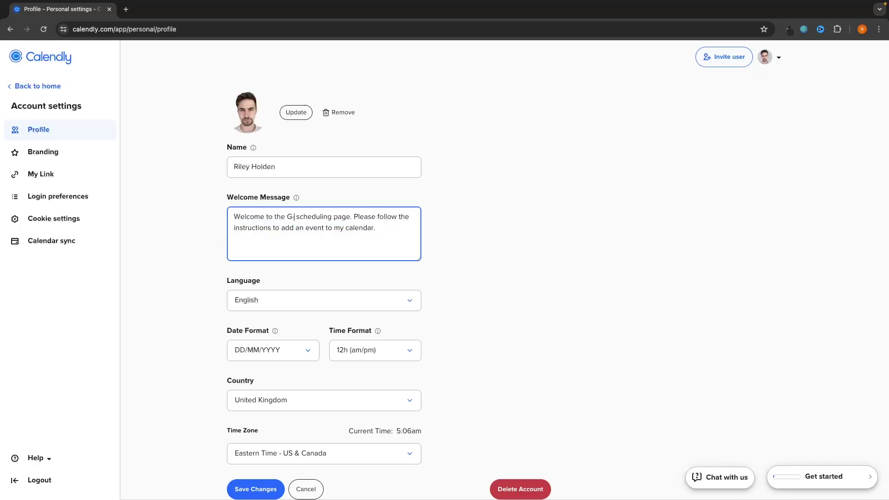
text(rce nor)
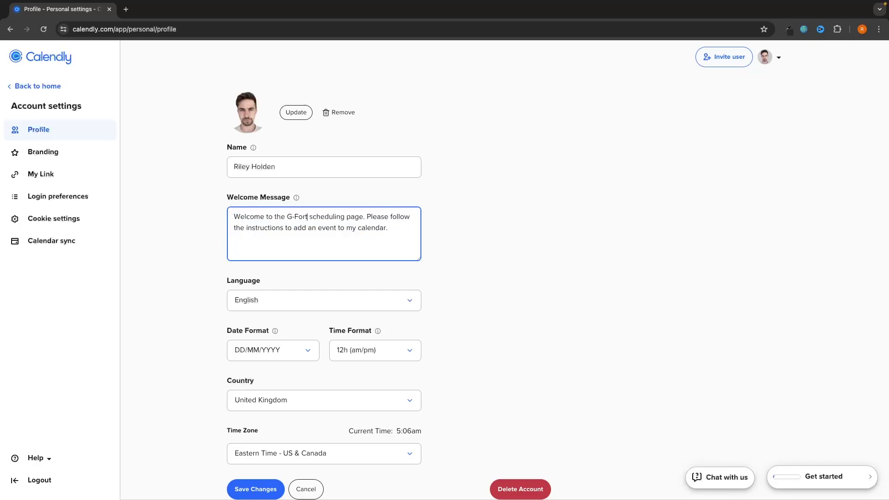
text(th)
key(BackSpace)
key(BackSpace)
key(BackSpace)
key(BackSpace)
key(BackSpace)
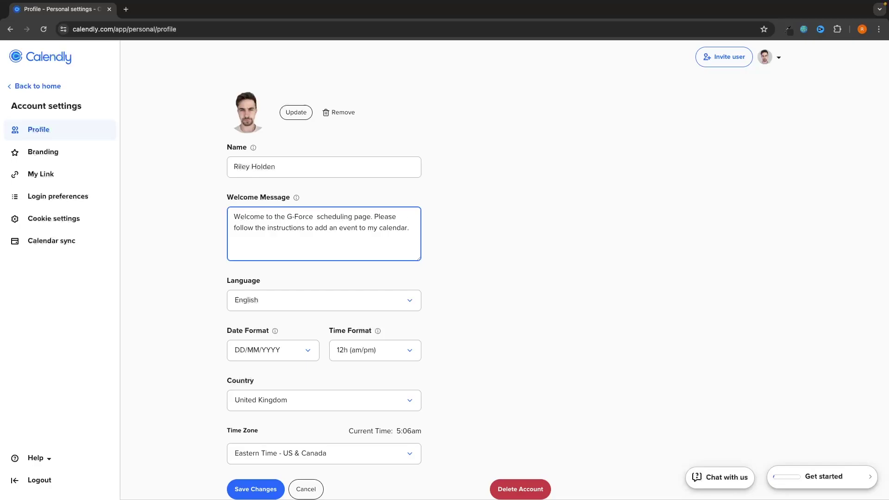
text(North)
click(411, 227)
drag(410, 228, 227, 217)
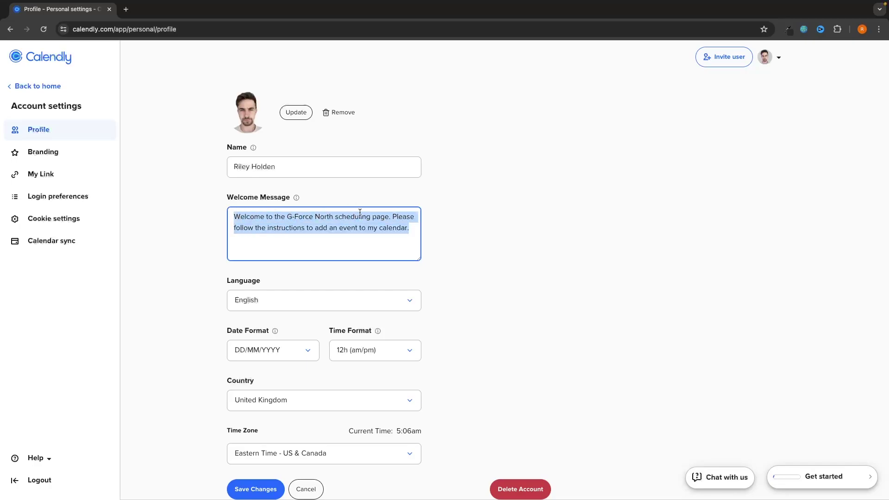
Review the date format and time zone options in the profile without changing them, and save the profile changes
click(384, 215)
click(429, 250)
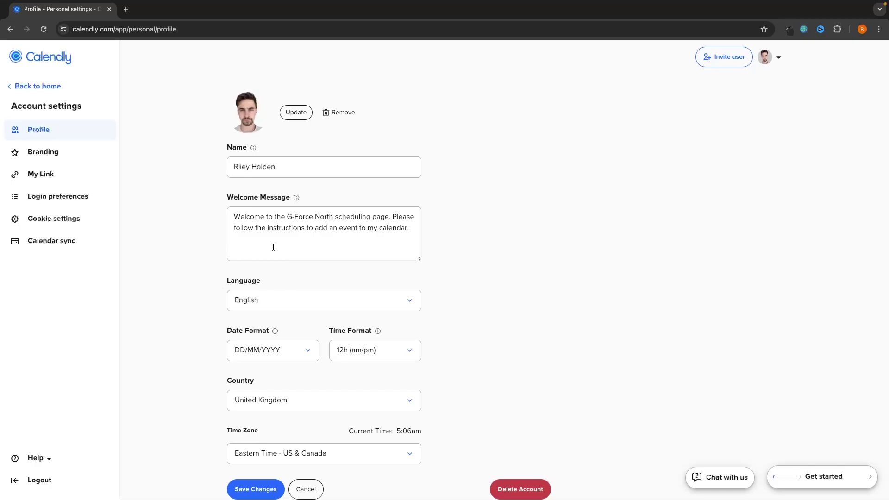
click(255, 356)
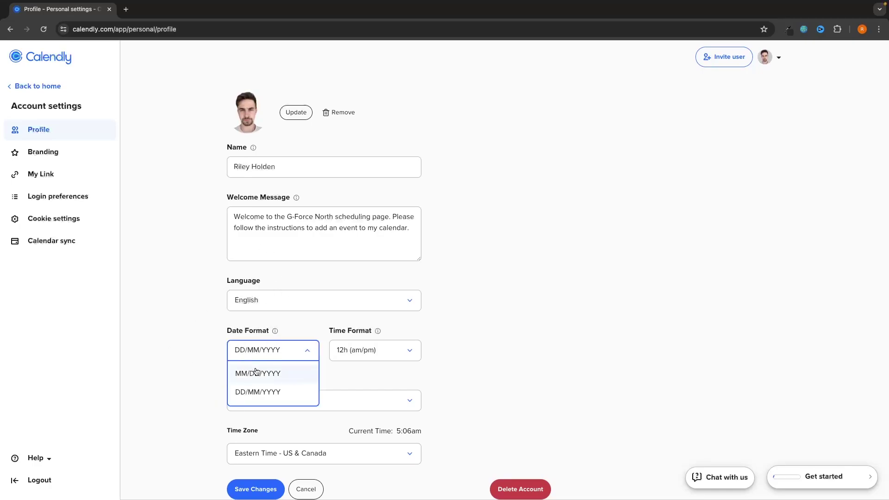
click(383, 363)
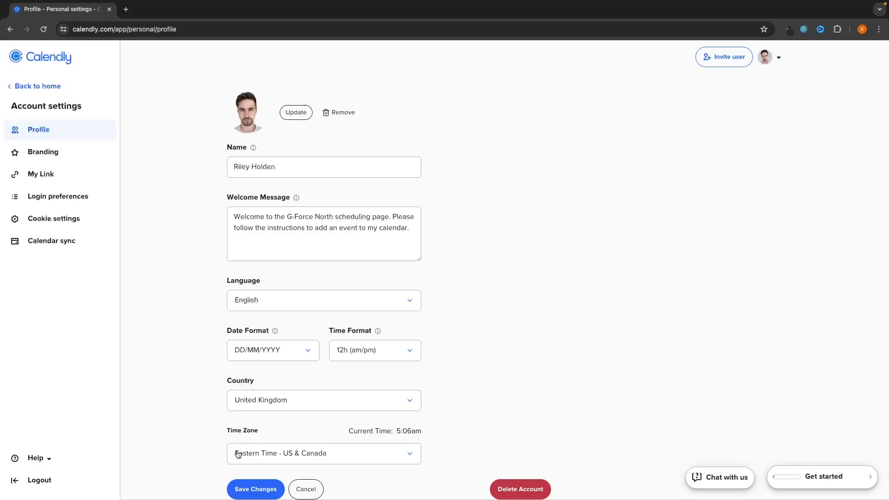
click(298, 459)
scroll(301, 456, down, 2)
scroll(314, 421, down, 3)
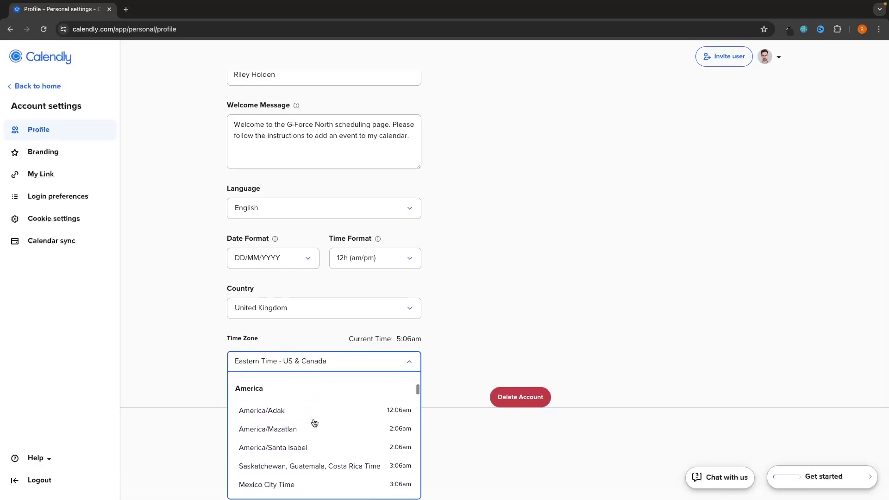
scroll(314, 423, up, 5)
scroll(315, 422, up, 4)
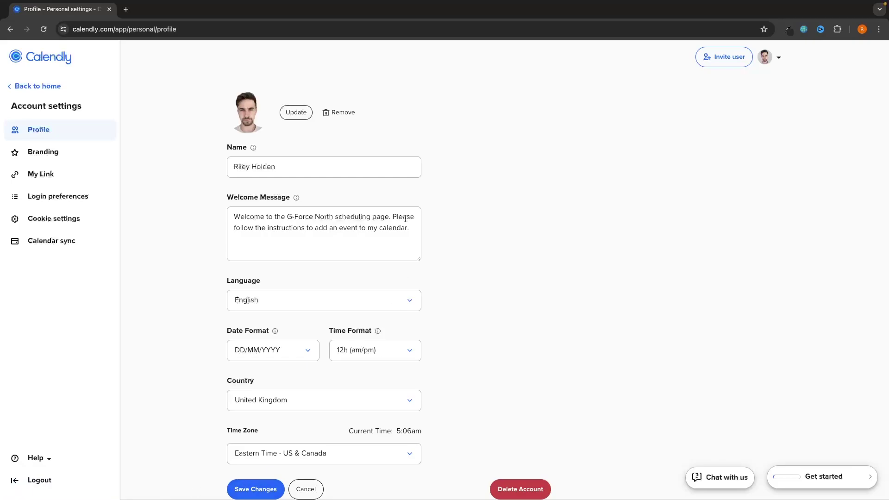
click(256, 488)
In the branding settings, upload Untitled design (1).png as the company logo
click(41, 156)
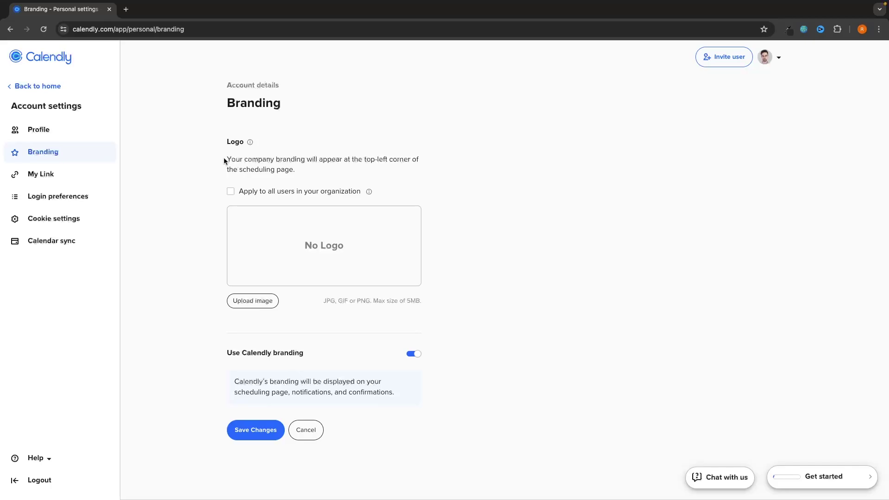
drag(227, 159, 373, 171)
click(347, 171)
click(252, 301)
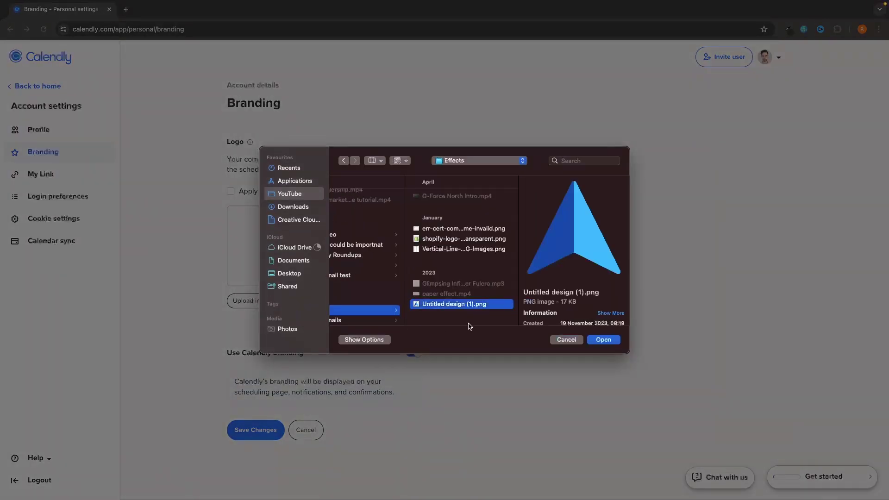
click(610, 342)
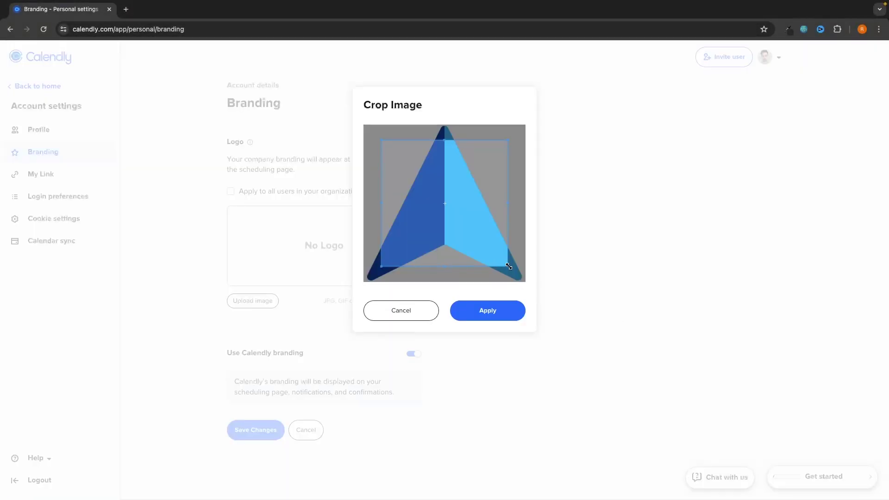
Expand the logo's crop area to cover the whole image and apply the crop
drag(508, 267, 552, 299)
drag(378, 140, 339, 111)
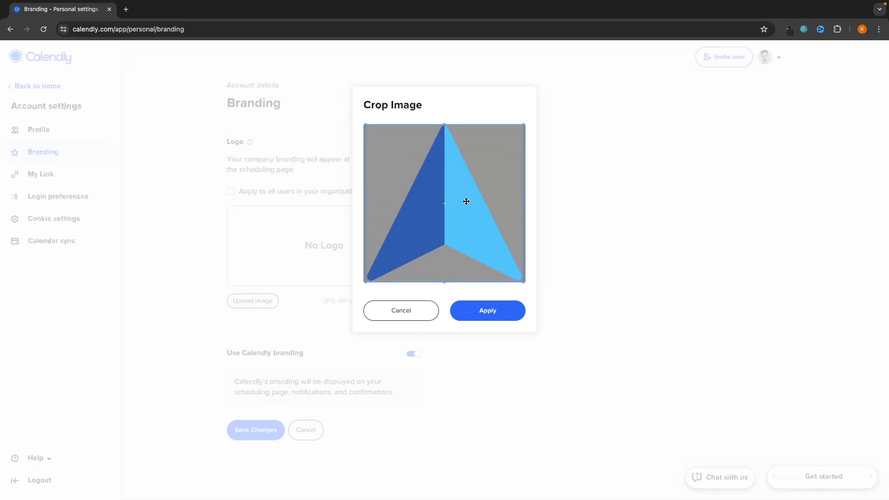
click(496, 317)
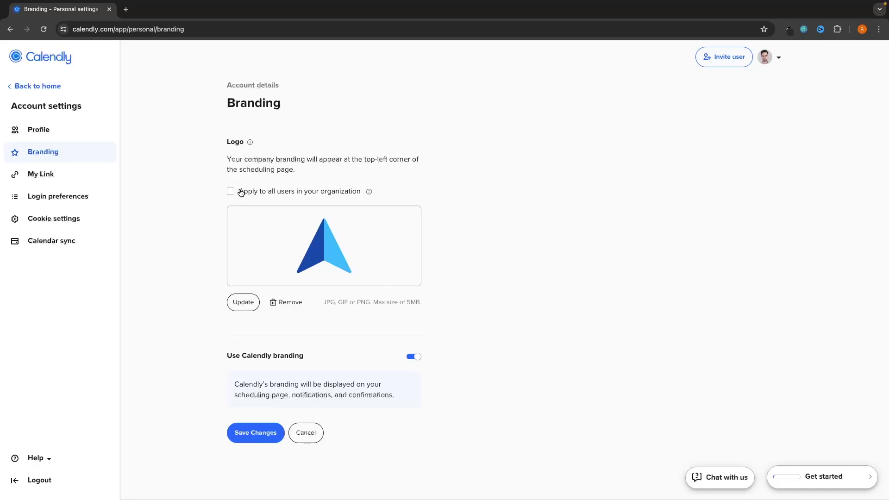
Apply the logo to all users in the organization, turn off Calendly branding, and save the branding changes
drag(239, 191, 360, 188)
click(418, 190)
click(245, 193)
drag(234, 384, 392, 395)
click(392, 395)
click(418, 357)
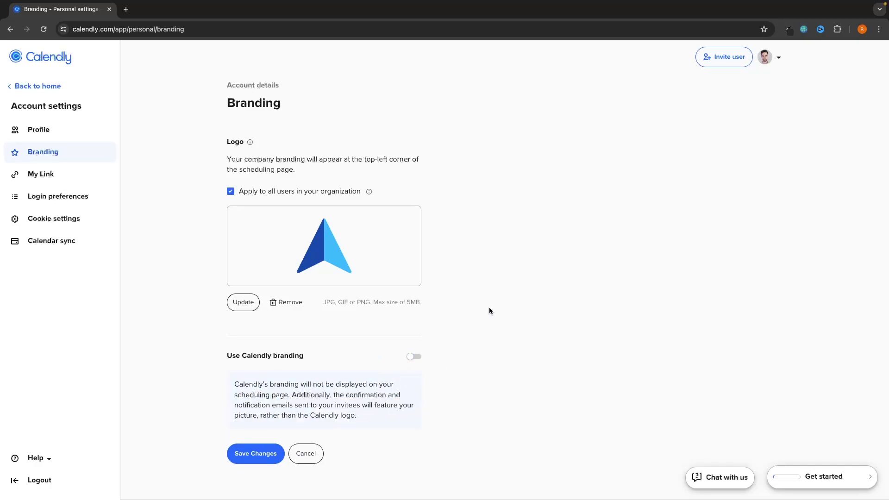
click(250, 456)
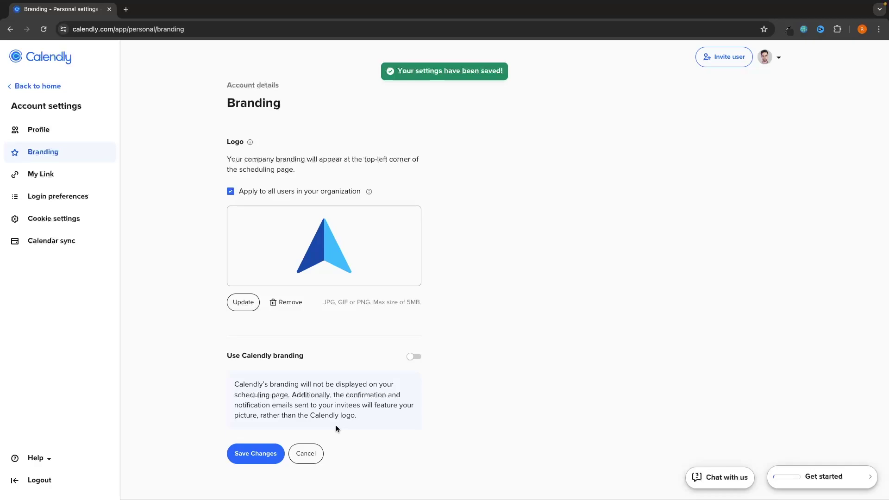
Shorten the account's personal Calendly link to calendly.com/gforcenorth and save the change
click(56, 178)
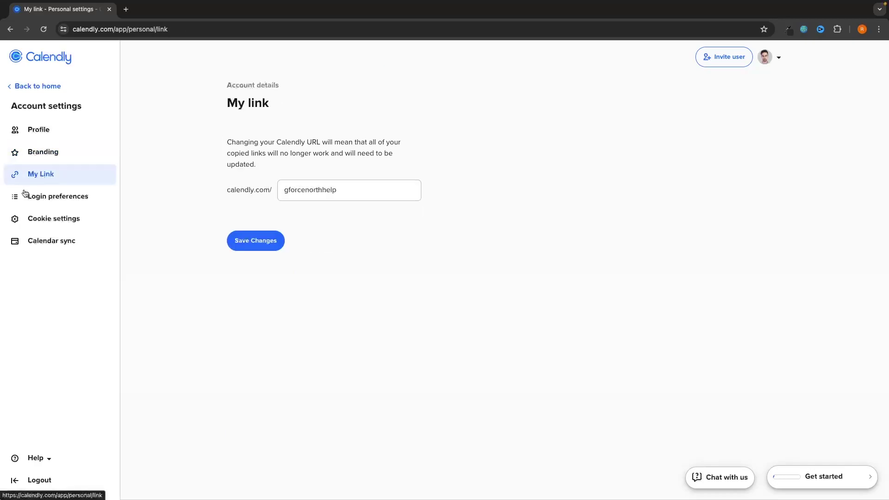
drag(220, 106, 273, 103)
drag(221, 187, 358, 190)
click(229, 190)
click(366, 191)
click(501, 191)
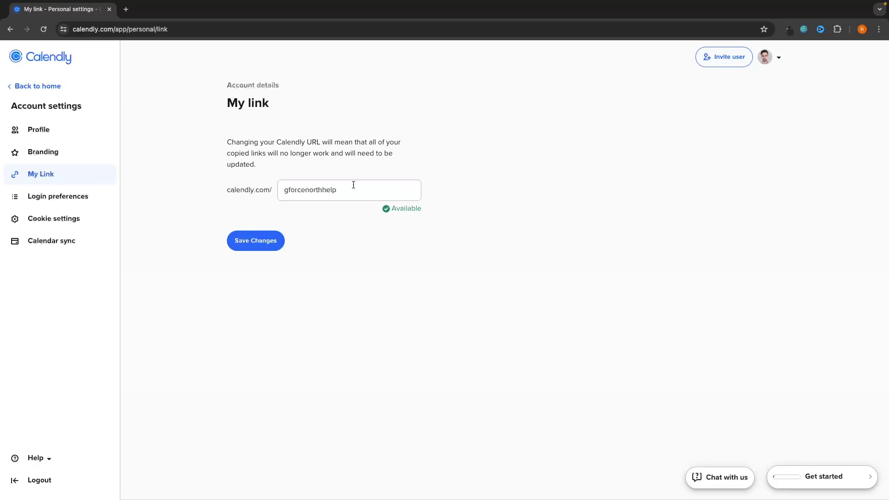
drag(347, 188, 323, 189)
key(BackSpace)
click(457, 181)
drag(391, 207, 432, 207)
click(433, 207)
click(255, 241)
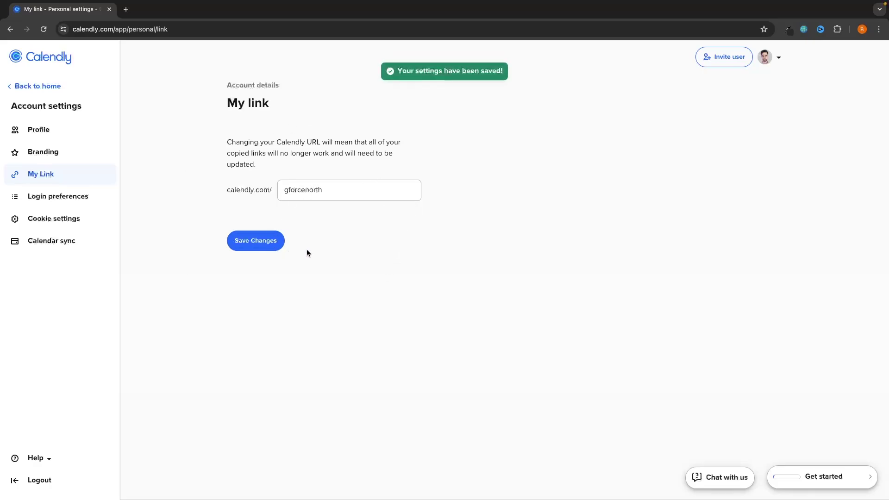
Check the login preferences, and connect a second Google Calendar account in the calendar sync settings
click(63, 197)
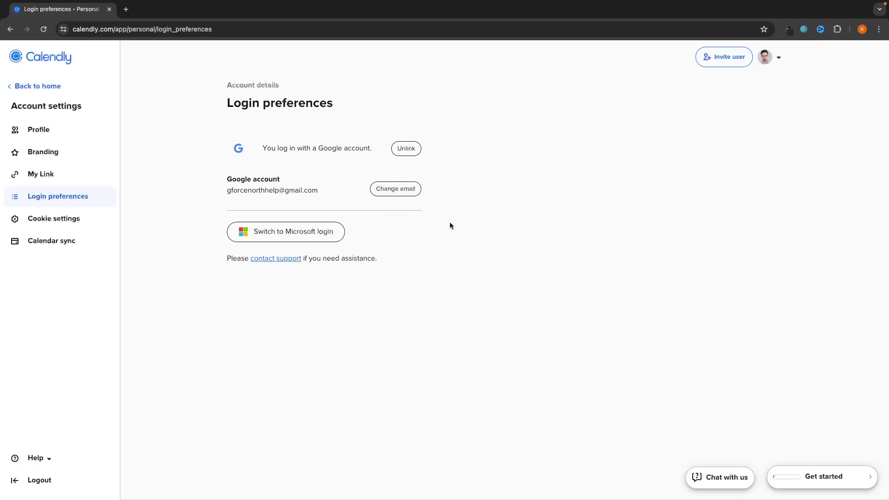
click(28, 242)
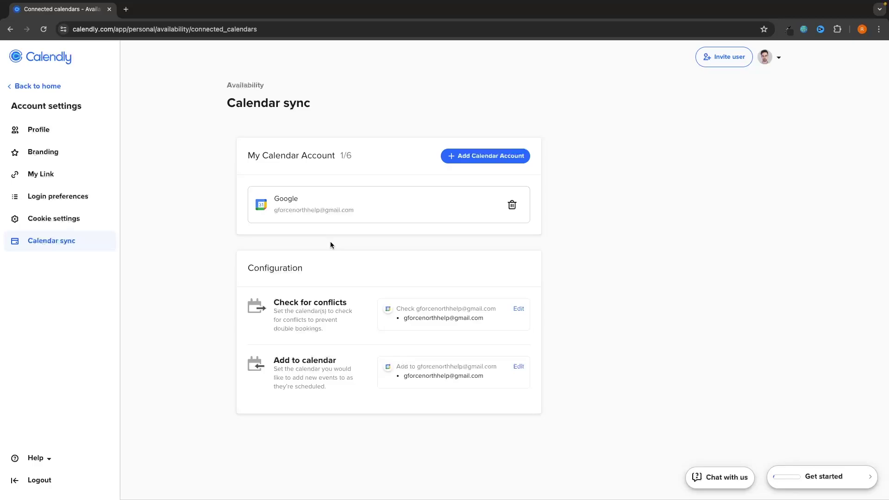
drag(270, 207, 354, 212)
click(468, 158)
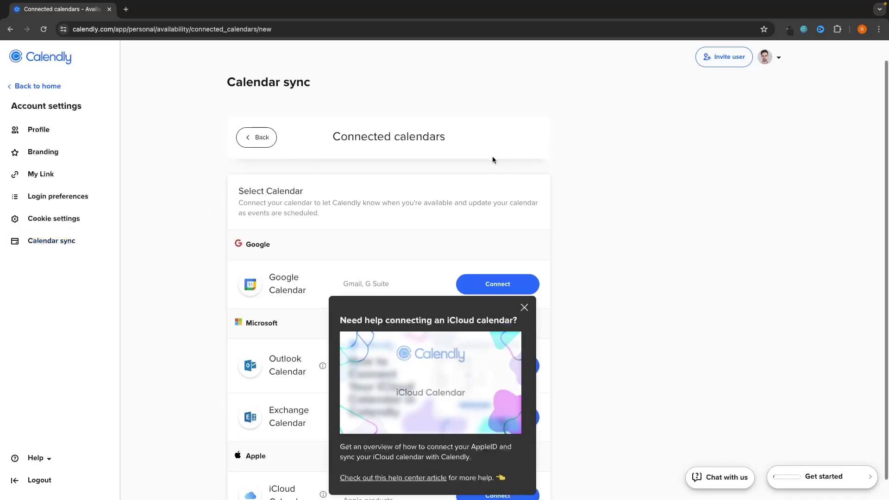
click(523, 284)
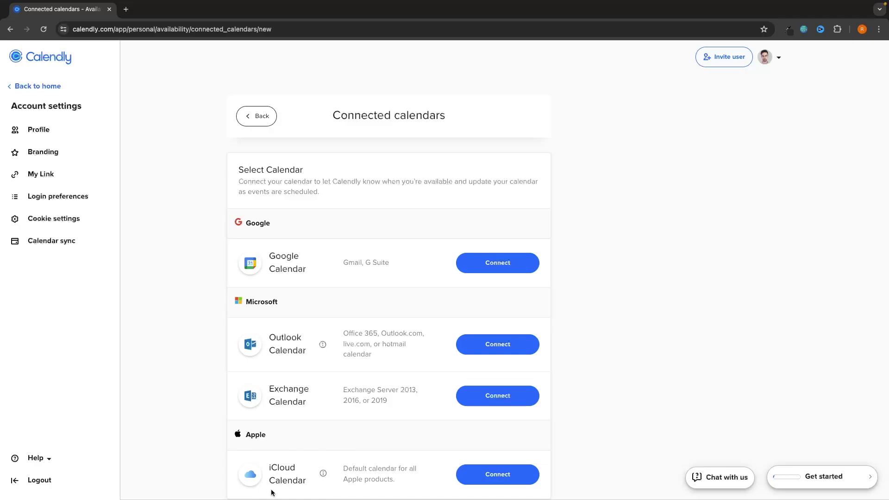
click(493, 269)
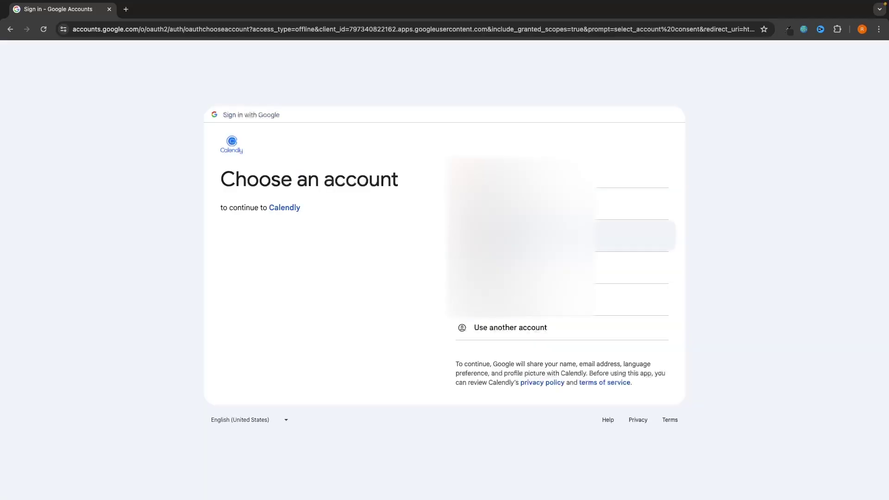
click(571, 236)
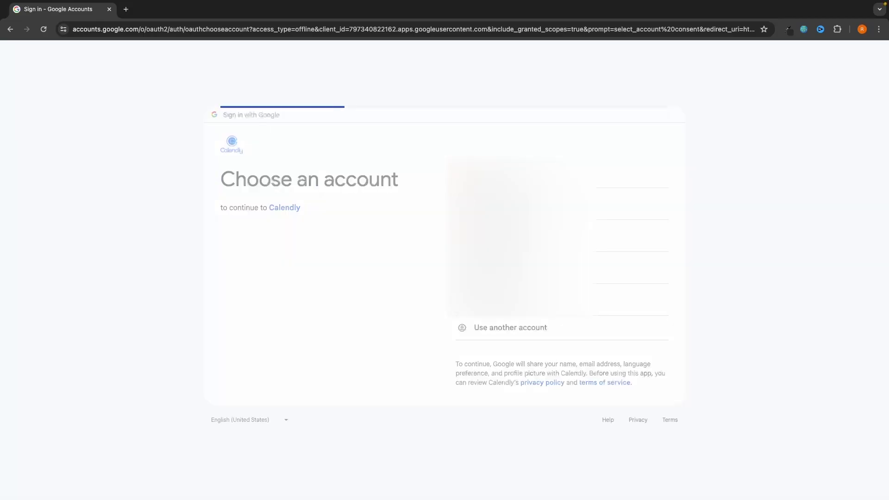
click(547, 318)
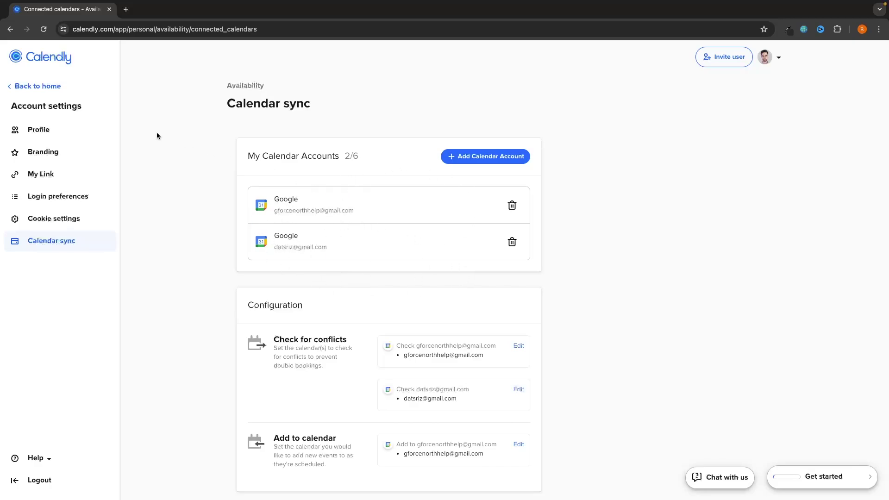
Return to the home area and make Saturday available in the Working hours availability schedule
click(41, 89)
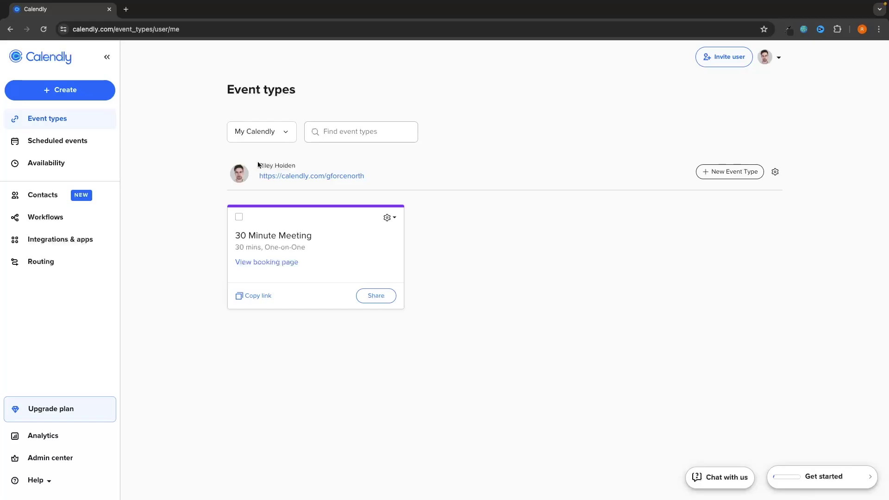
click(64, 165)
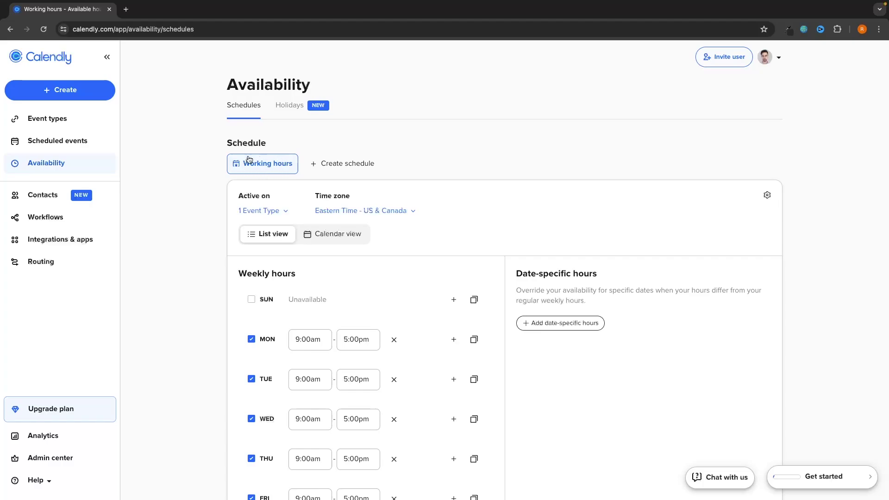
scroll(449, 129, down, 2)
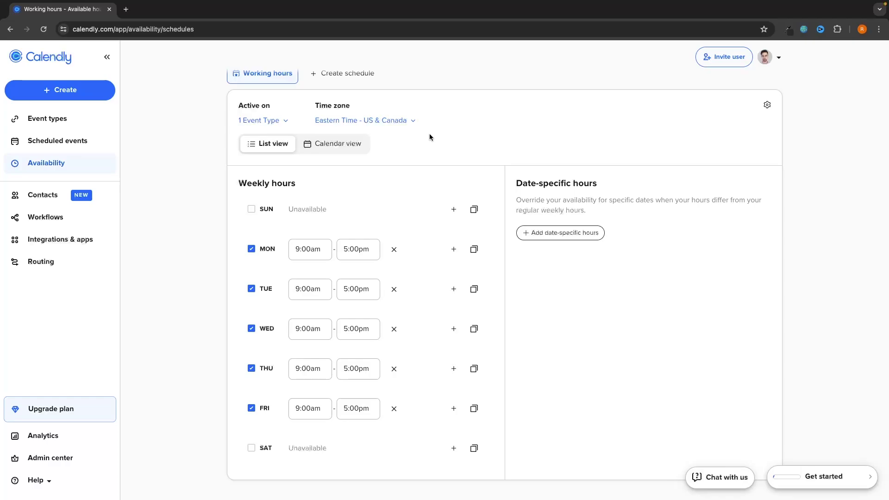
scroll(429, 134, down, 1)
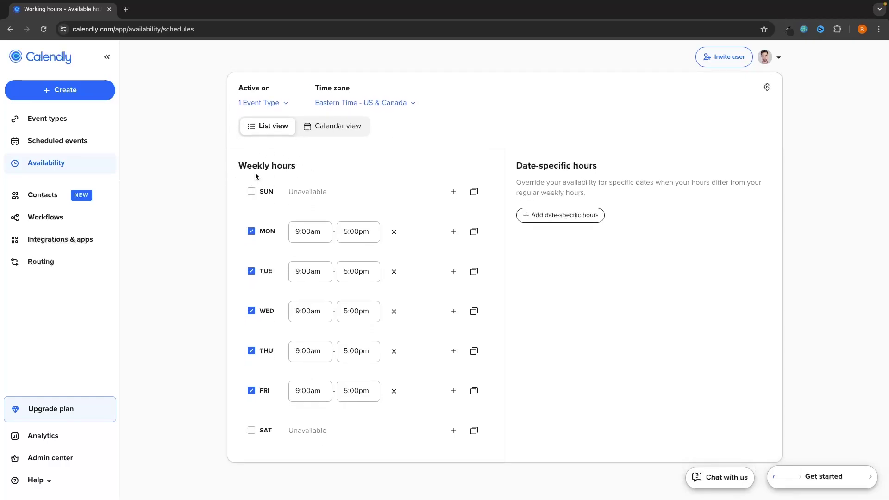
click(251, 431)
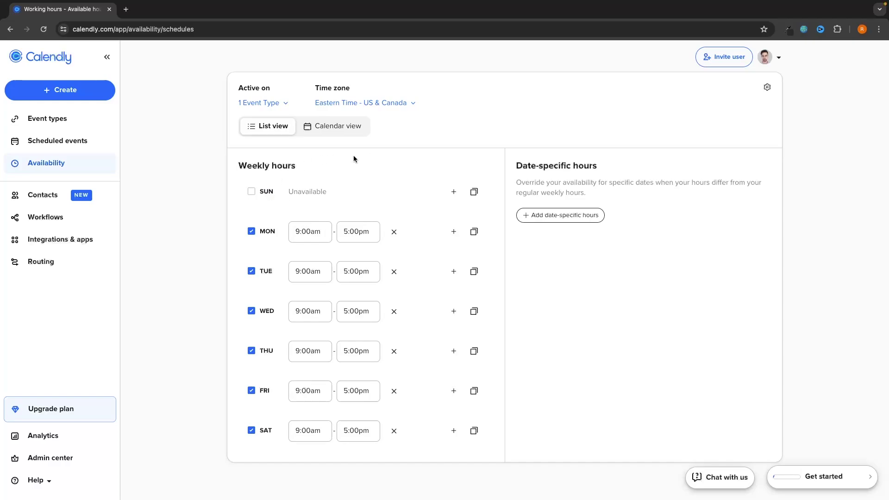
click(272, 430)
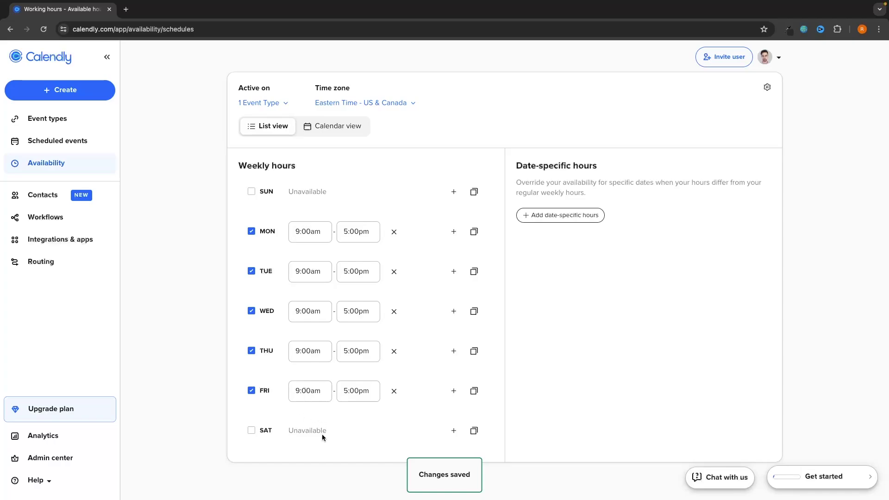
click(268, 430)
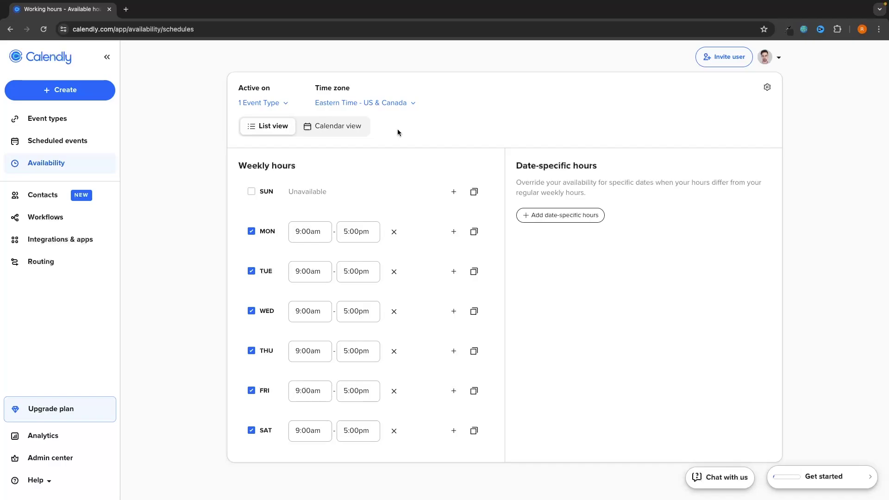
Set Monday's start time to 12:00pm and Tuesday's start time to 10:00am in the weekly hours
click(304, 230)
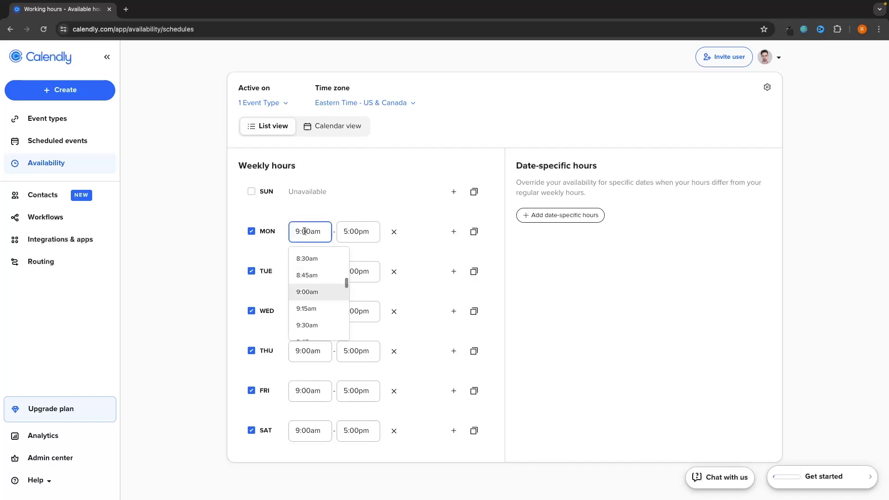
scroll(319, 278, down, 5)
click(304, 306)
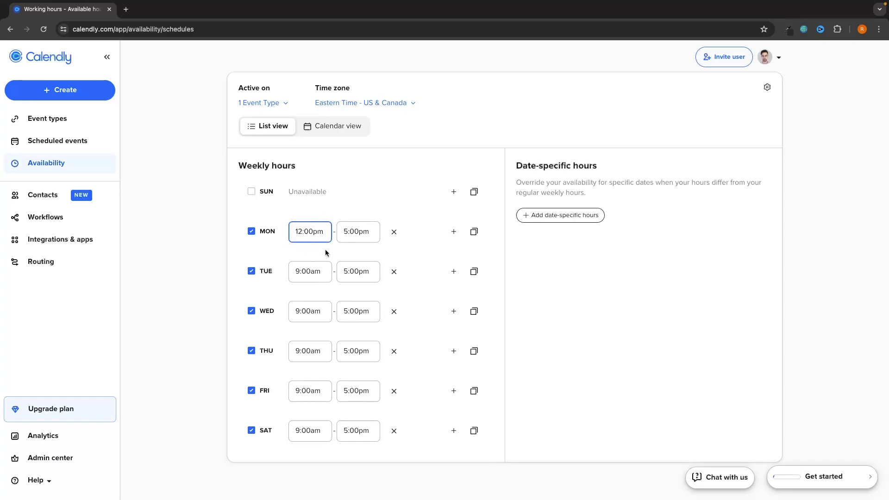
click(311, 264)
scroll(311, 308, down, 2)
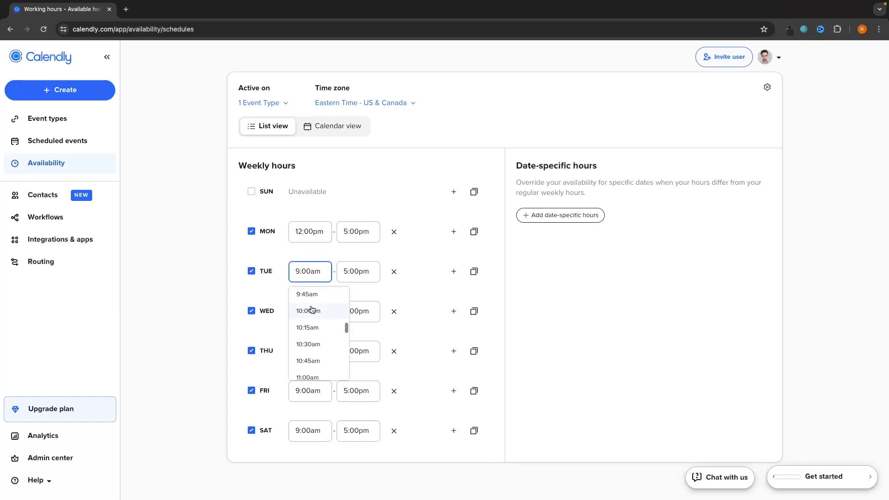
click(311, 310)
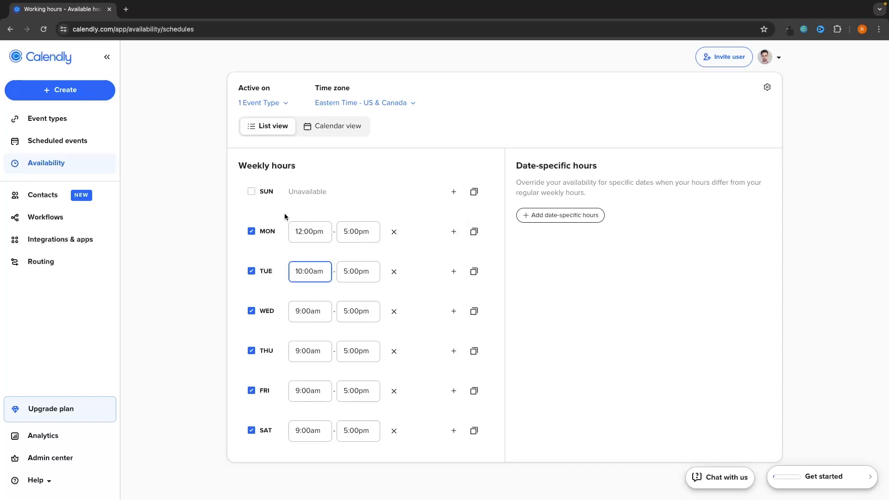
Copy Monday's weekly hours to Tuesday, Wednesday, Thursday, Friday and Saturday
click(473, 233)
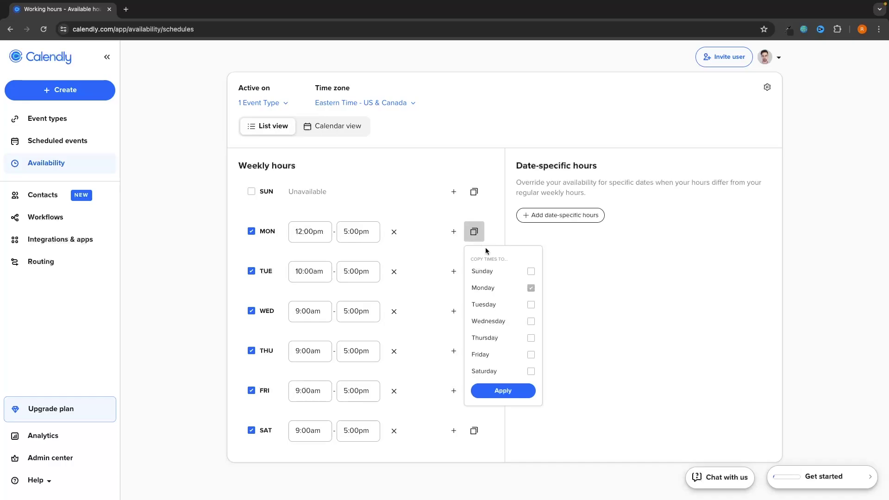
click(531, 304)
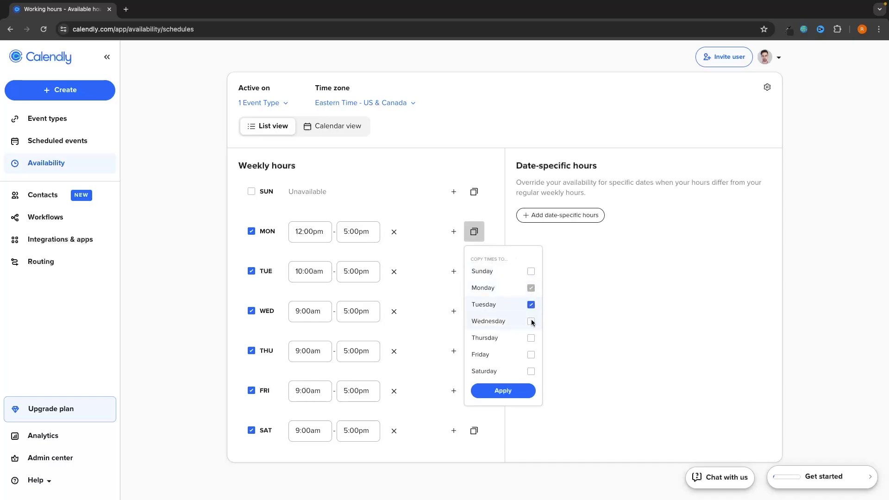
click(531, 321)
click(531, 354)
click(531, 338)
click(531, 371)
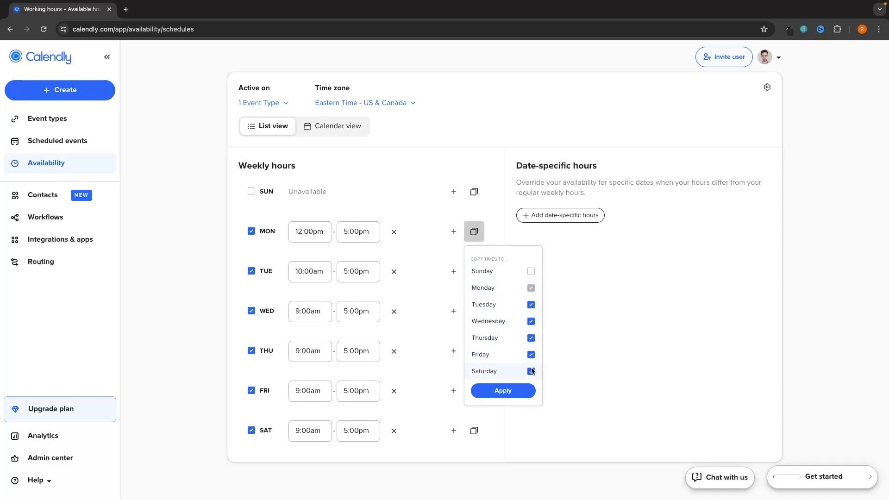
click(508, 390)
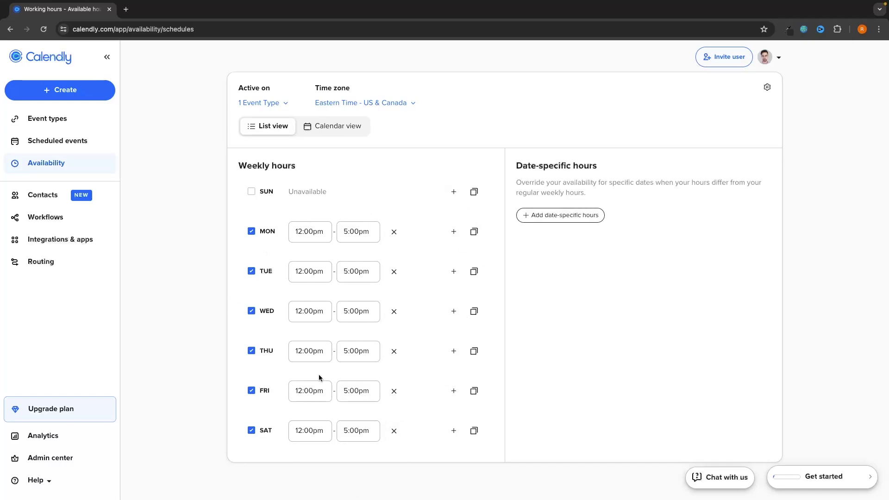
Add a date-specific override that makes June 10, 2024 unavailable
drag(510, 165, 609, 165)
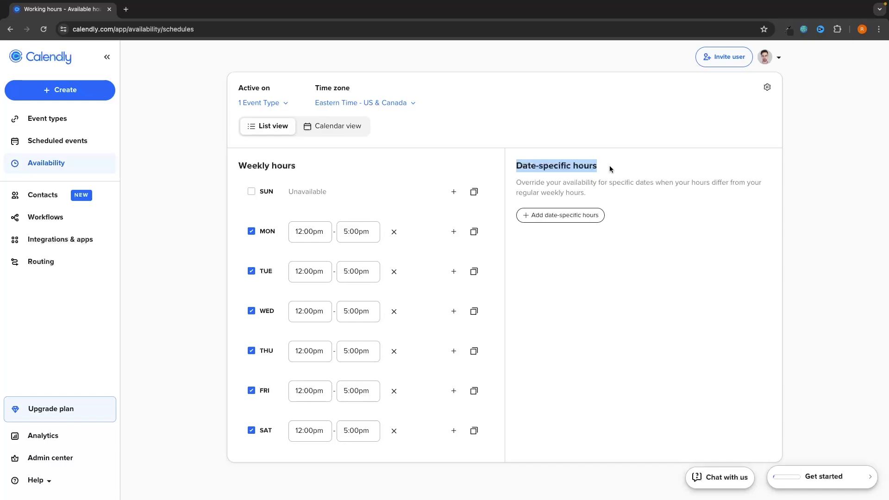
click(609, 167)
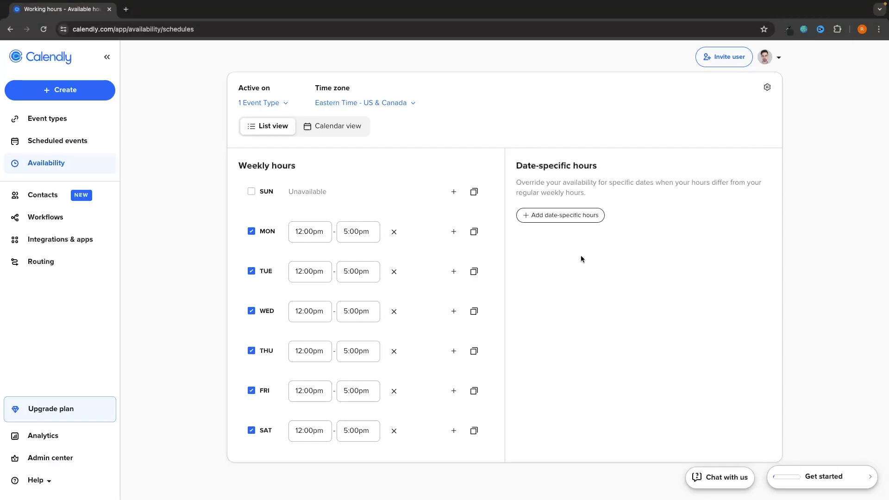
click(574, 217)
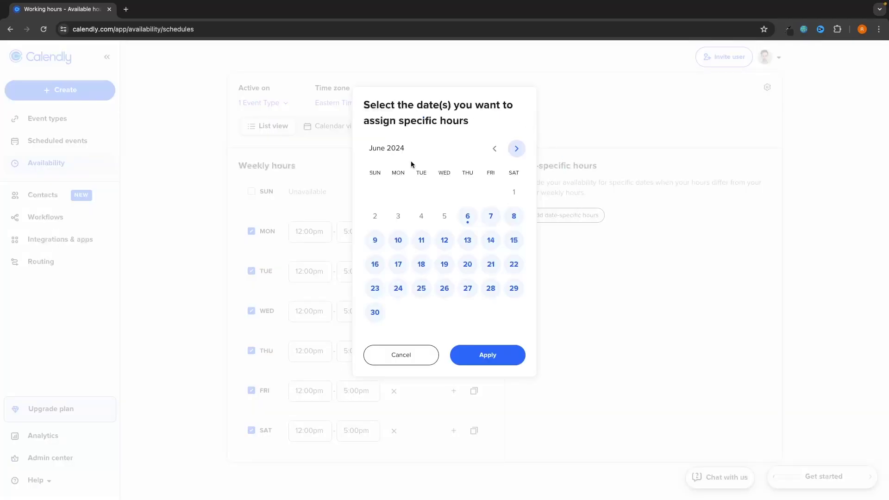
click(400, 241)
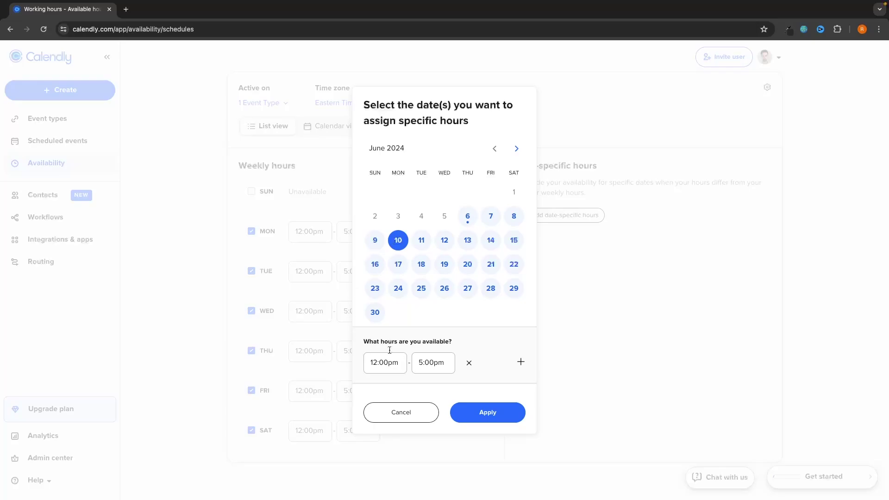
drag(362, 342, 451, 337)
click(453, 337)
click(469, 363)
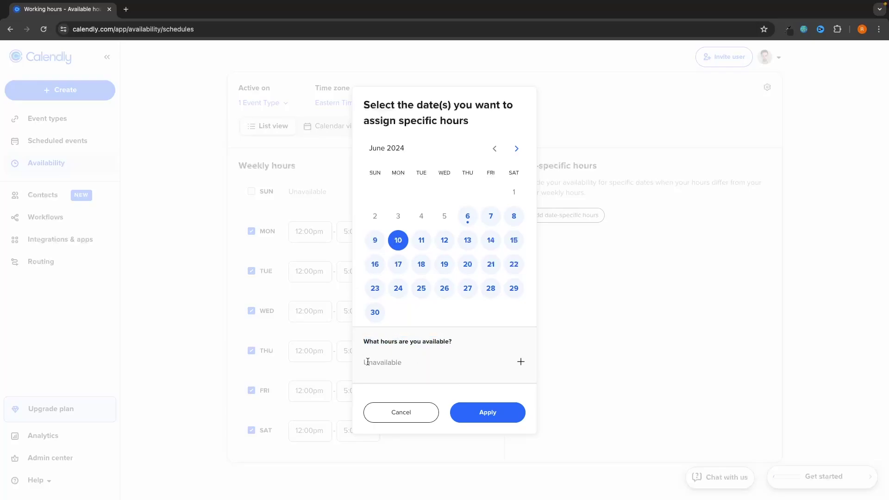
click(417, 361)
click(477, 412)
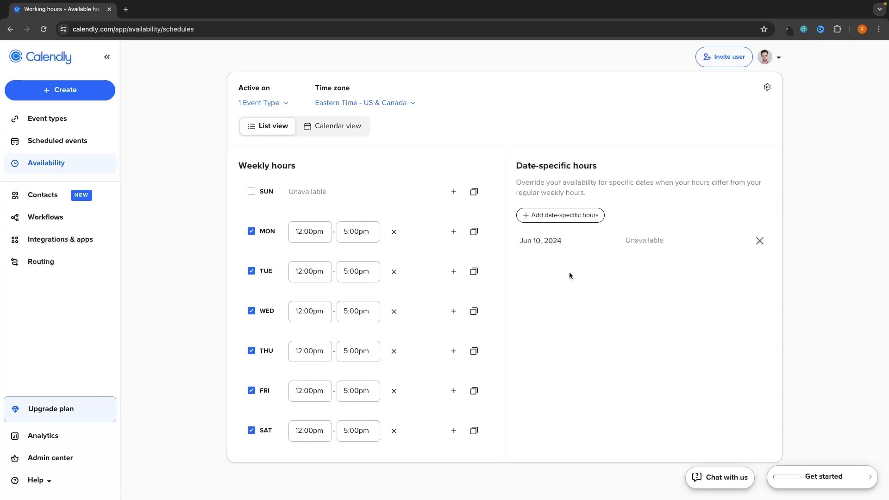
Start date-specific hours for June 24, 2024 and set the first period's end time to 1:00pm
click(573, 215)
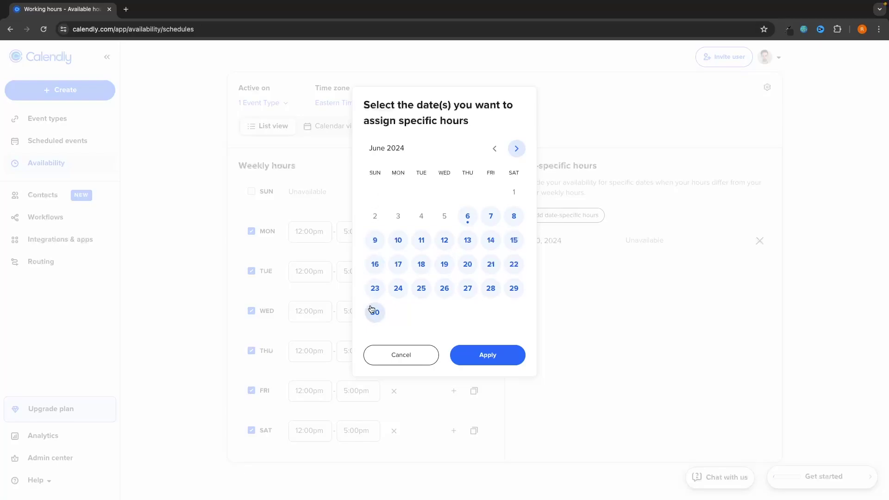
click(400, 292)
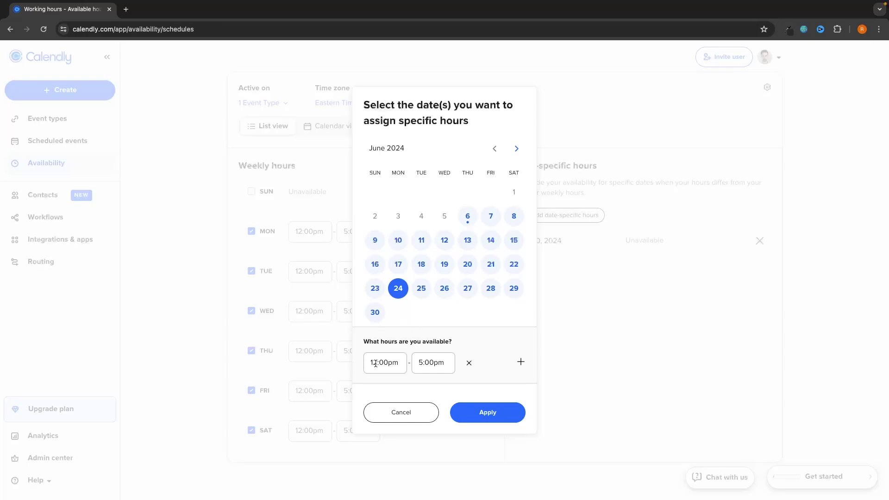
click(424, 363)
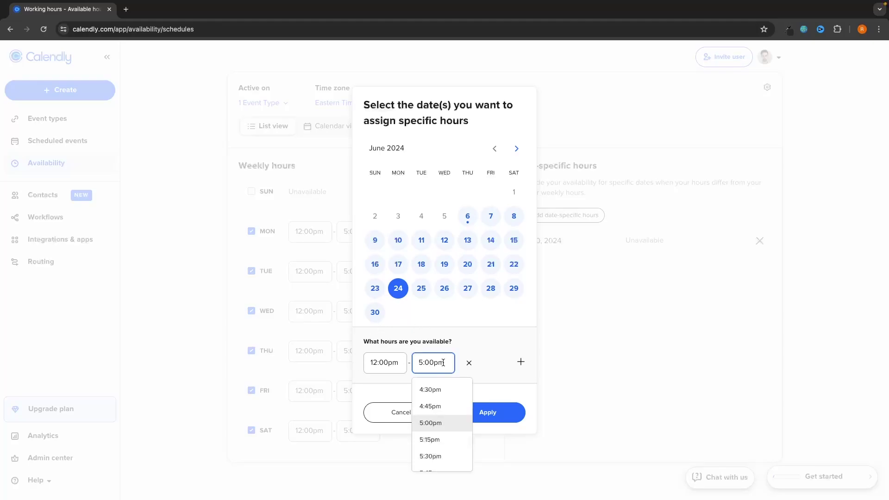
key(BackSpace)
text(1)
click(492, 351)
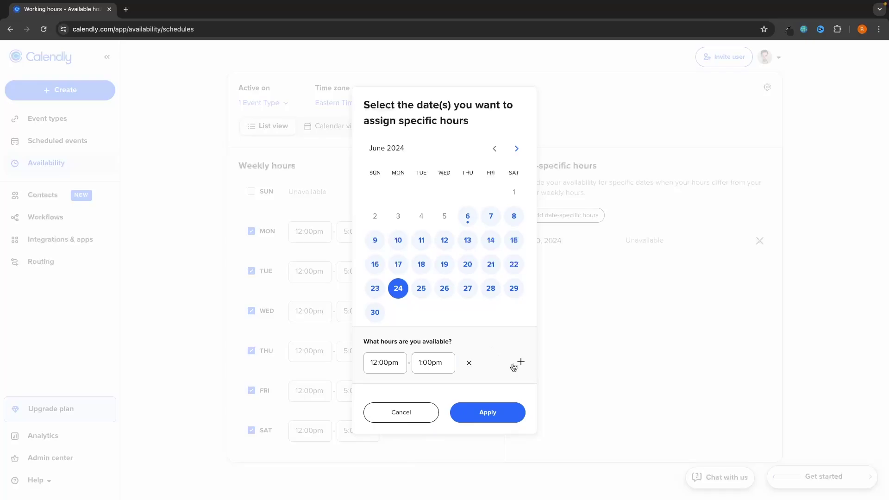
Add a second availability period for June 24 with a start time of 3:30pm
click(519, 363)
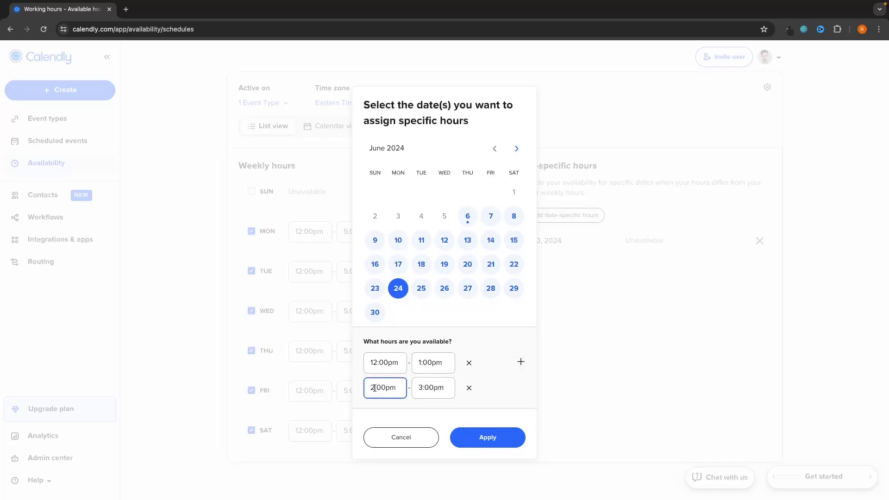
click(374, 388)
key(BackSpace)
text(3)
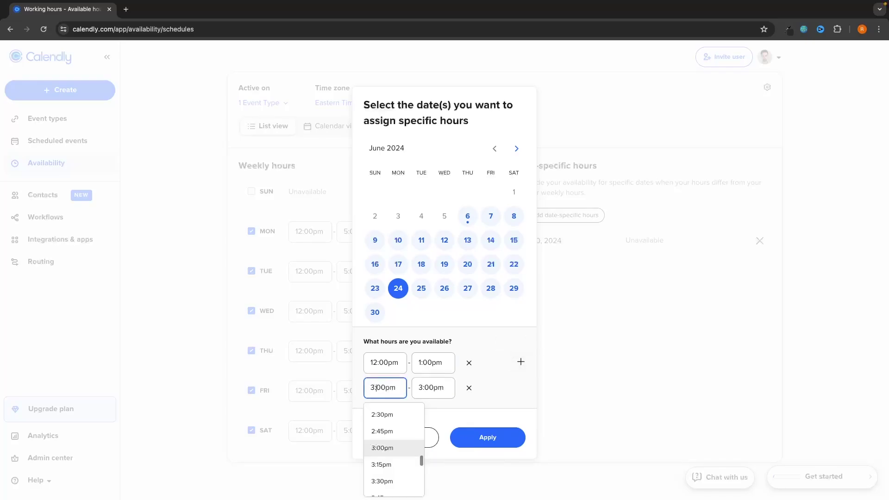
key(Right)
key(Right)
key(BackSpace)
text(3)
click(453, 328)
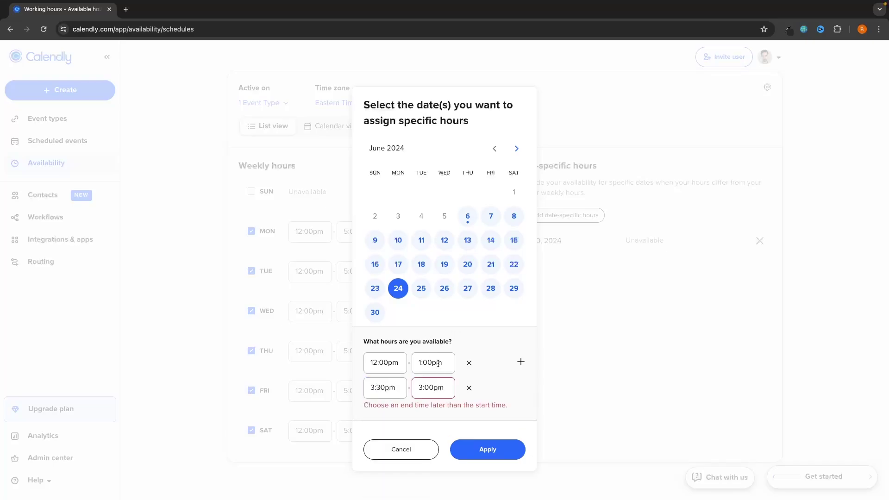
Set the second period's end time to 5:00pm and apply the date-specific hours for June 24
click(420, 389)
key(BackSpace)
text(5)
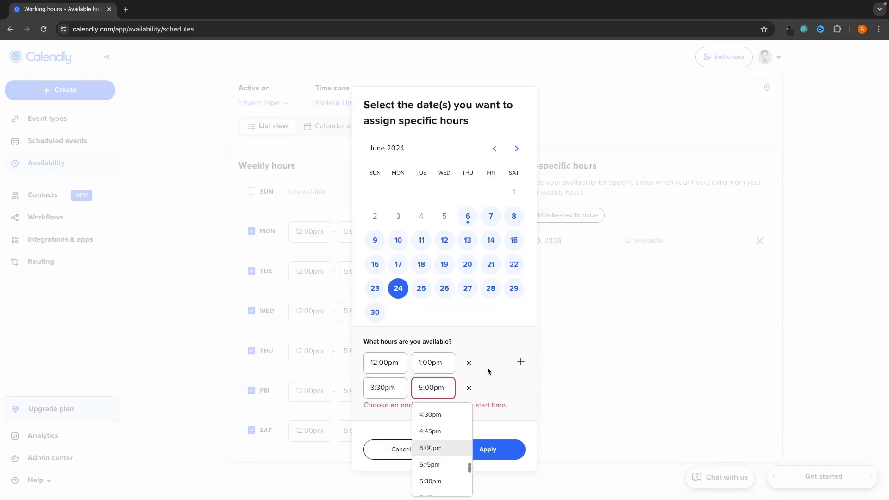
click(501, 327)
click(482, 437)
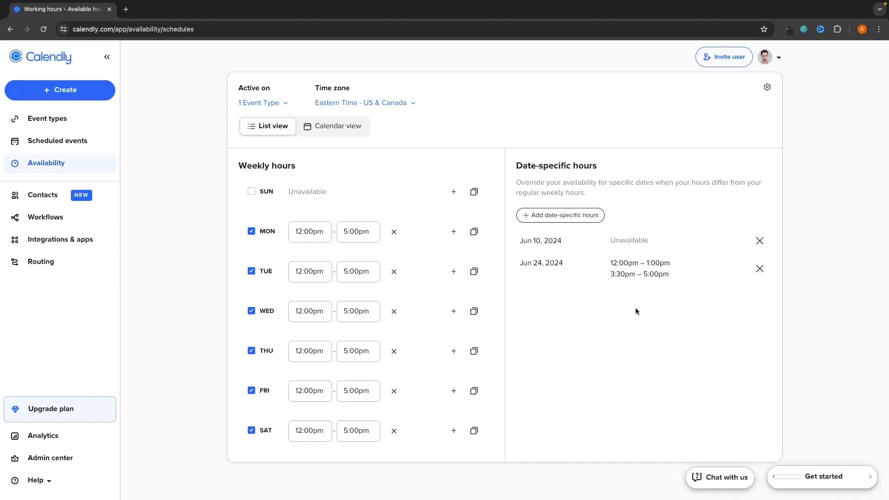
Go to the event types and delete the 30 Minute Meeting, confirming the deletion
scroll(637, 301, down, 1)
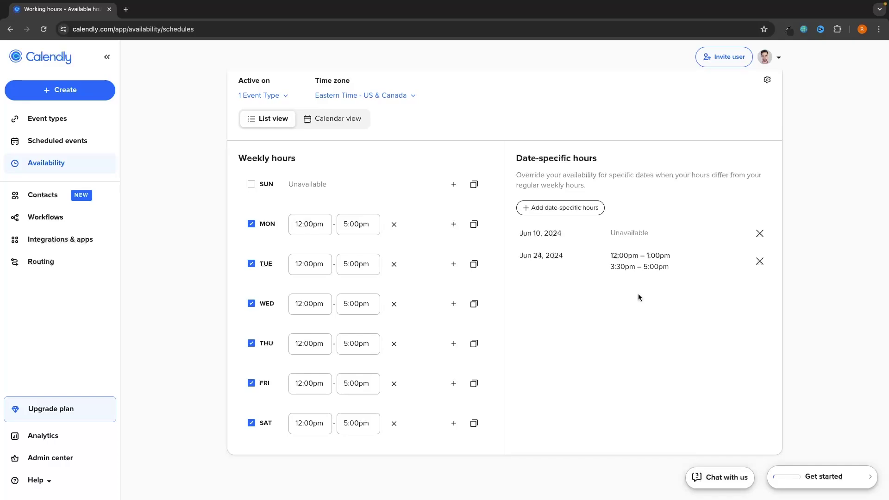
click(51, 121)
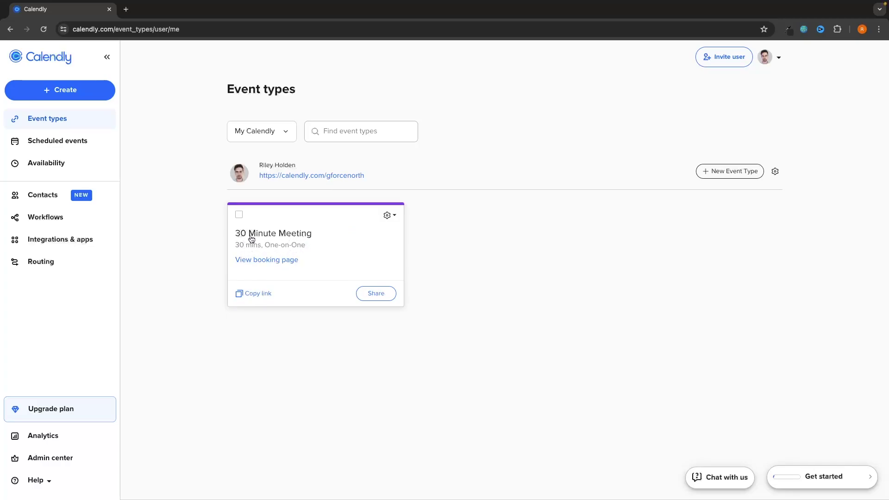
click(388, 216)
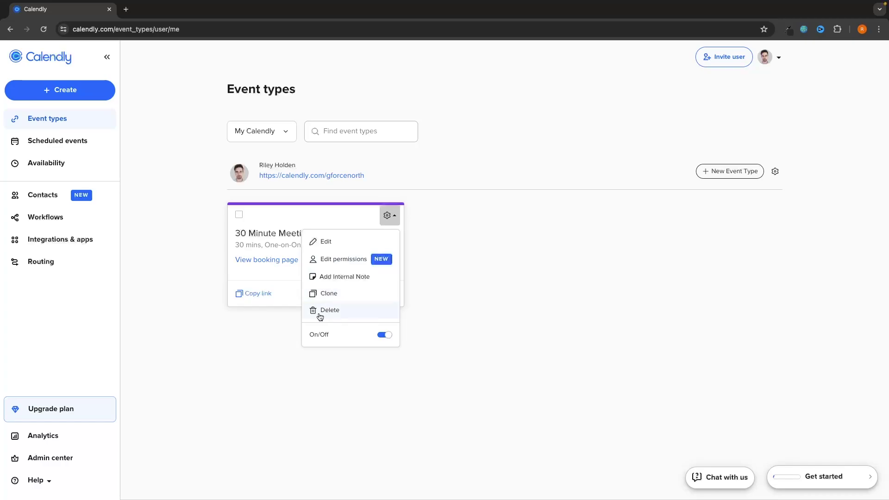
click(326, 312)
click(488, 184)
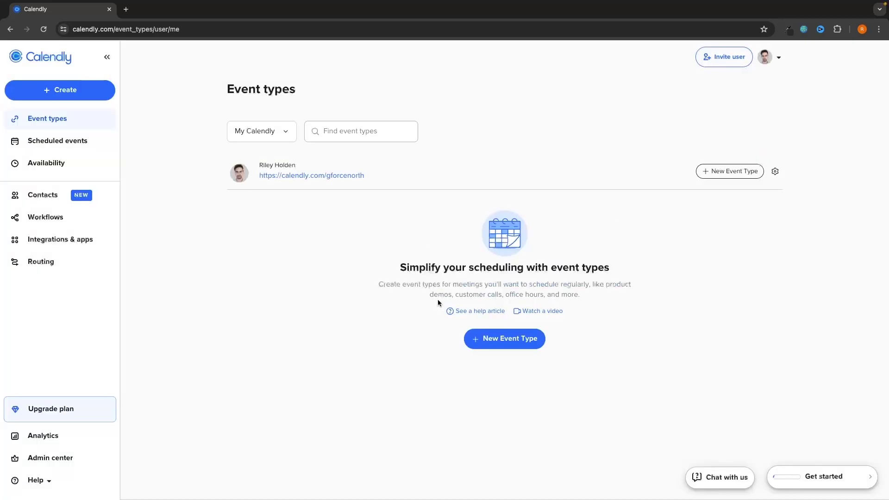
Start a new One-on-One event type with the account owner as host
click(720, 173)
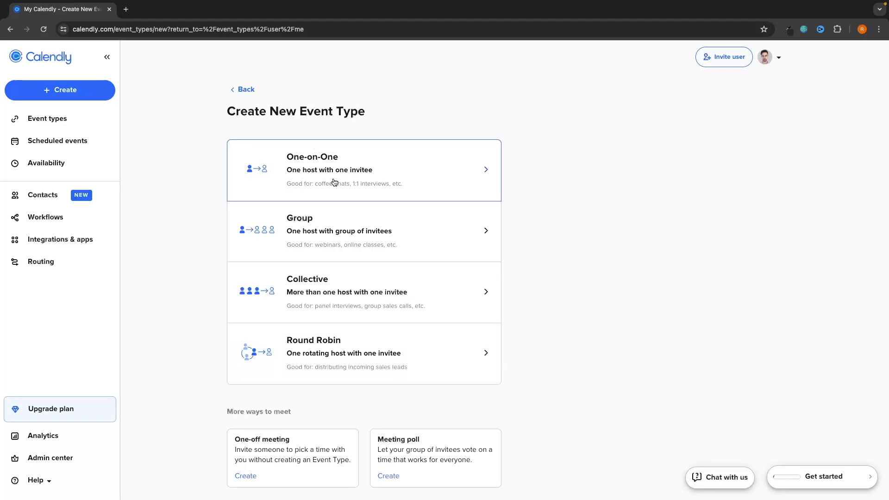
click(311, 163)
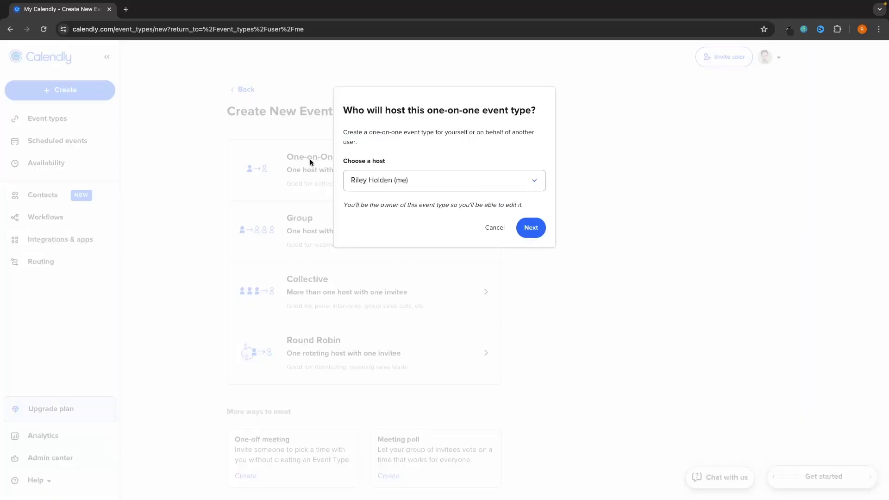
click(389, 180)
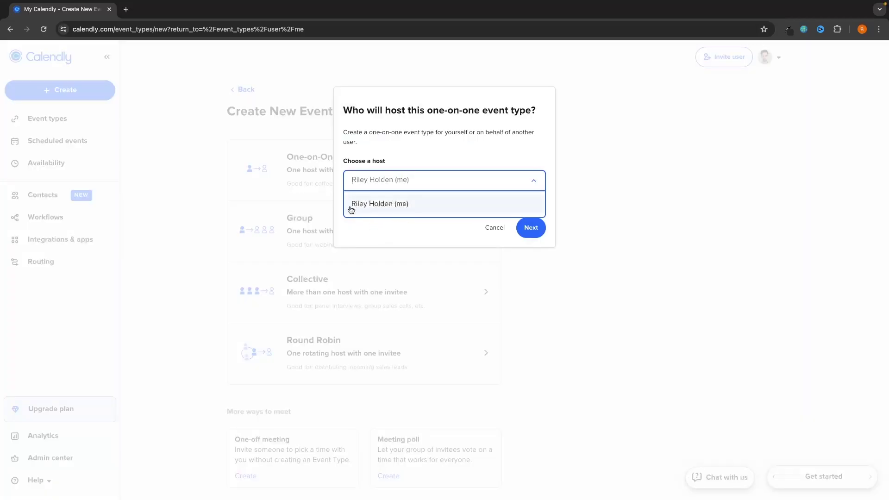
click(459, 202)
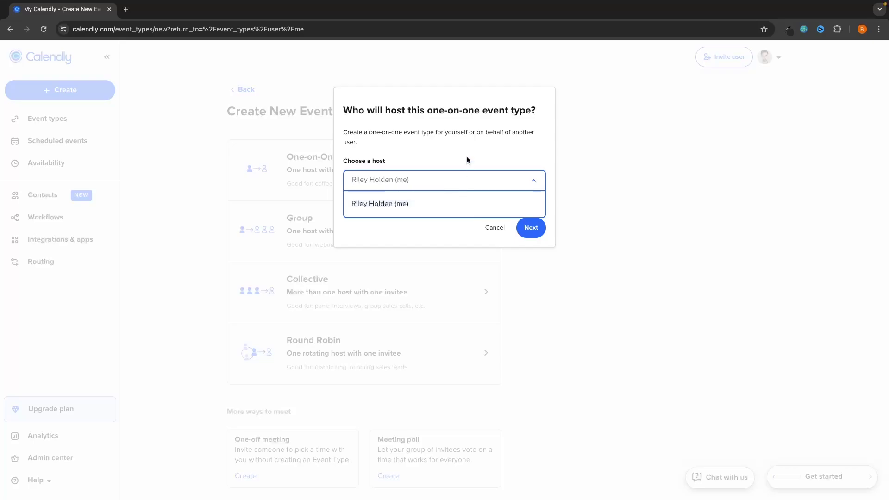
click(379, 180)
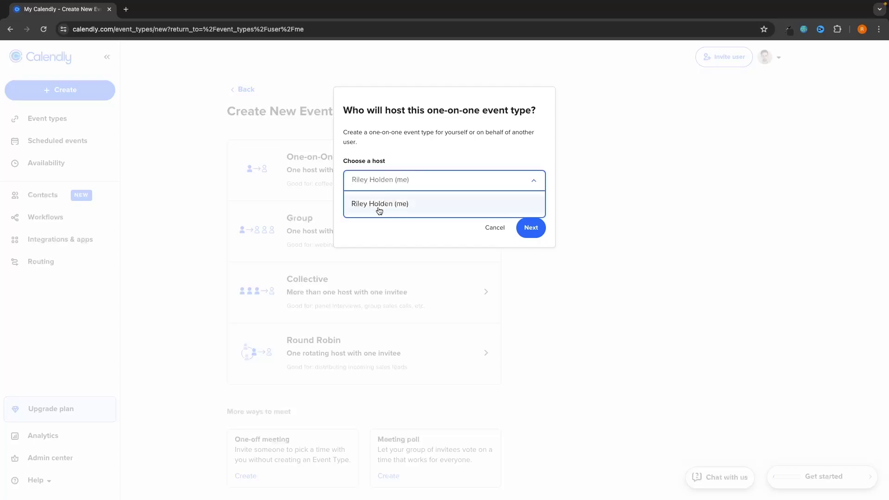
click(380, 203)
click(531, 227)
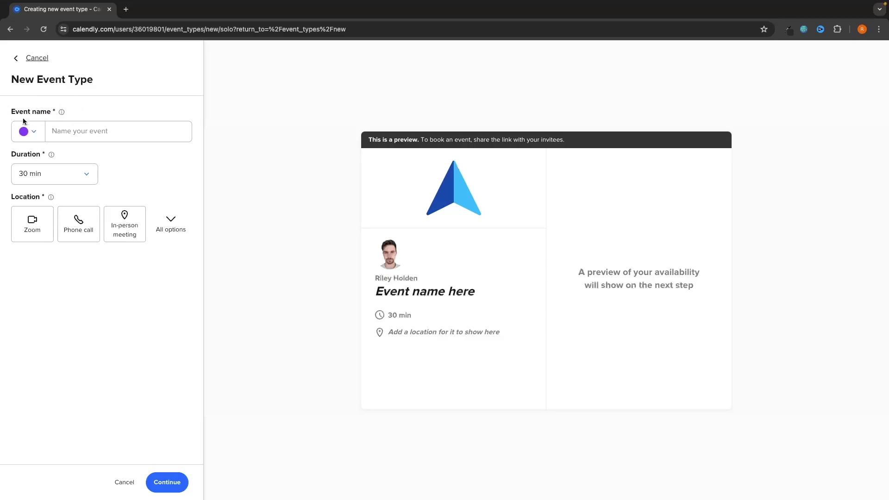
Name the new event type "Discovery Call" and give it a custom duration of 75 min
click(75, 132)
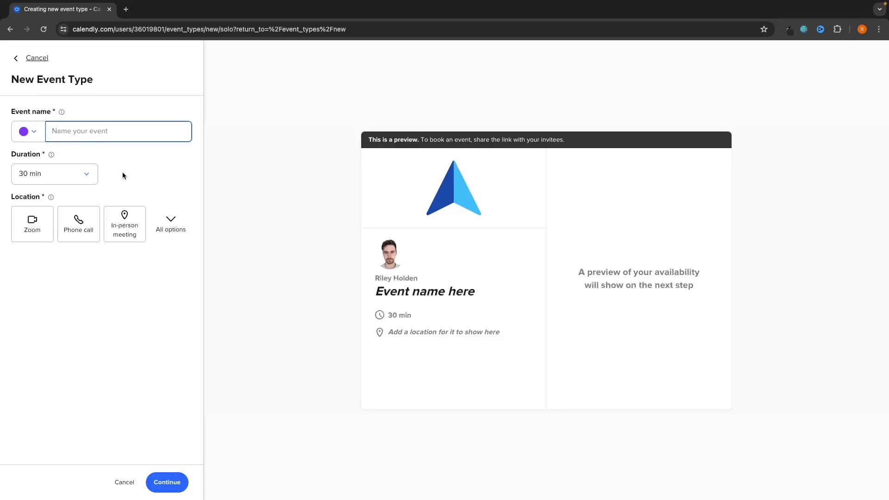
text(Discovery Call)
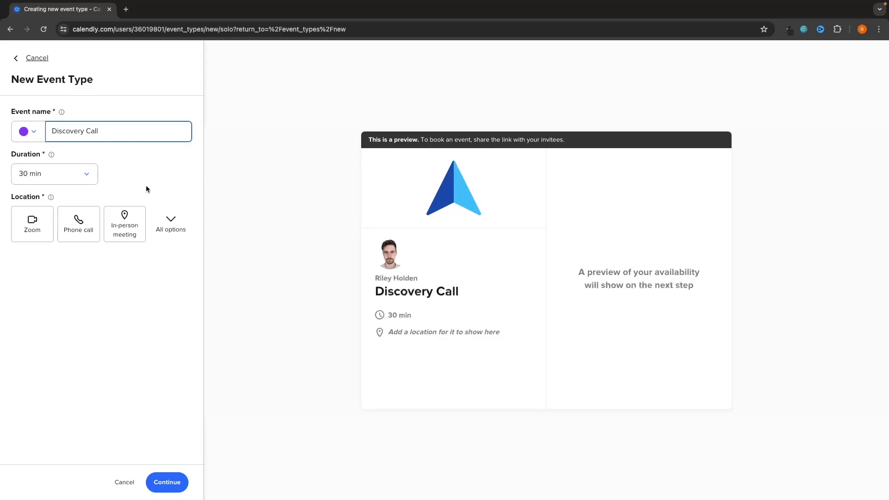
click(46, 180)
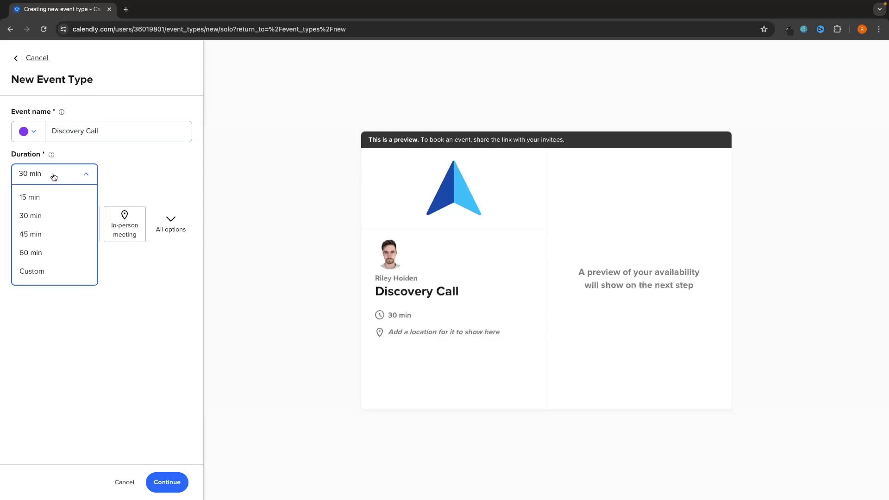
click(36, 275)
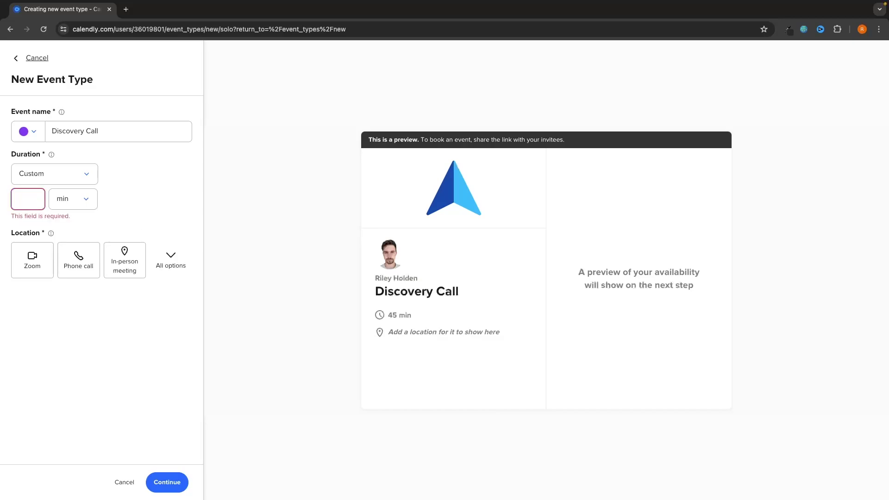
text(75)
click(134, 186)
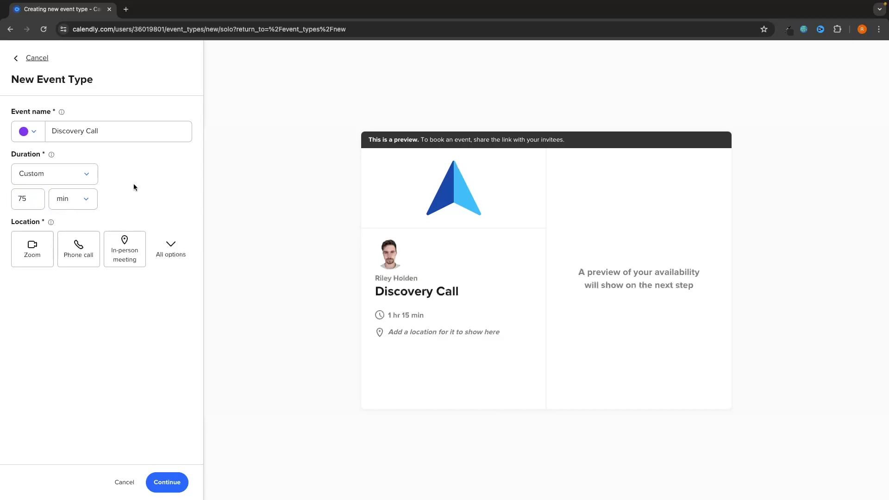
Set the event duration to 30 min and look through the full list of location options
click(79, 173)
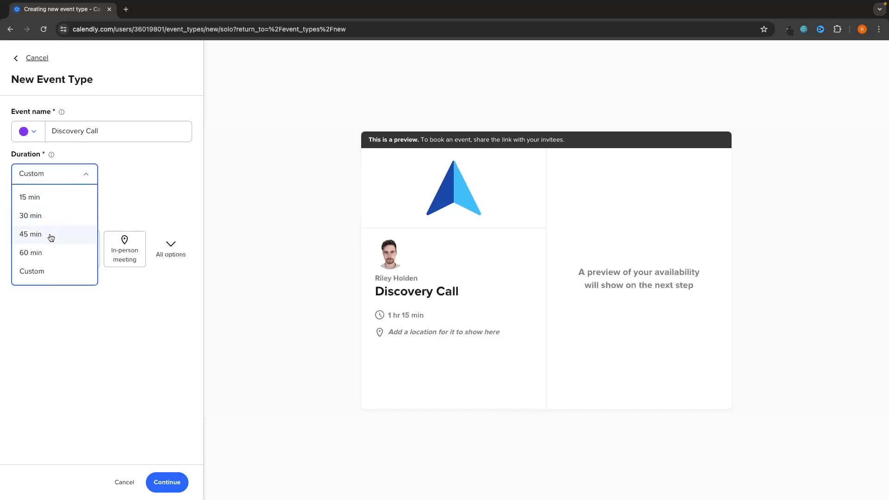
click(40, 220)
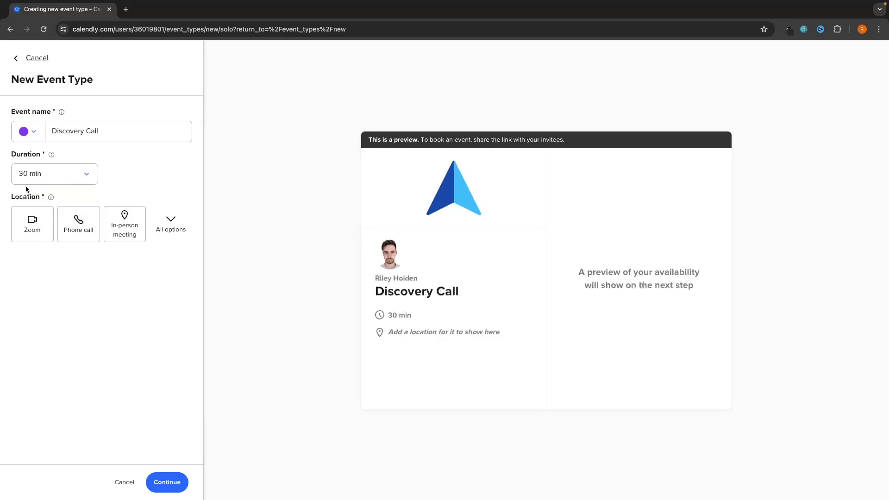
drag(3, 199, 52, 199)
click(98, 187)
click(170, 222)
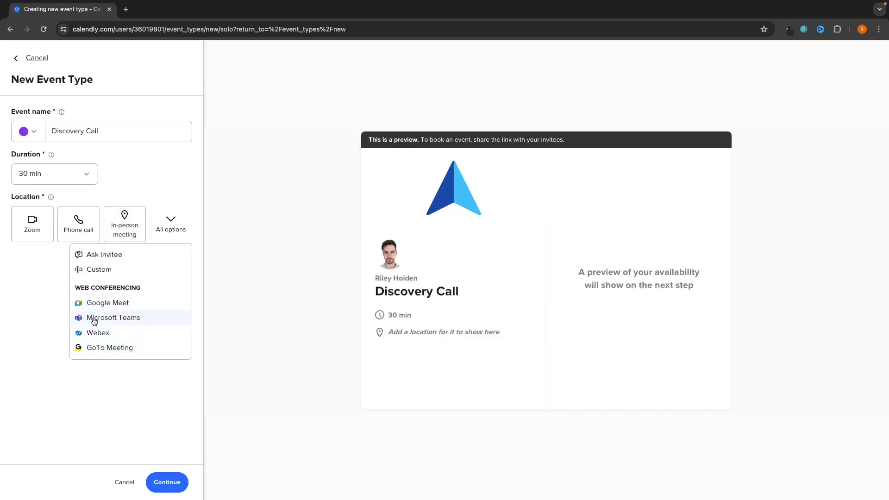
click(130, 393)
Choose Zoom as the event location and open the Zoom integration page
click(27, 220)
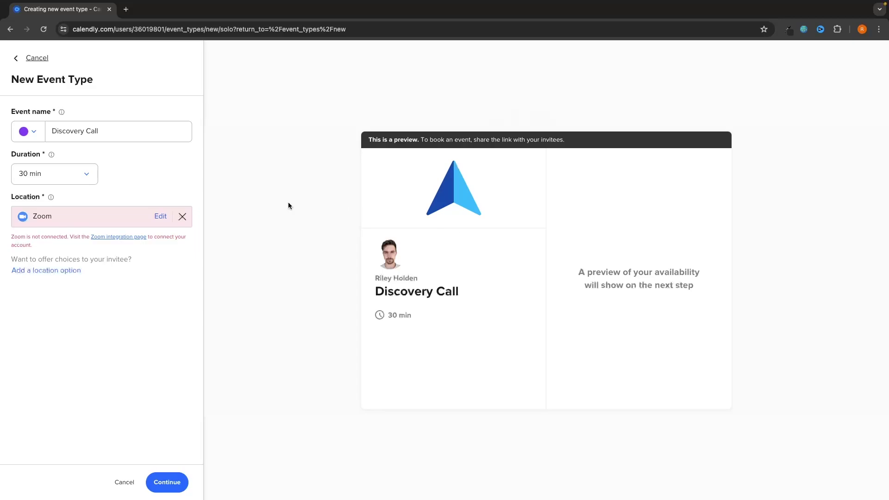
drag(9, 238, 67, 241)
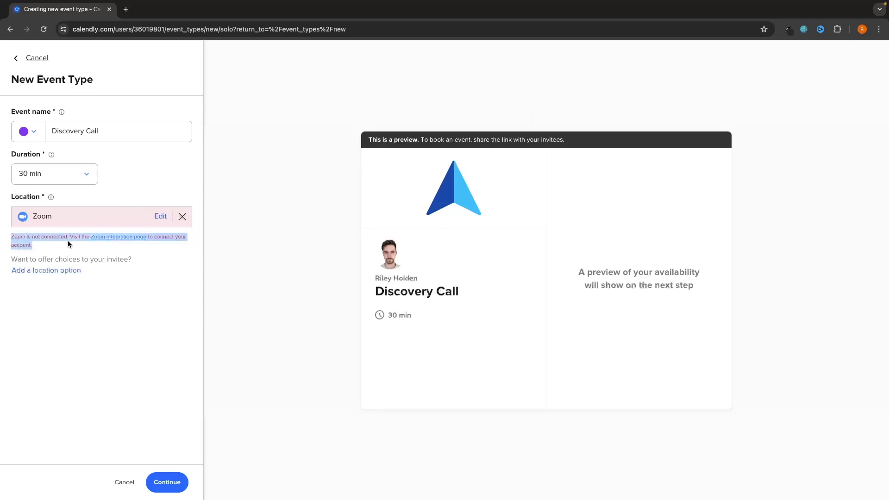
click(67, 241)
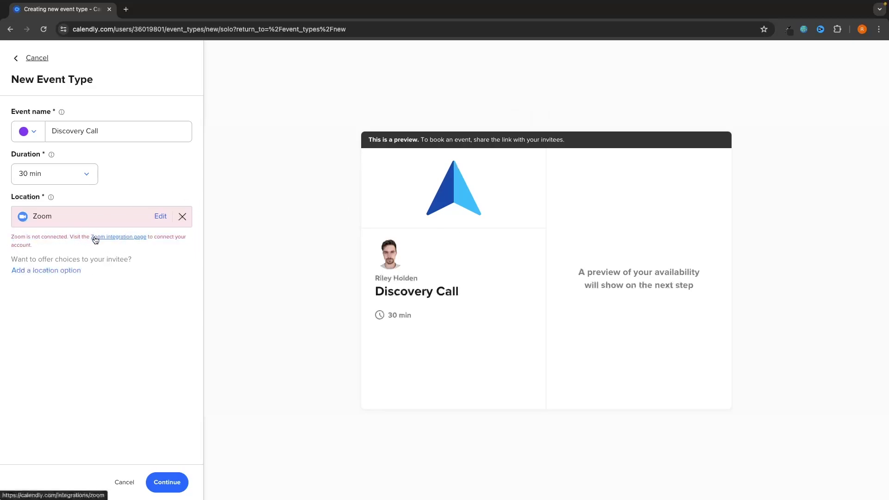
click(132, 237)
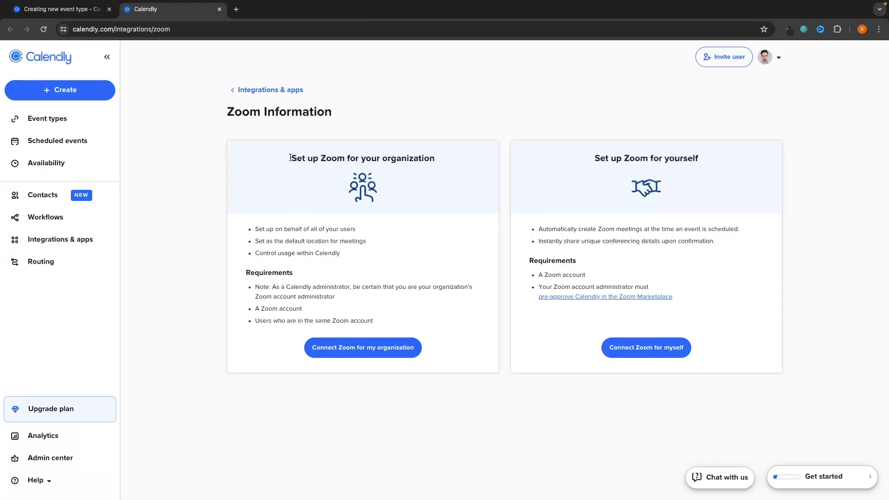
Connect Zoom for the account owner only, granting shared access permissions and allowing the Calendly authorization
drag(292, 158, 439, 156)
click(440, 157)
drag(595, 159, 723, 156)
click(725, 156)
click(653, 353)
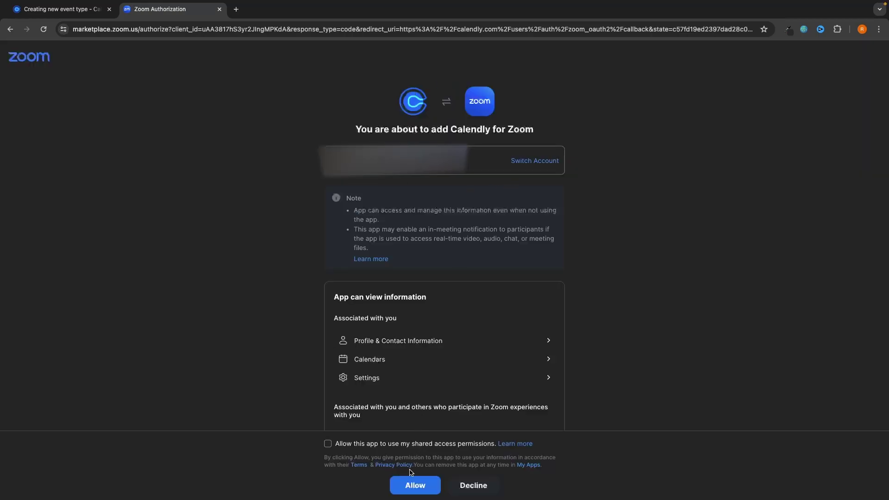
click(328, 443)
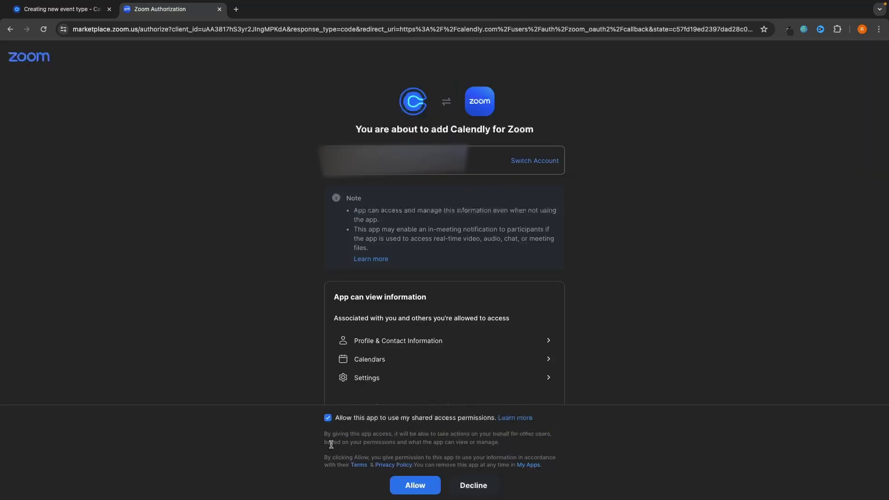
click(409, 490)
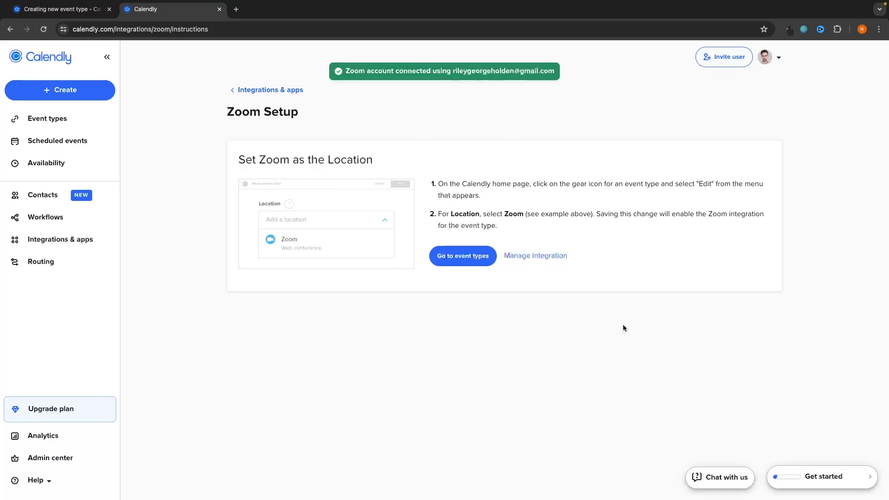
Return to the new event type, reload the form, set Zoom as the location and name the event "Discovery Call"
key(super+w)
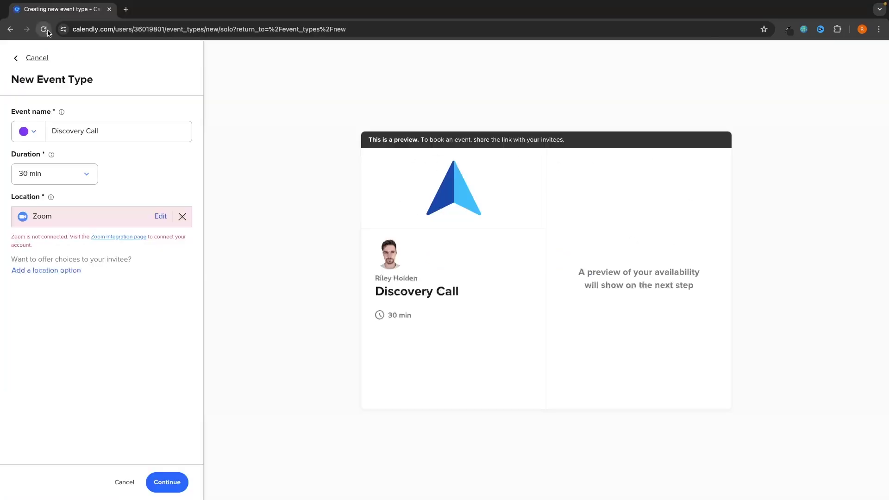
click(44, 30)
click(469, 187)
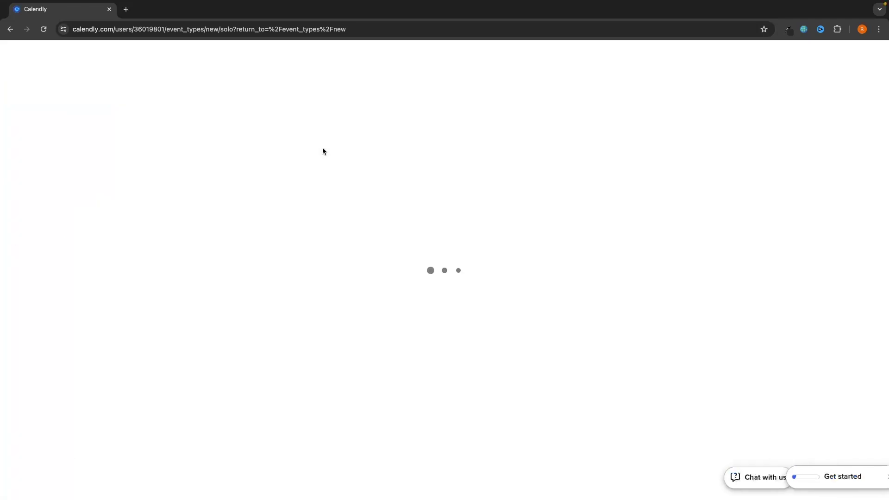
click(34, 220)
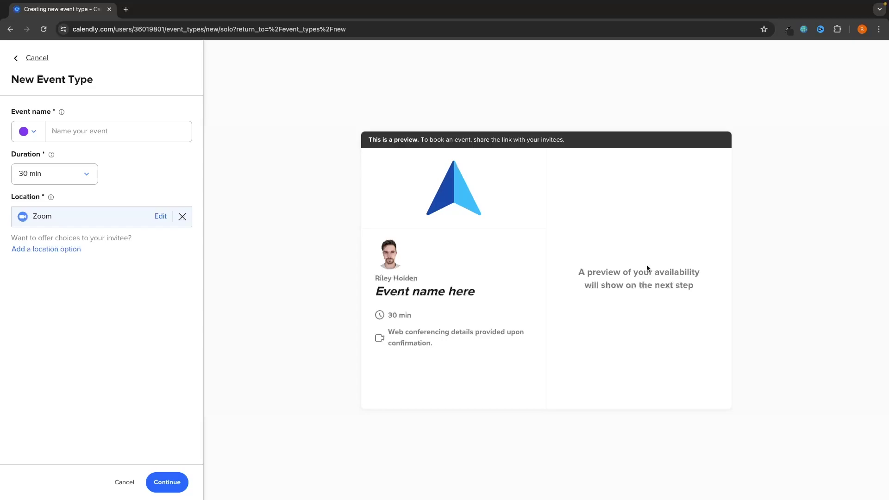
click(124, 134)
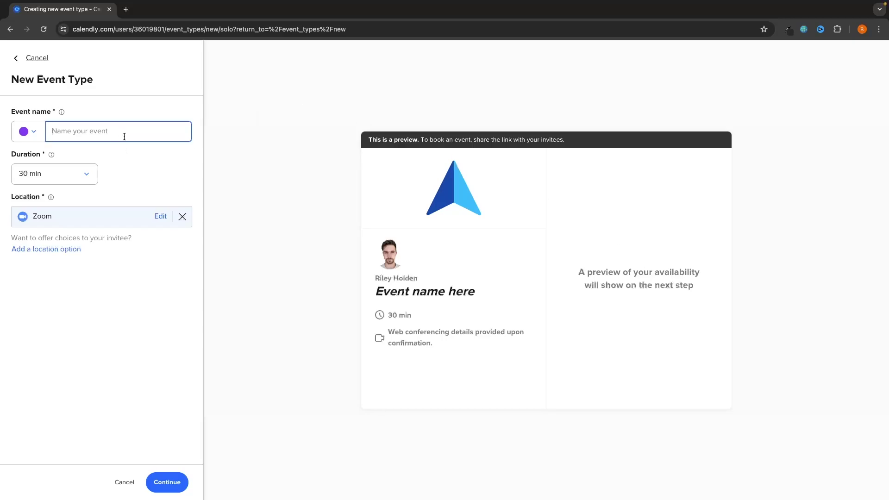
text(De)
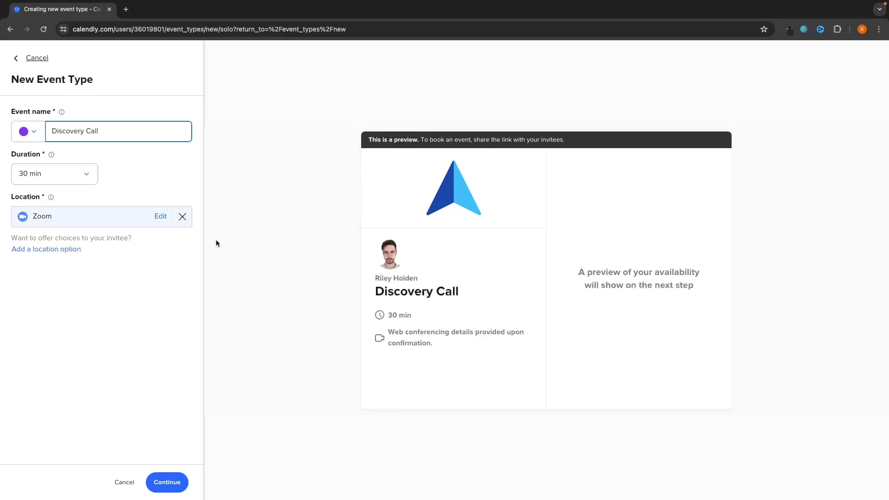
click(211, 240)
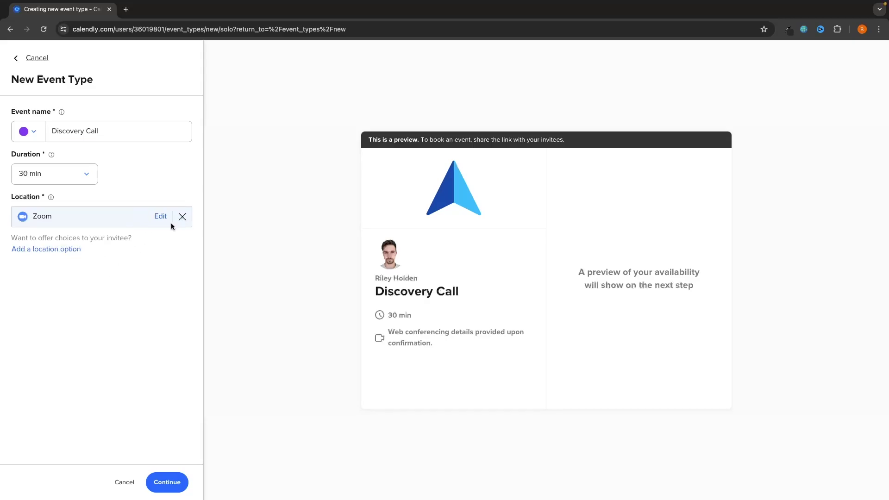
Replace the Zoom location with a phone call, using the option "I will call my invitee"
click(182, 217)
click(82, 218)
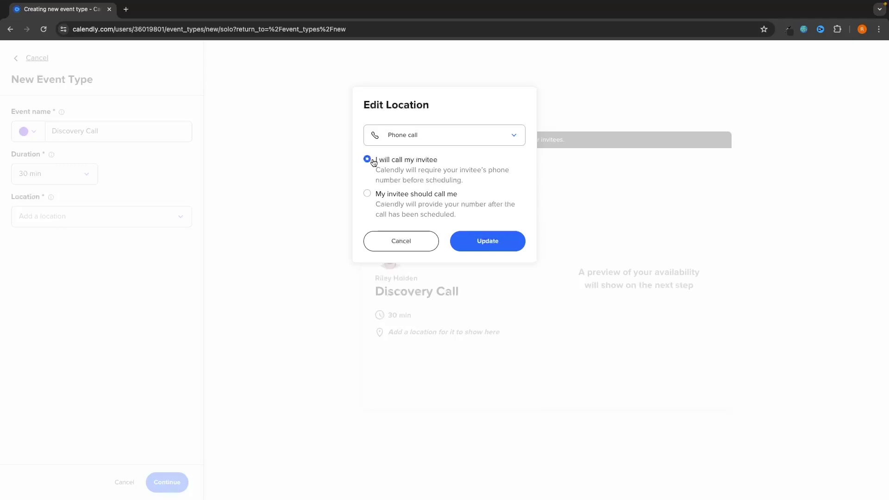
drag(374, 160, 438, 162)
drag(376, 194, 471, 198)
click(447, 174)
drag(373, 160, 444, 165)
click(444, 164)
click(485, 234)
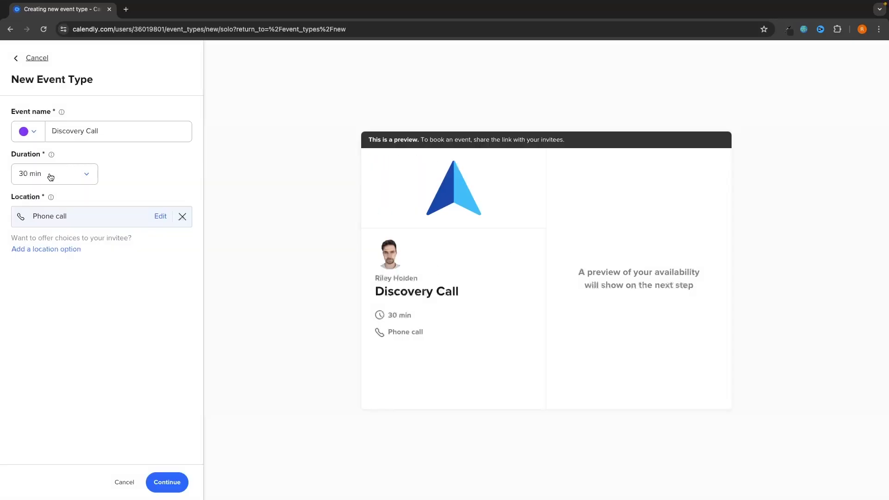
Replace the phone call location with an in-person meeting at "The Shard, London"
click(182, 216)
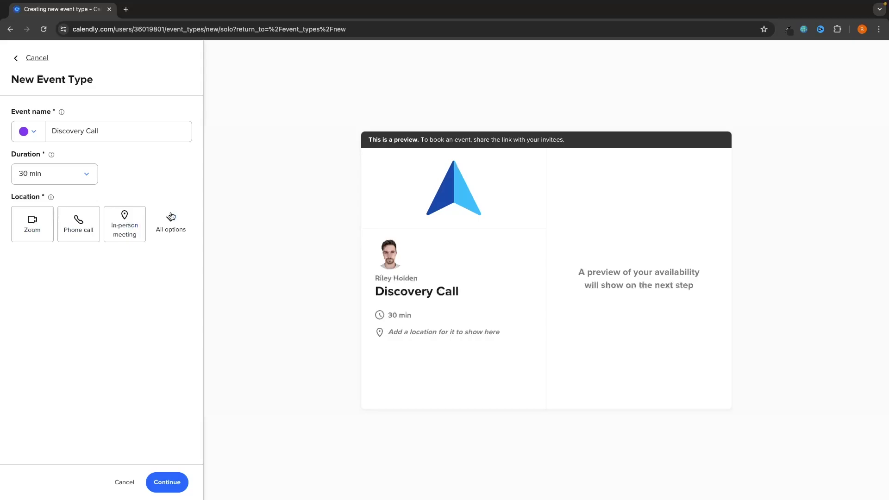
click(124, 224)
click(403, 159)
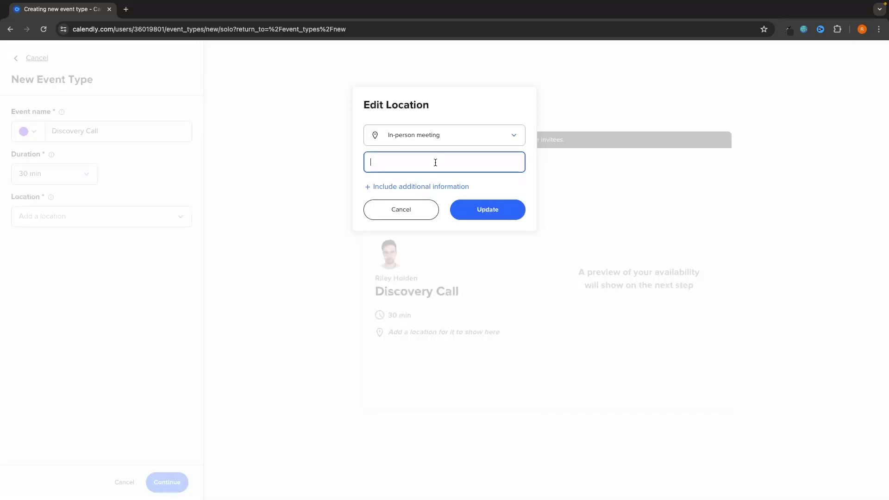
text(The Shard, London)
click(498, 217)
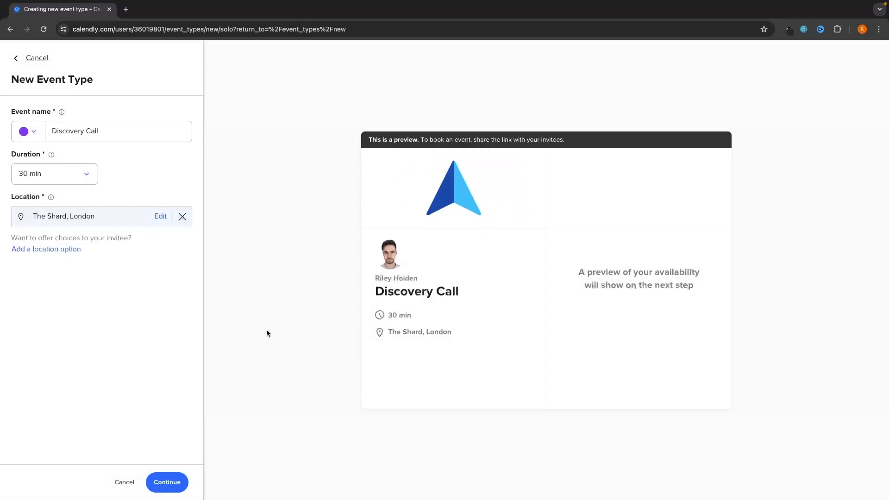
Switch the event location back to Zoom and continue to create the event type
click(182, 216)
click(22, 230)
click(167, 482)
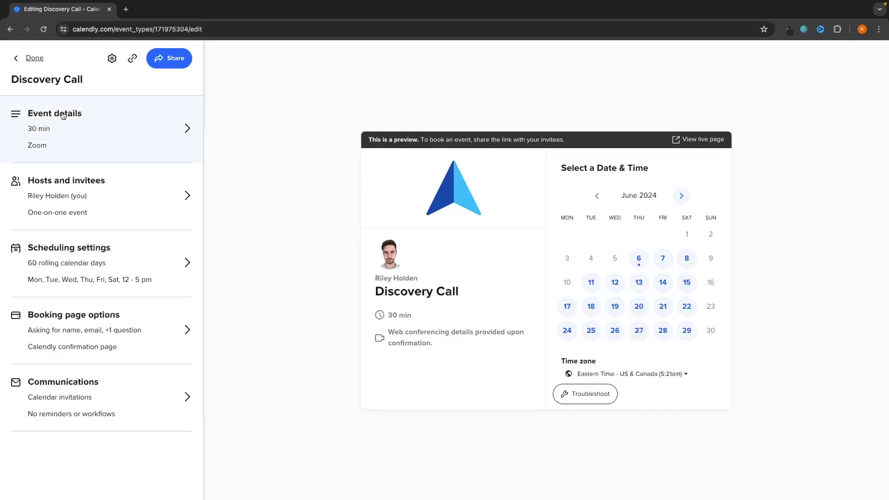
Review the Discovery Call's event details and its hosts and invitees settings, returning to the summary
click(60, 129)
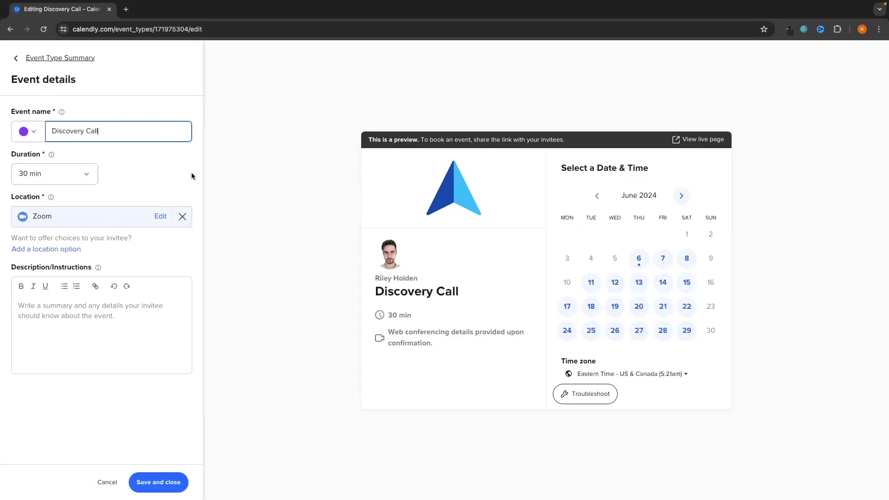
click(17, 59)
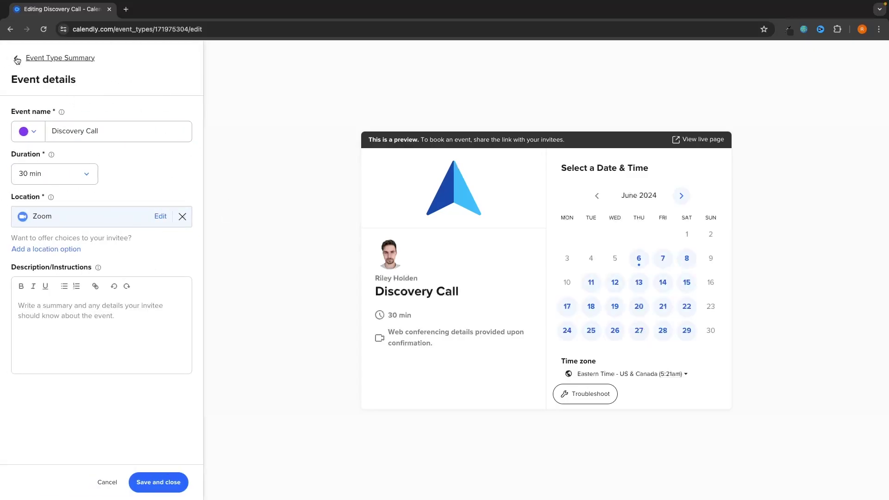
click(85, 210)
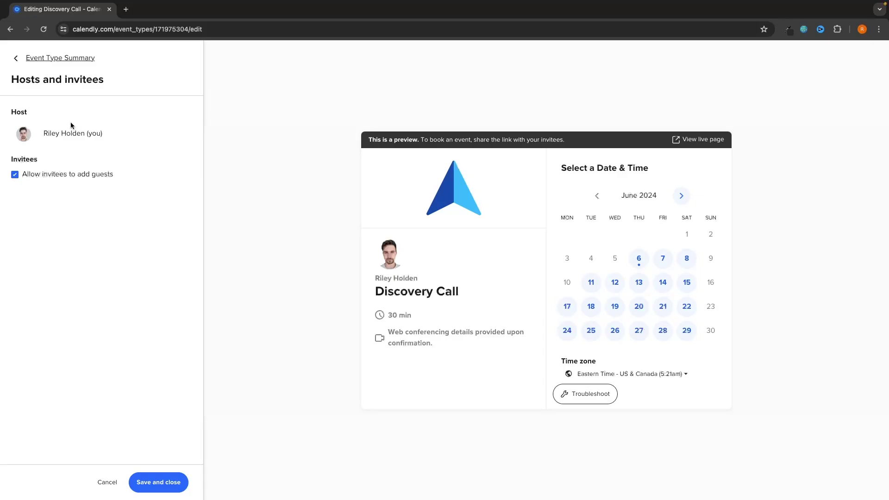
click(17, 58)
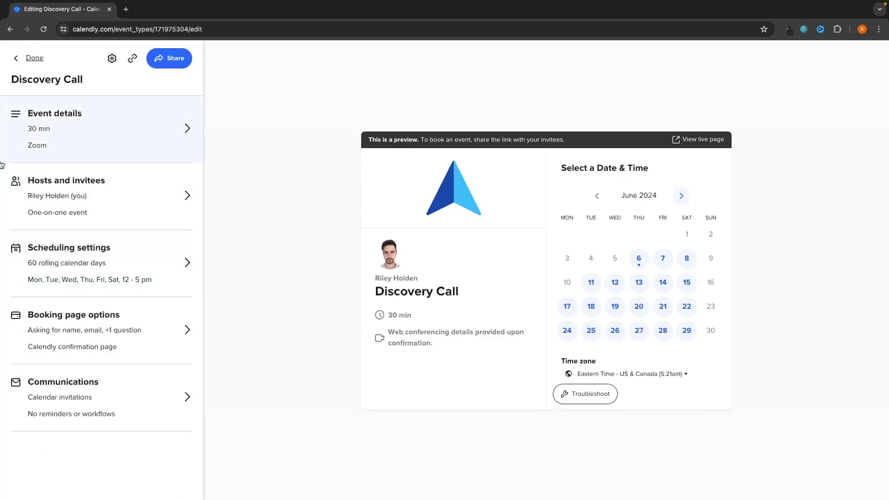
In the scheduling settings, let invitees schedule up to 30 calendar days into the future
click(53, 250)
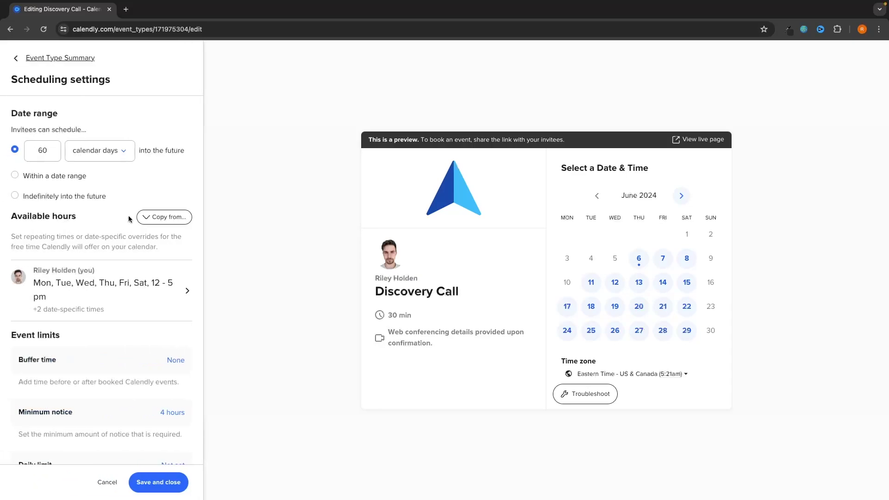
drag(10, 113, 64, 111)
click(82, 108)
drag(11, 130, 88, 128)
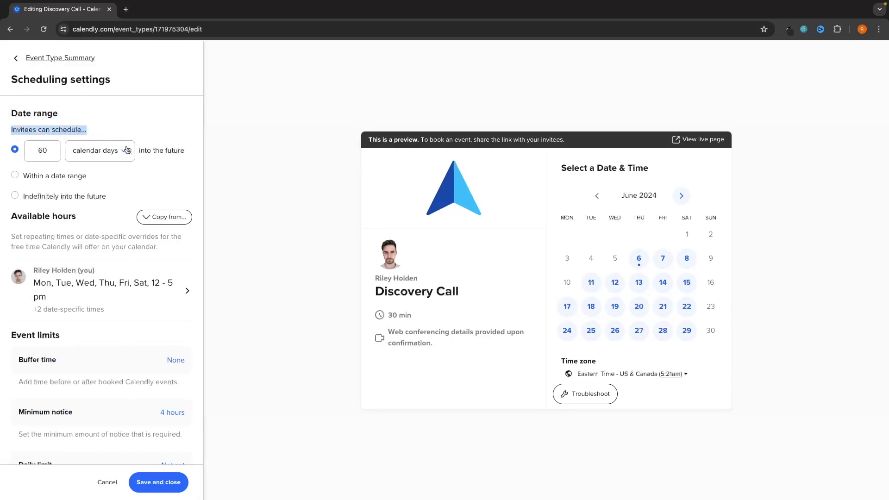
click(172, 174)
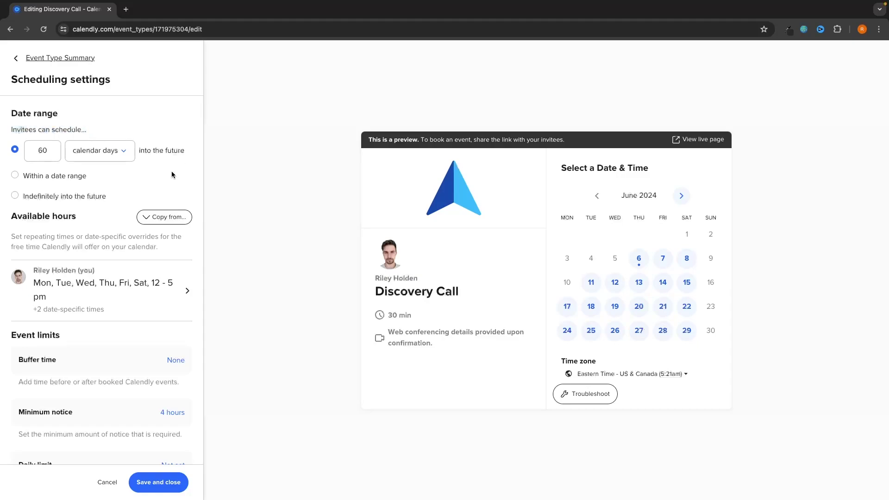
drag(35, 151, 59, 150)
text(30)
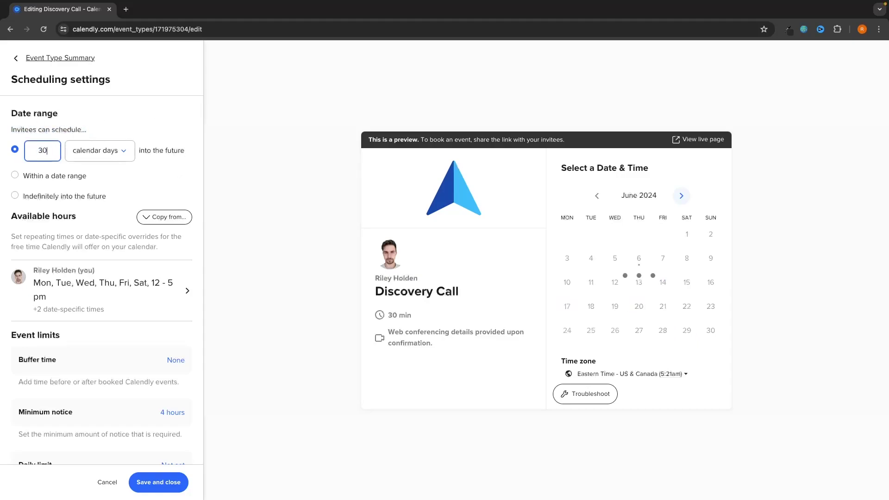
click(103, 120)
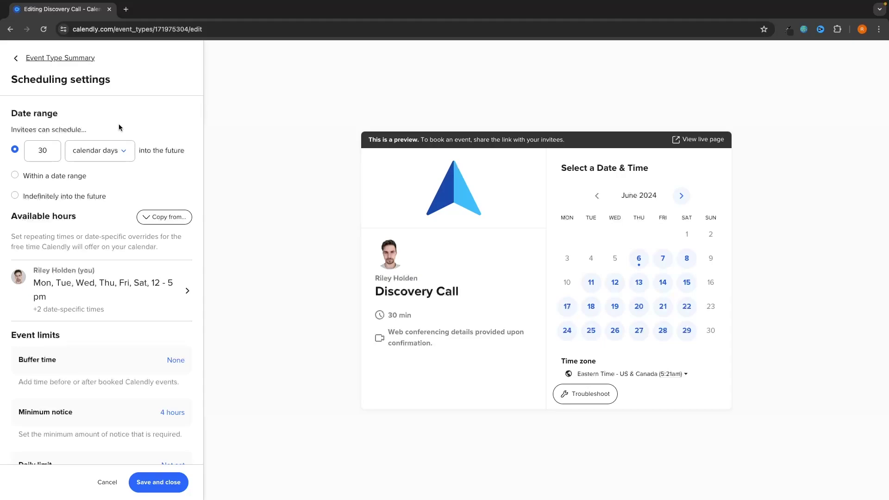
Restrict scheduling to within a date range of 1 Jun – 30 Jun 2024 and apply it
click(63, 176)
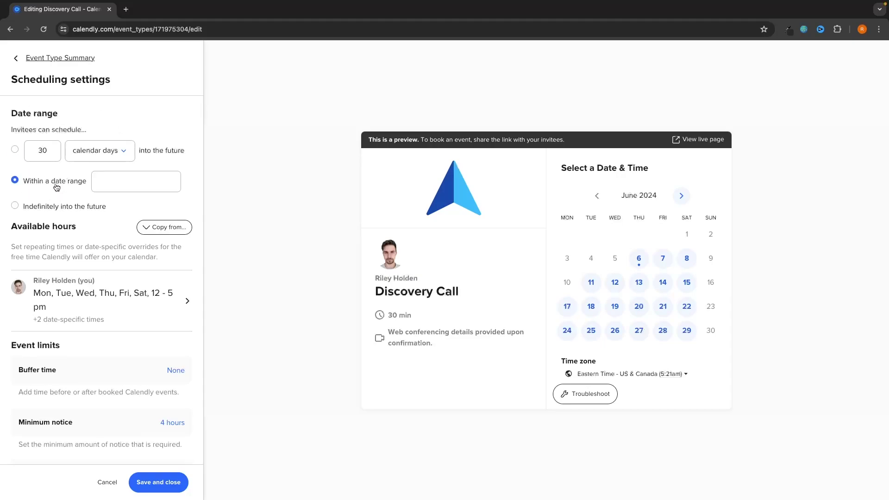
click(98, 180)
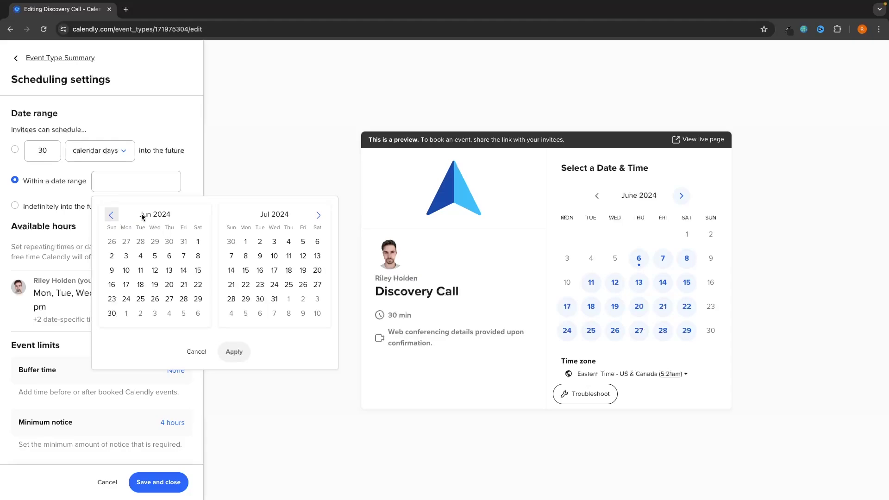
click(198, 241)
click(111, 312)
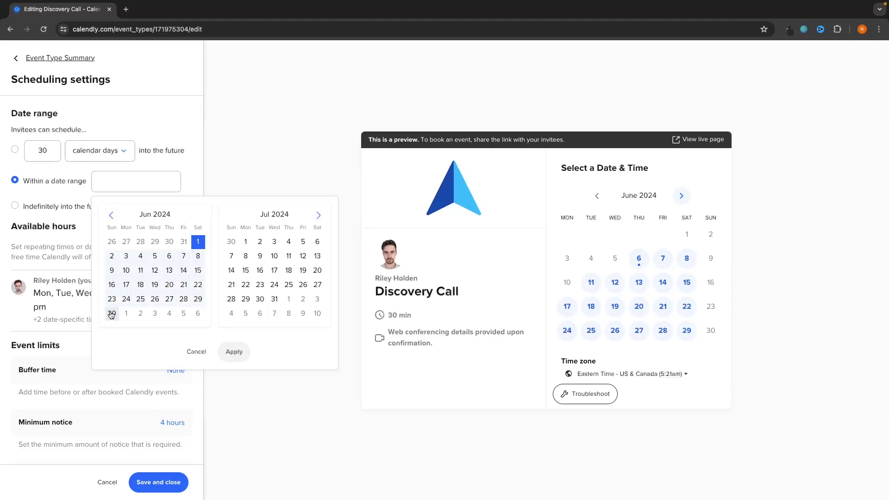
click(234, 352)
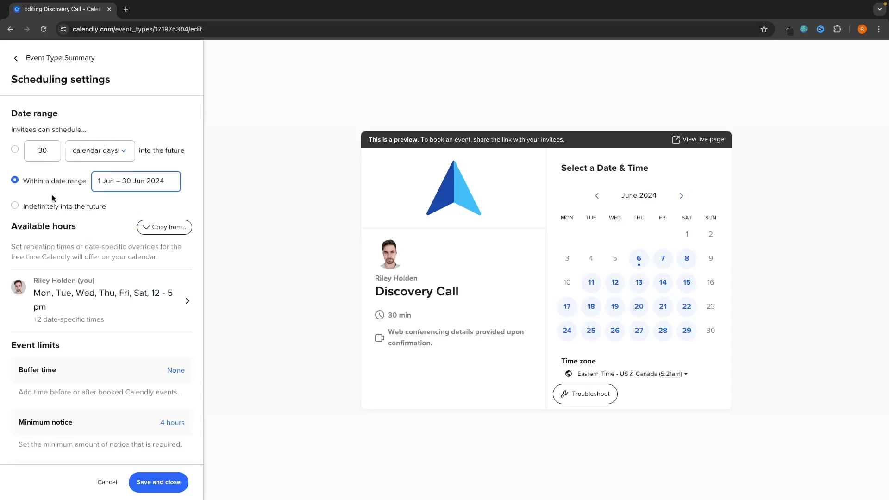
Let invitees schedule indefinitely into the future and browse the upcoming months in the preview calendar
click(54, 205)
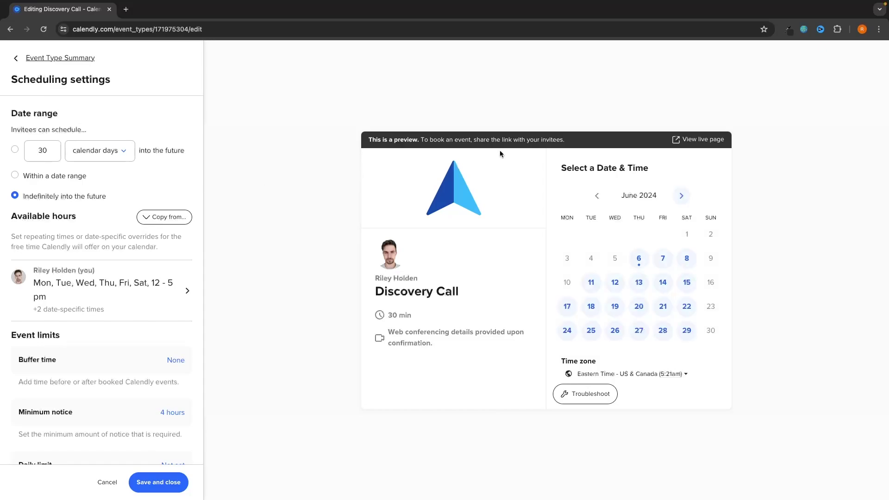
click(682, 197)
click(681, 196)
click(681, 196)
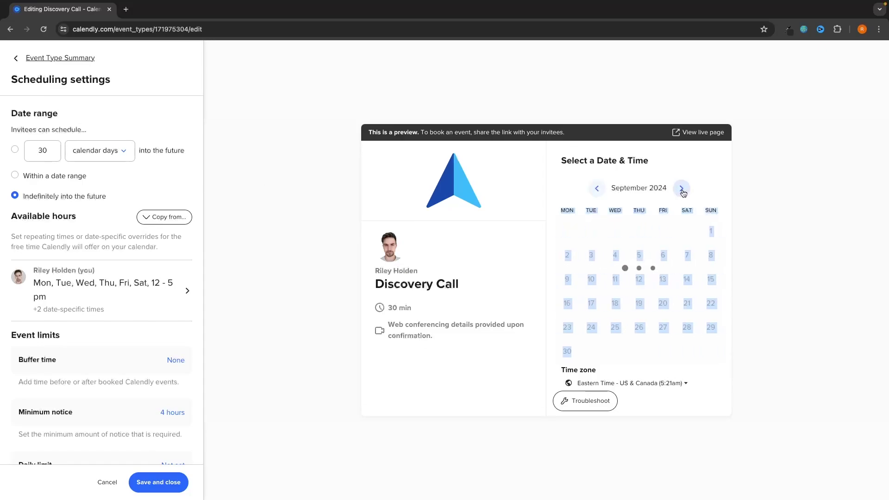
click(682, 197)
click(681, 198)
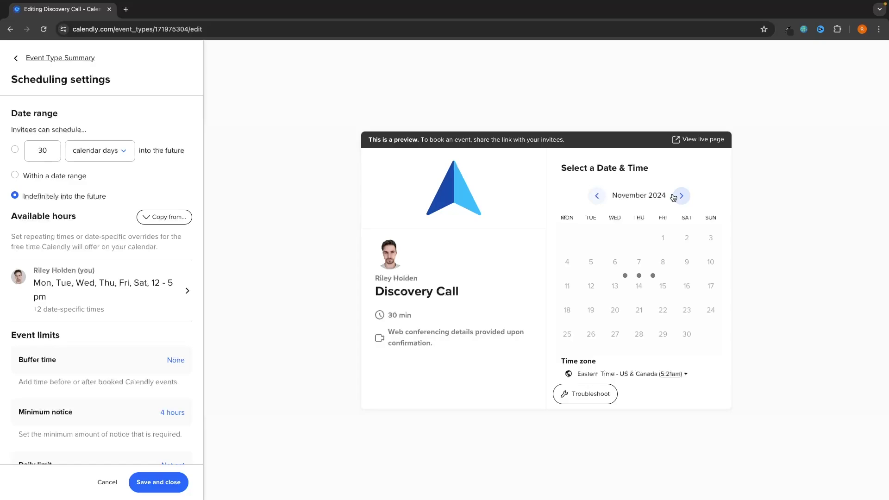
click(598, 197)
click(598, 197)
click(597, 195)
click(597, 195)
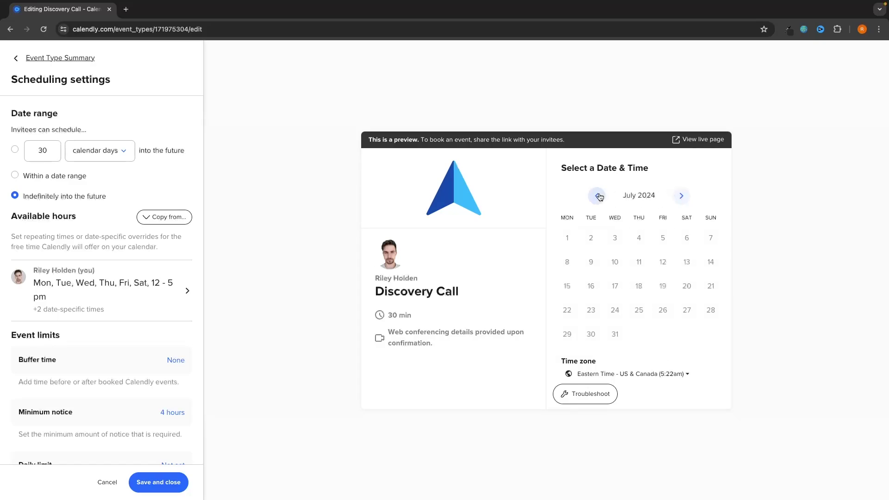
Switch the date range back to 30 calendar days into the future and review the host's available hours
click(10, 150)
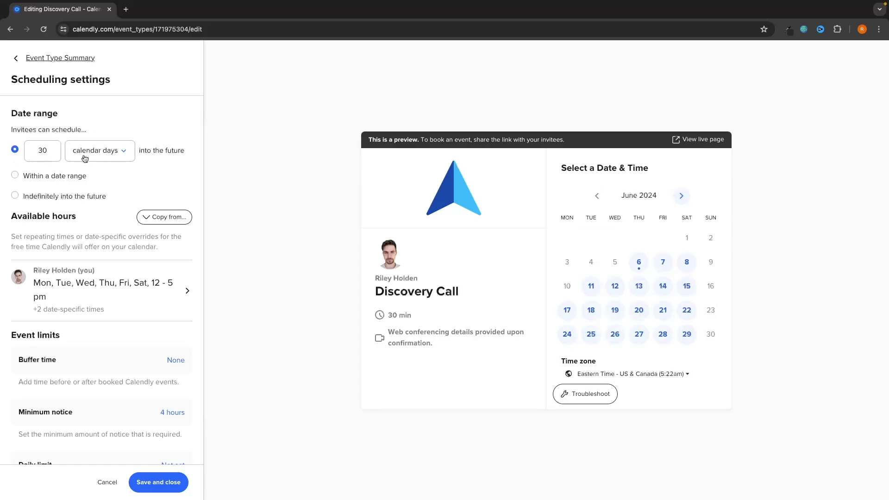
click(82, 285)
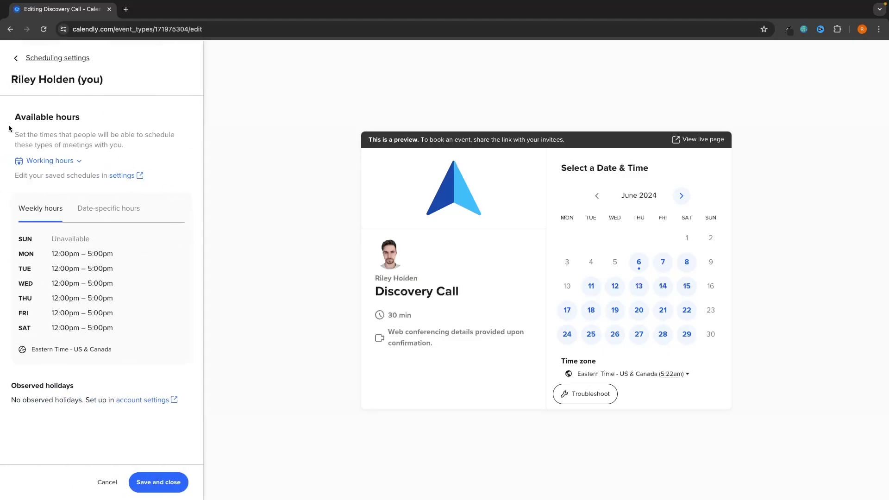
drag(9, 124, 94, 118)
click(57, 115)
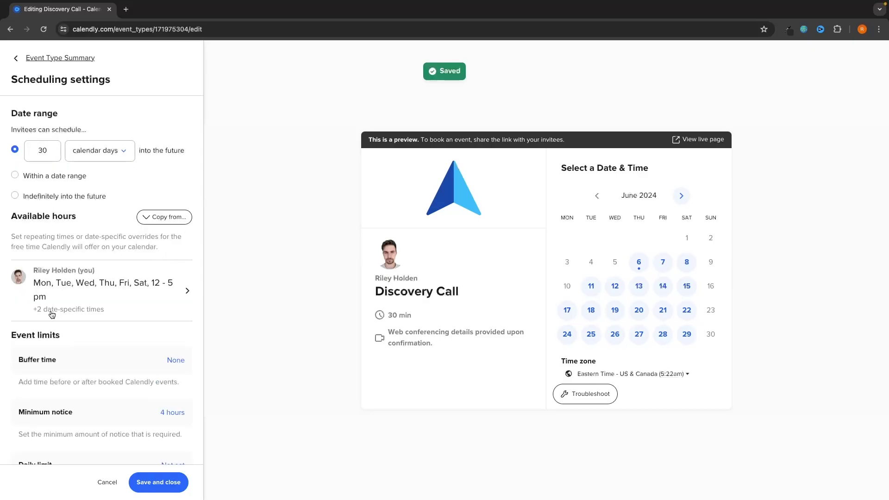
Set the event's buffer time to 10 min before each booked event
scroll(153, 288, down, 1)
scroll(153, 289, down, 4)
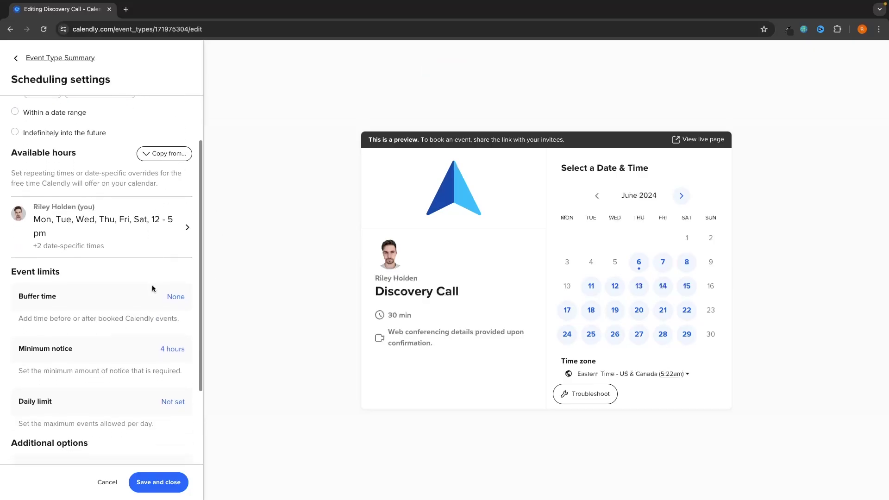
scroll(152, 288, down, 1)
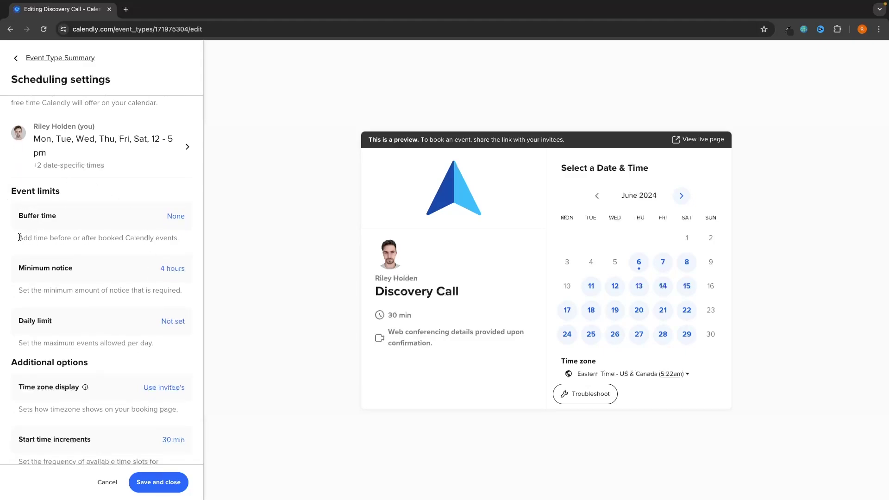
drag(20, 237, 178, 236)
click(185, 237)
click(174, 217)
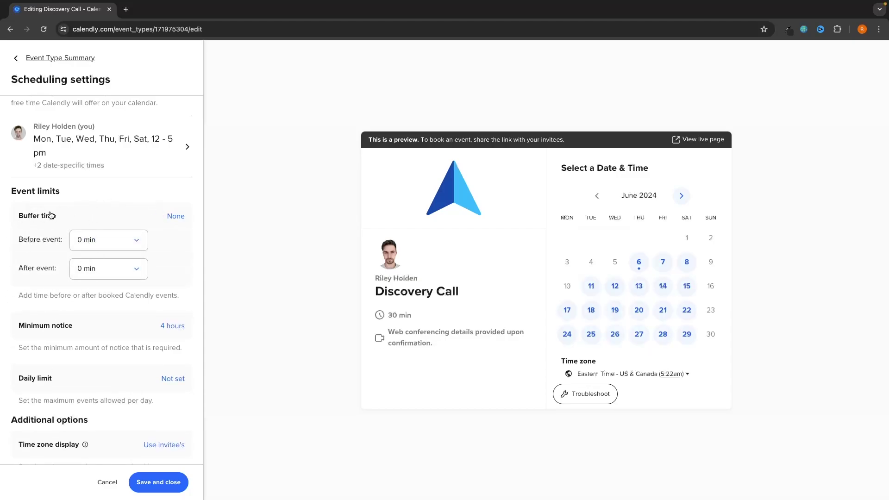
drag(19, 241, 57, 238)
click(100, 240)
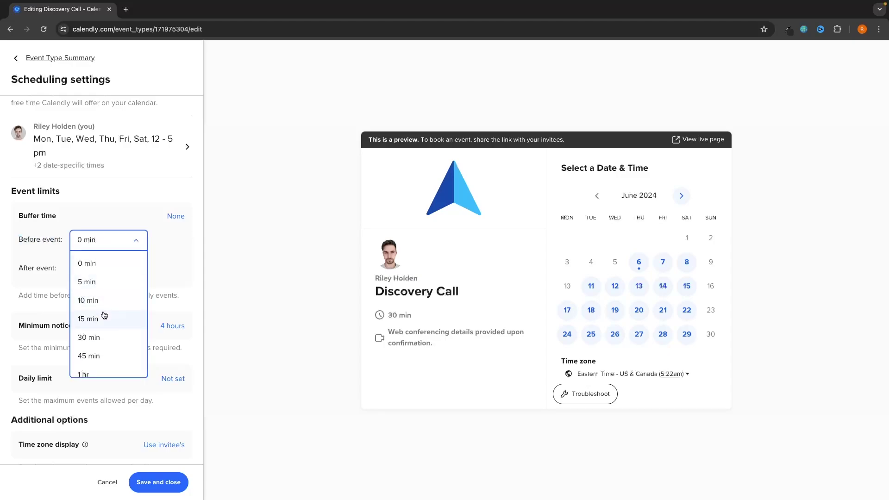
click(104, 315)
click(105, 246)
click(98, 282)
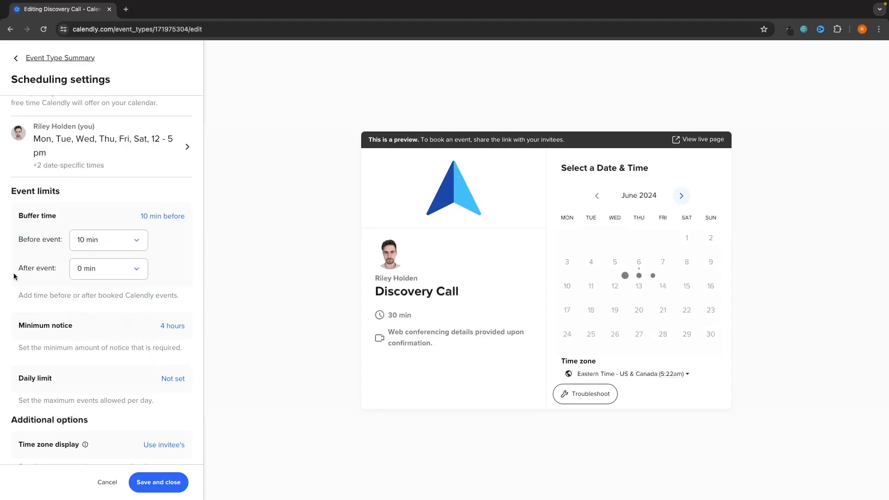
drag(14, 269, 55, 269)
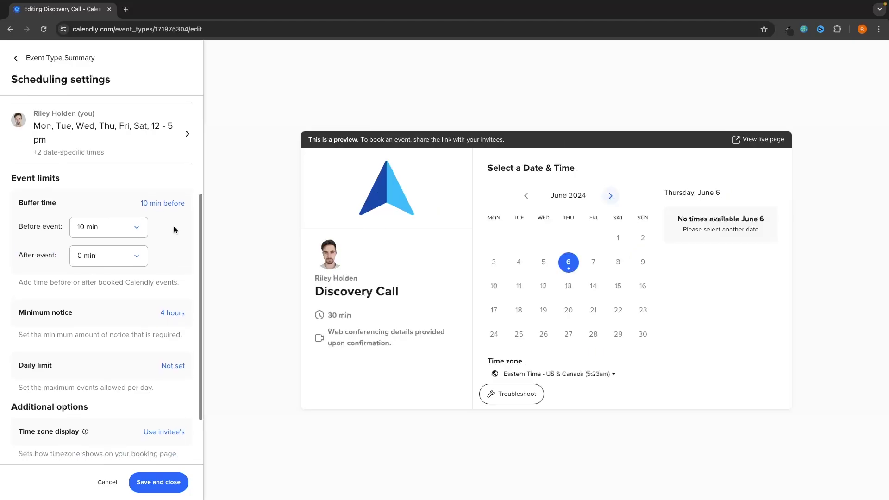
Set the minimum notice invitees must give before an event to 24 hours
scroll(174, 225, down, 1)
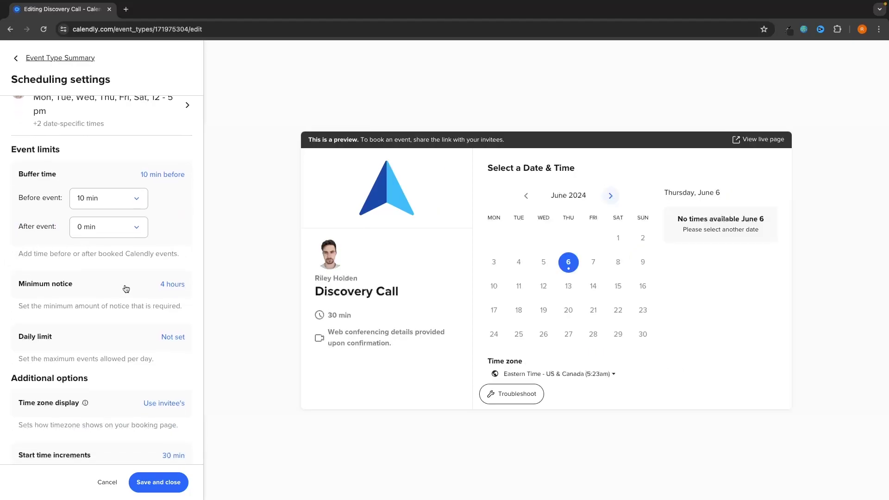
click(162, 289)
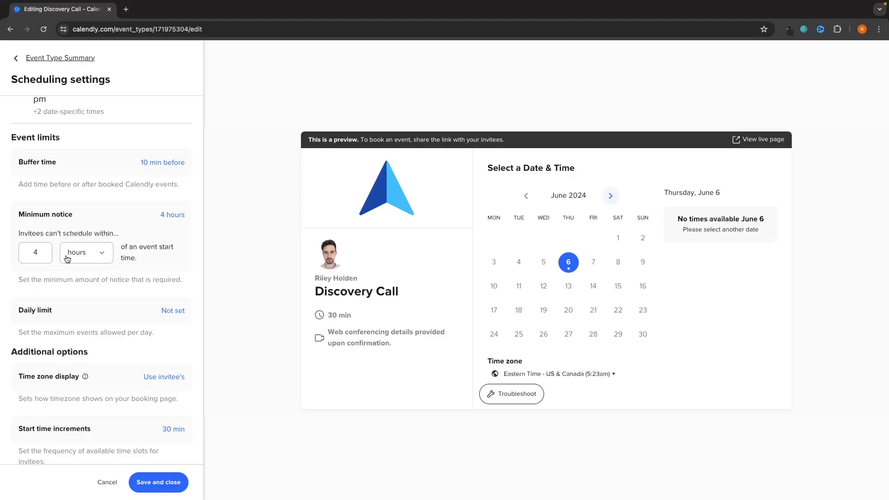
click(38, 252)
text(2)
click(81, 220)
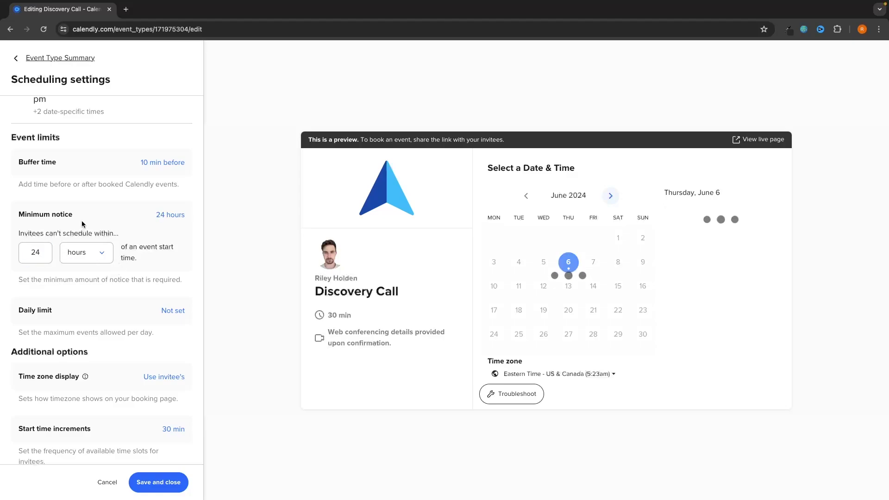
Change the minimum notice to 30 minutes before an event's start time
click(72, 252)
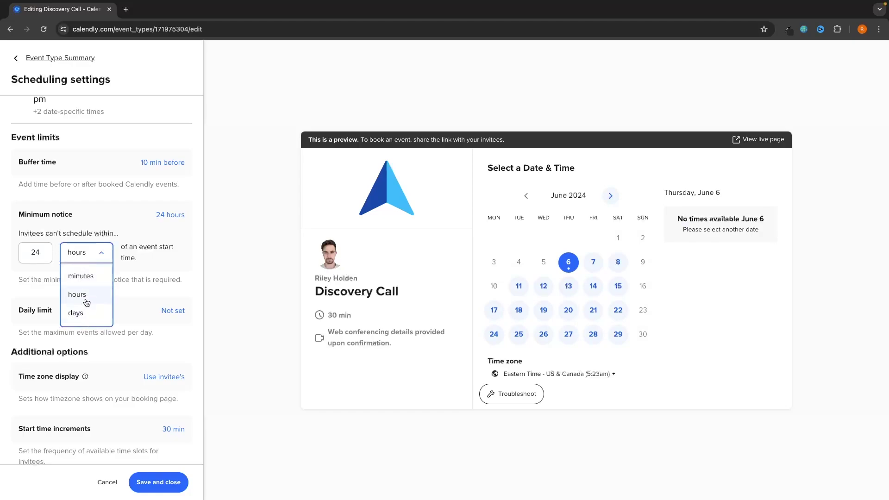
click(82, 276)
double_click(23, 252)
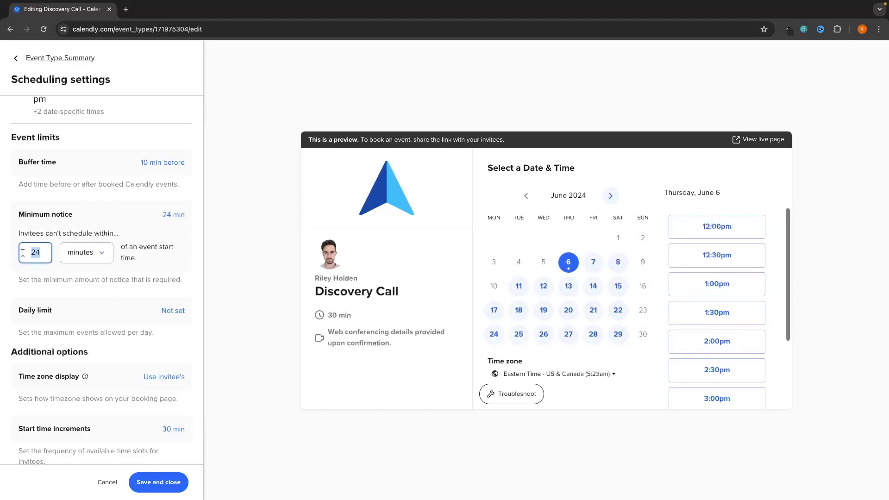
text(30)
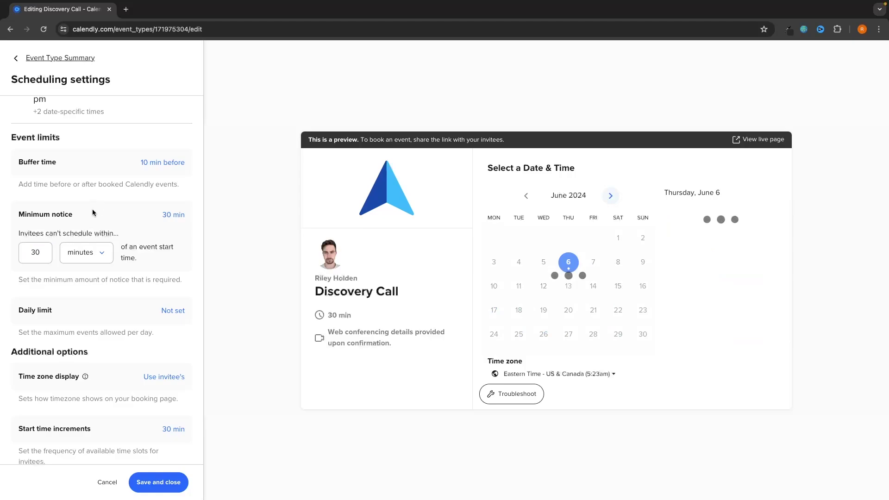
Set the daily limit to 6 events max per day and save the scheduling settings
scroll(146, 277, down, 1)
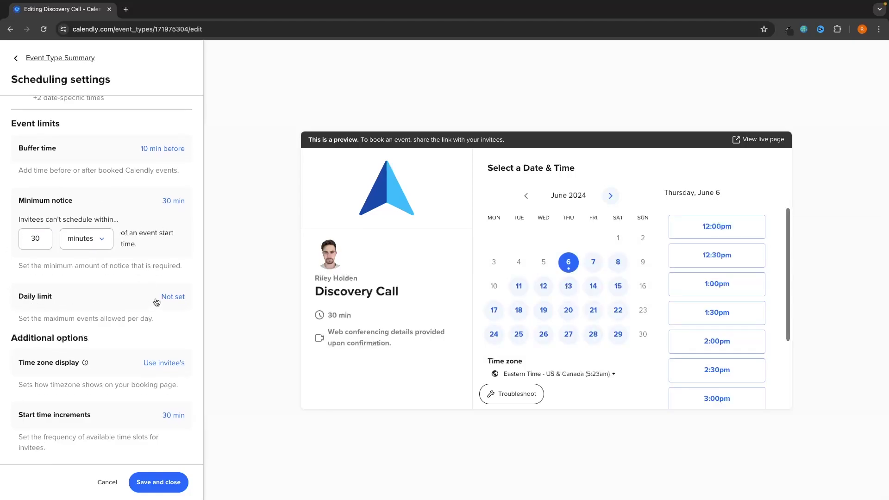
drag(18, 320, 159, 317)
click(159, 318)
click(172, 296)
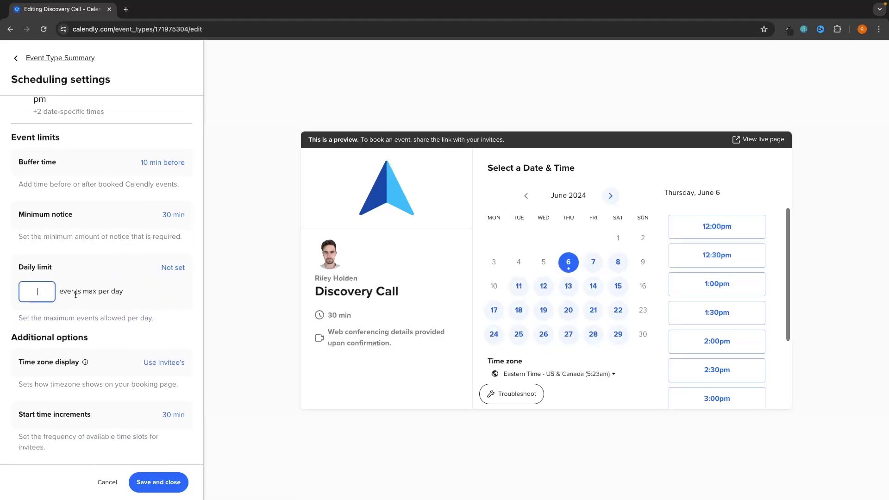
text(6)
click(123, 285)
scroll(163, 295, up, 1)
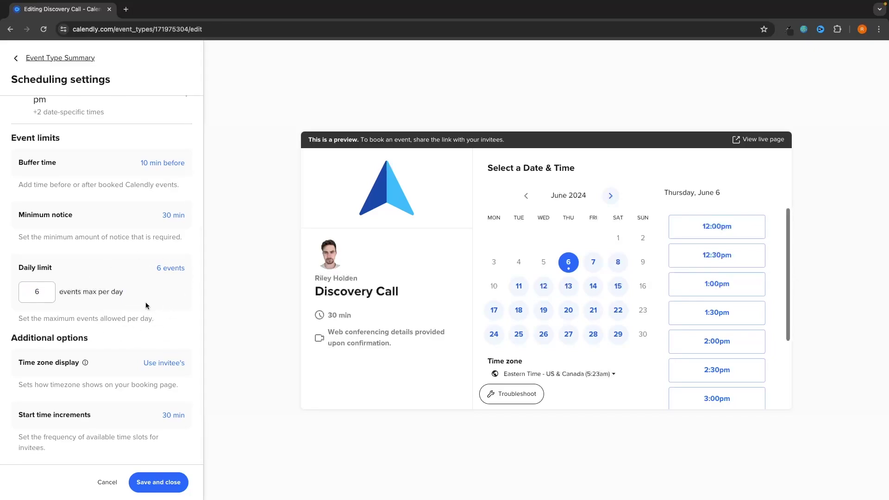
click(160, 483)
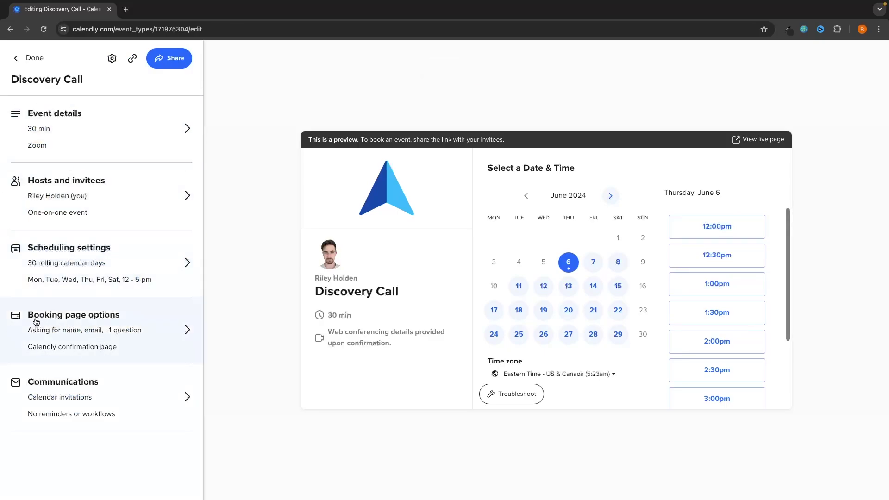
In the booking page options, remove the hyphen from the event link so it reads discoverycall
click(111, 316)
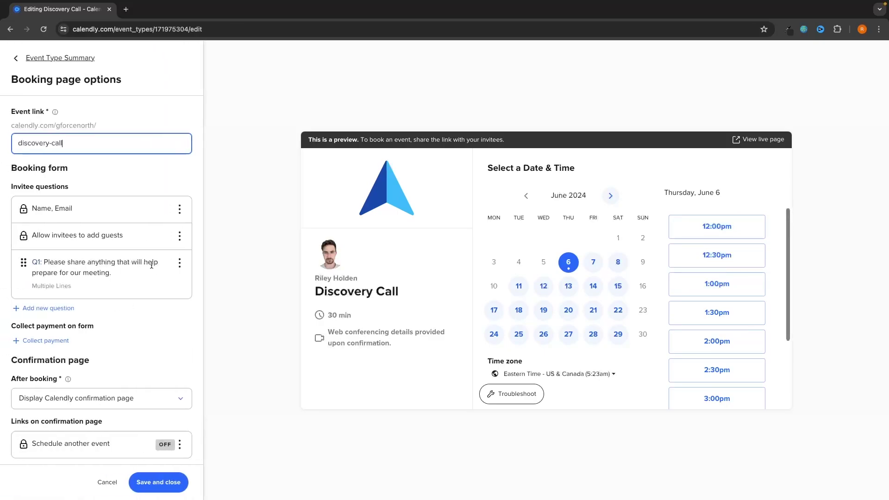
drag(10, 113, 92, 126)
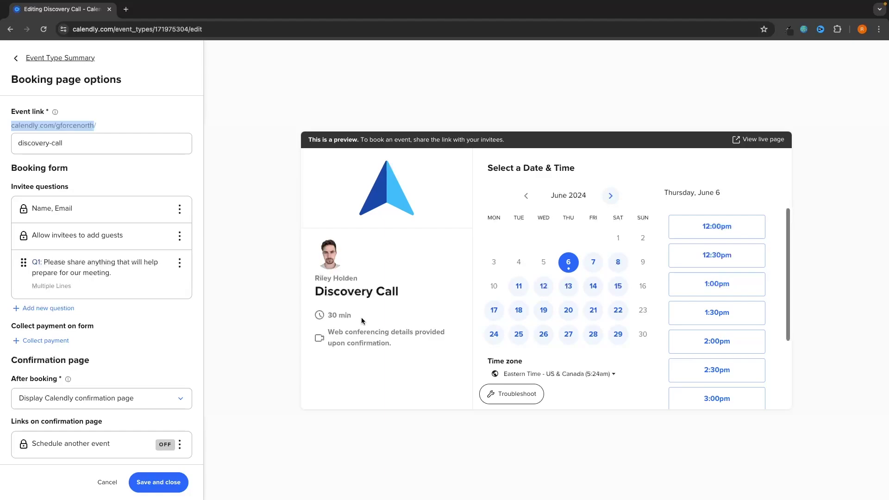
click(68, 124)
click(106, 125)
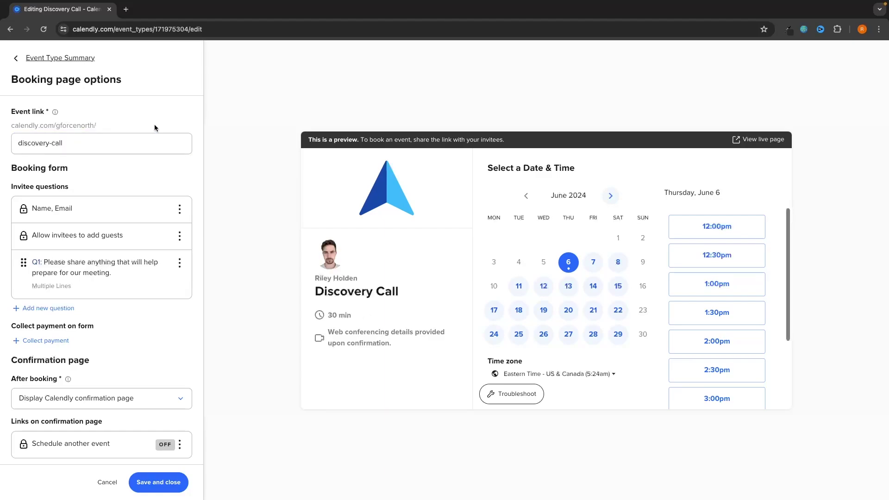
drag(10, 128, 107, 128)
click(124, 124)
click(54, 144)
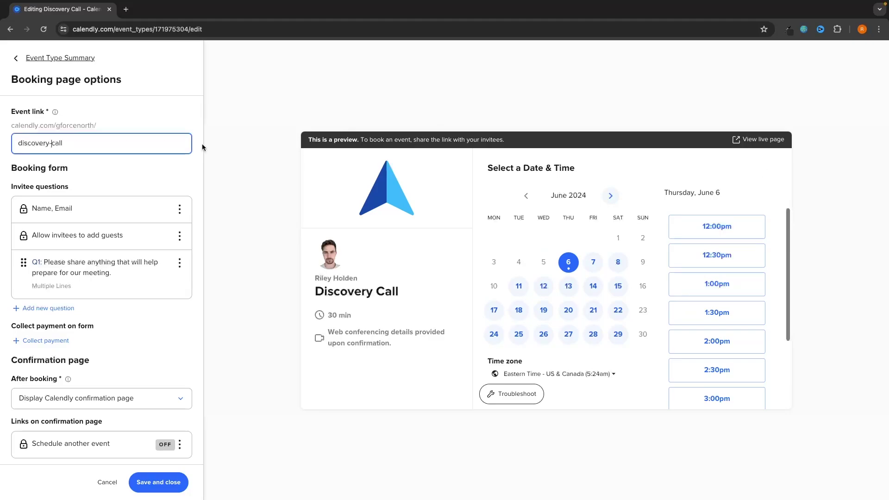
key(BackSpace)
click(162, 93)
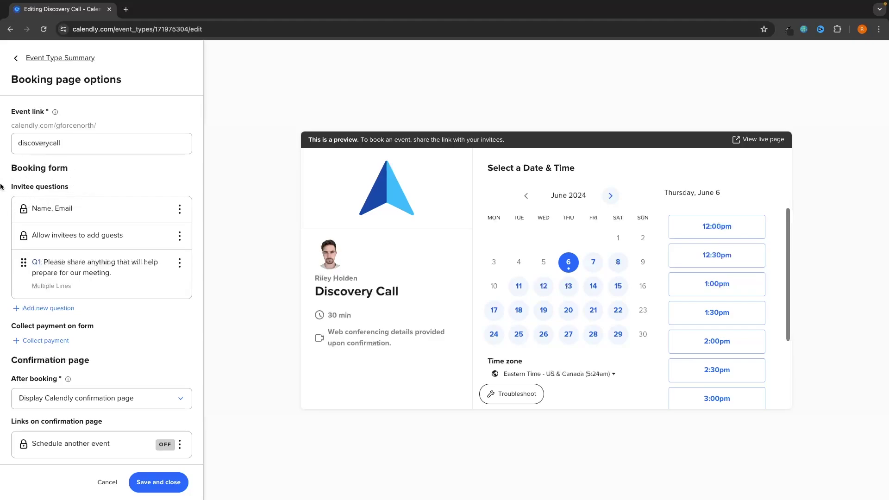
Examine the name input choices of the Name, Email invitee question and close it without changes
drag(33, 207, 91, 210)
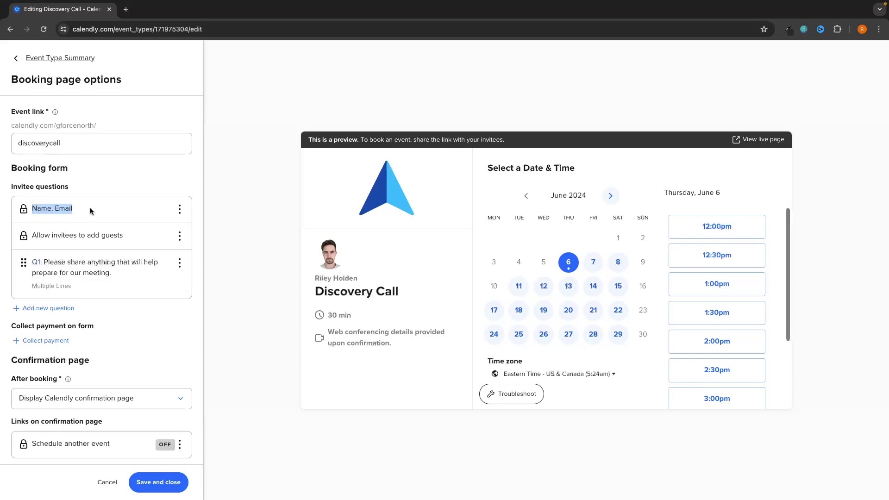
click(179, 209)
click(167, 227)
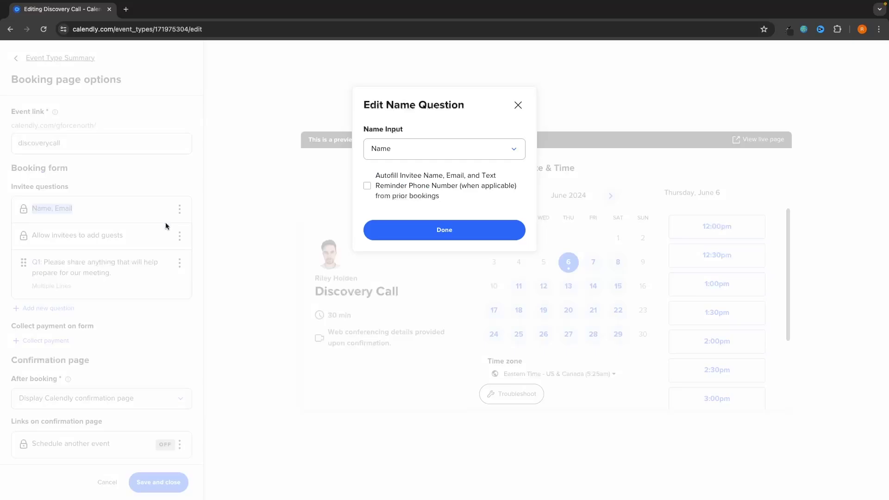
click(395, 148)
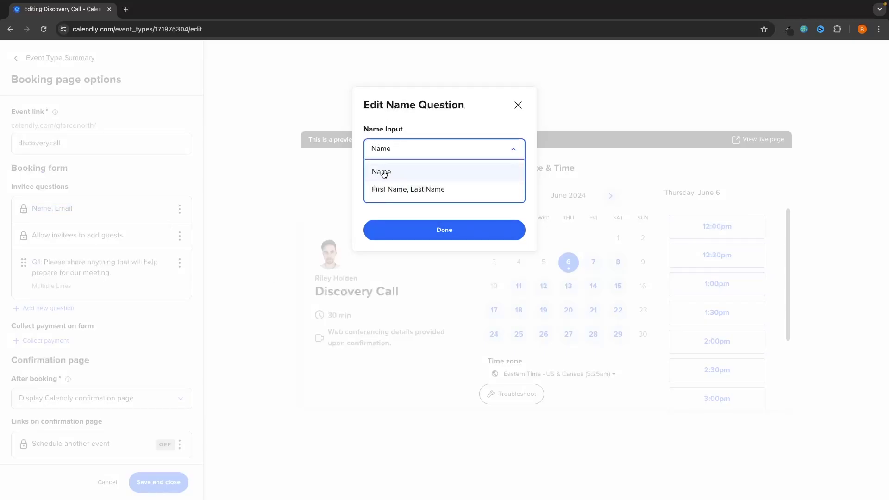
click(428, 120)
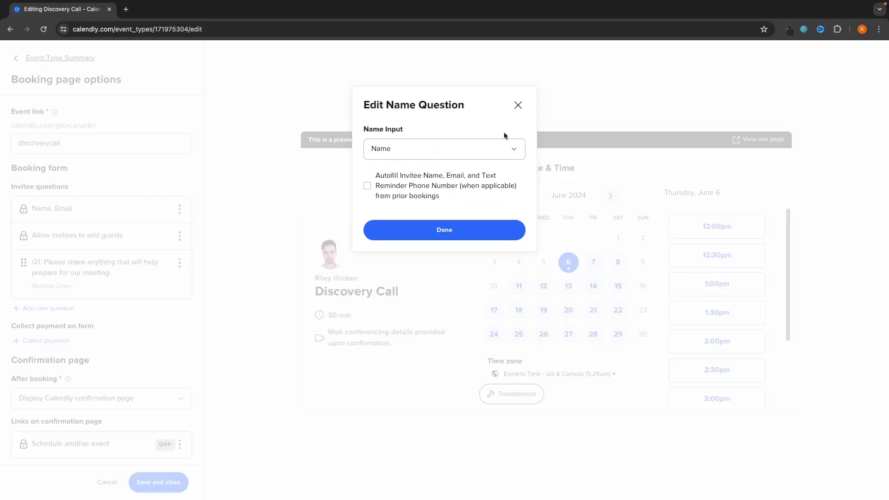
click(517, 106)
Switch the option that allows invitees to add guests off and back on
drag(37, 235, 132, 233)
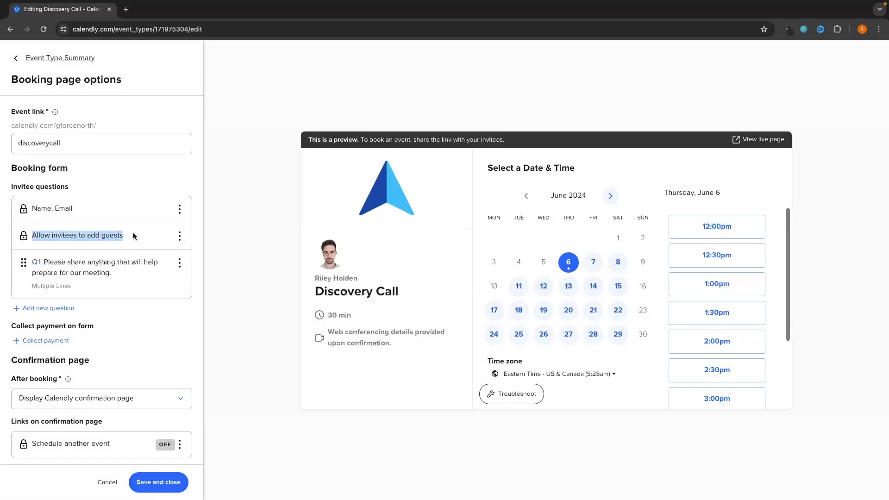
click(134, 232)
click(180, 236)
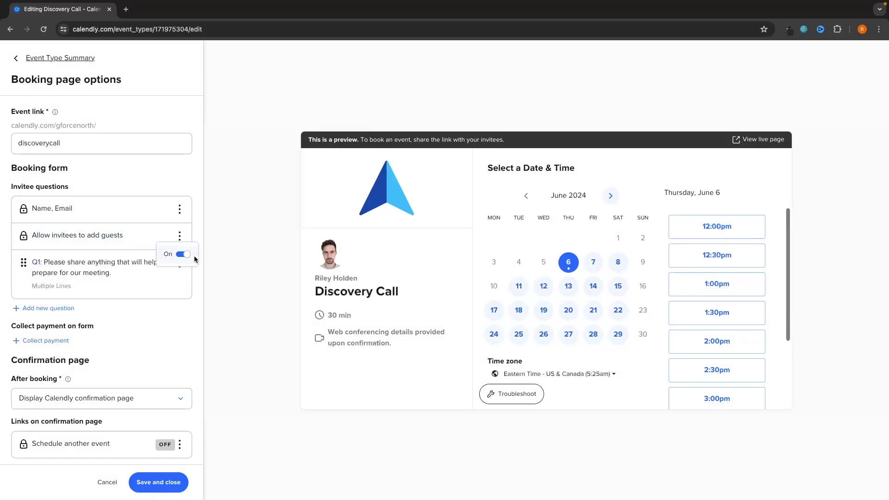
click(184, 253)
click(180, 237)
click(178, 253)
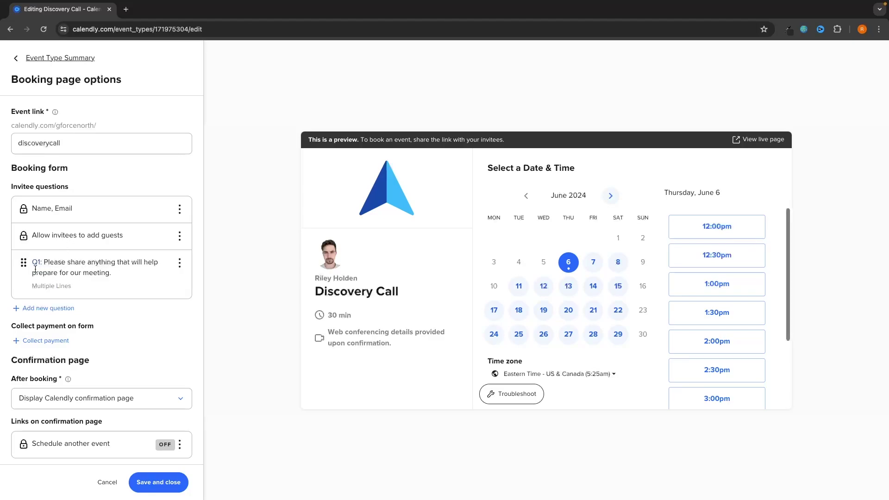
Switch the invitee question about sharing anything that will help prepare for the meeting off and back on
drag(44, 262, 130, 273)
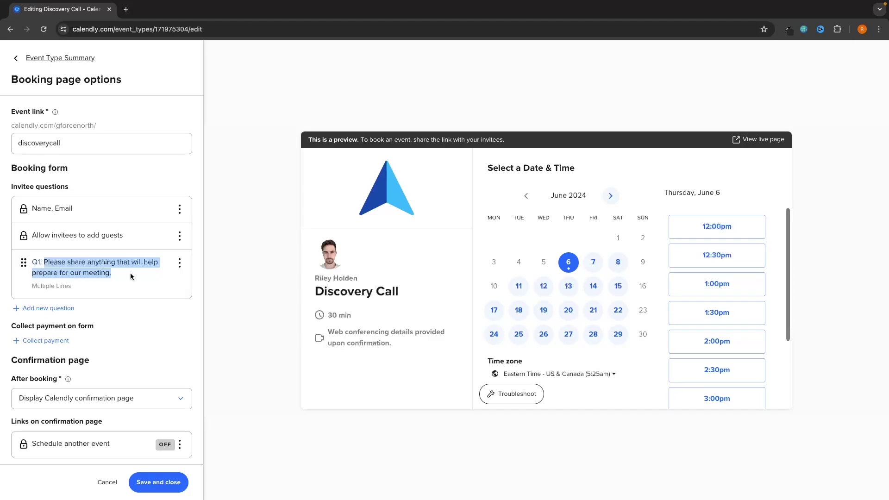
click(130, 273)
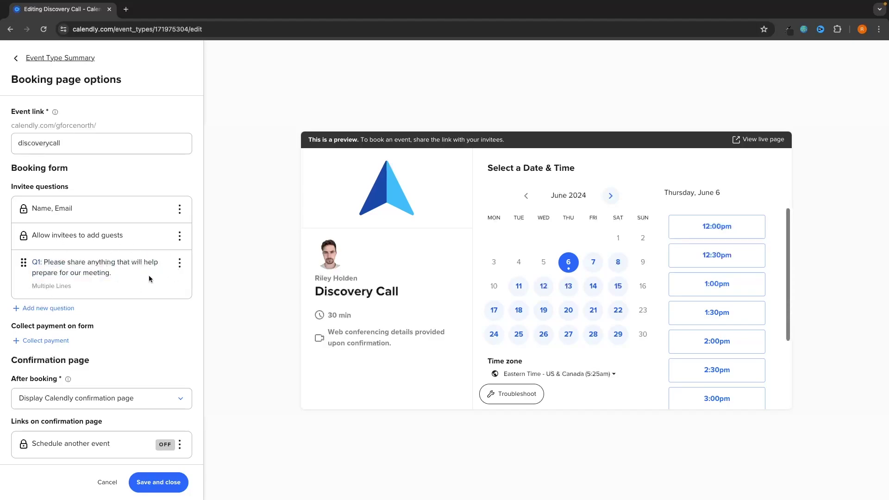
click(180, 268)
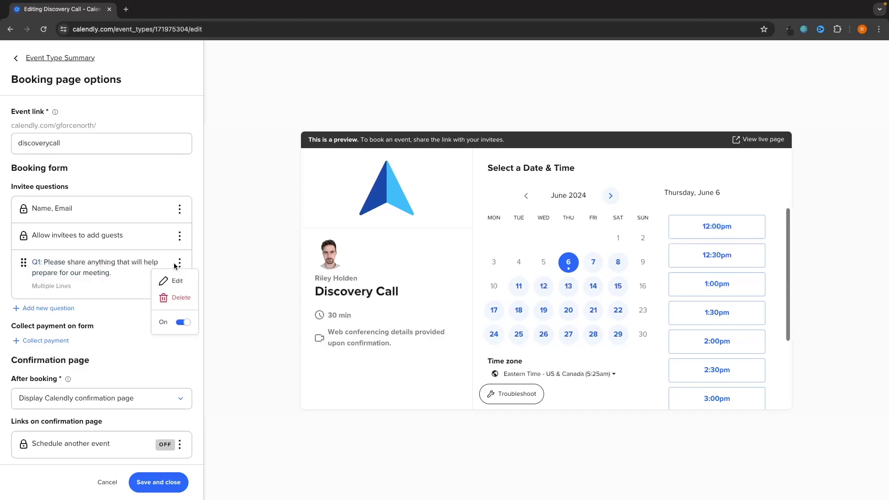
click(182, 322)
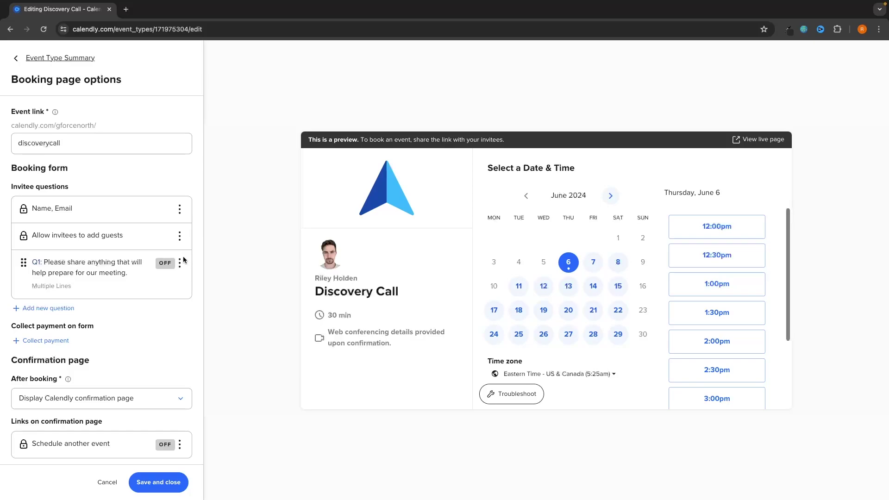
click(183, 266)
click(180, 320)
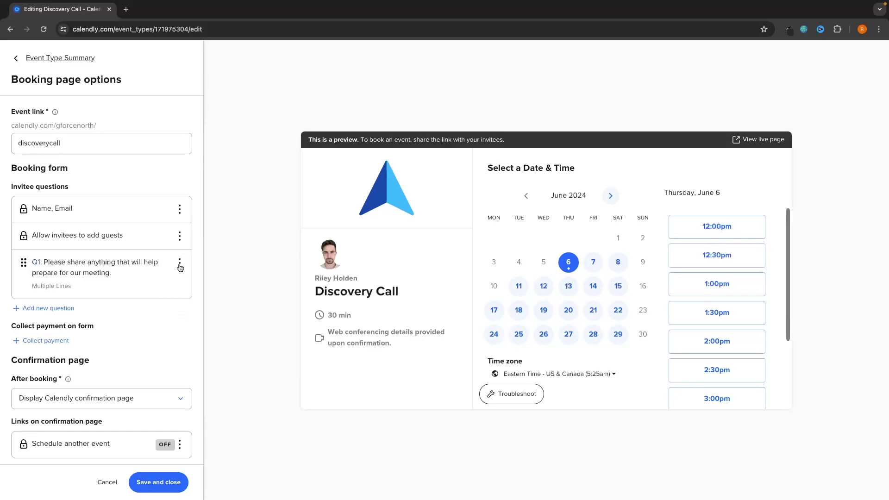
Examine the editing options of the meeting preparation question and close it without changes
click(179, 265)
click(179, 267)
click(179, 267)
click(178, 281)
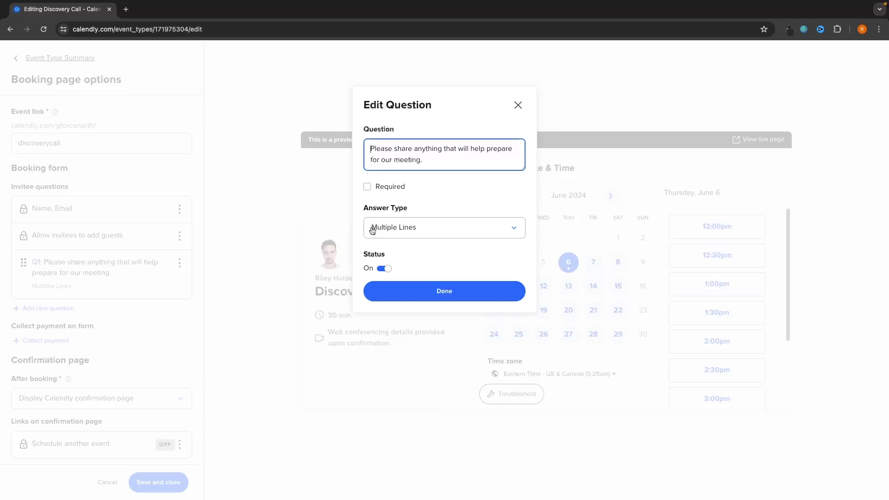
click(517, 107)
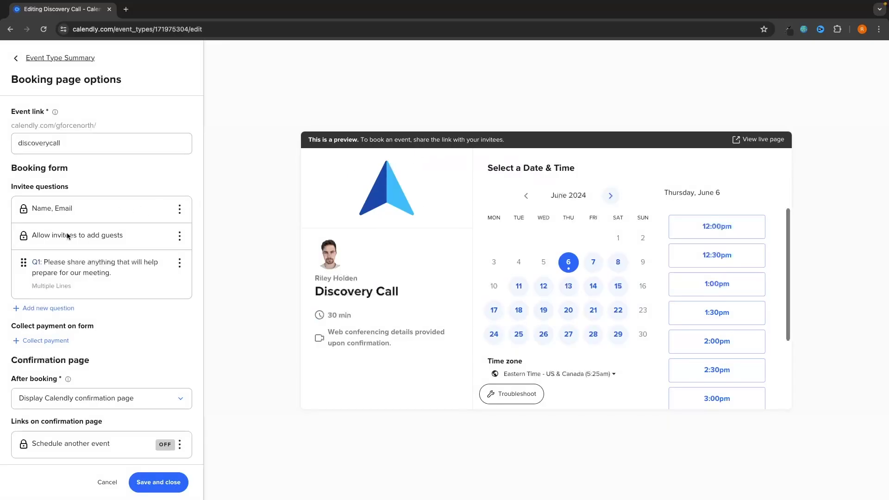
Add a required invitee question "How much can you realistically invest in a service like this?" with the One Line answer type
click(45, 308)
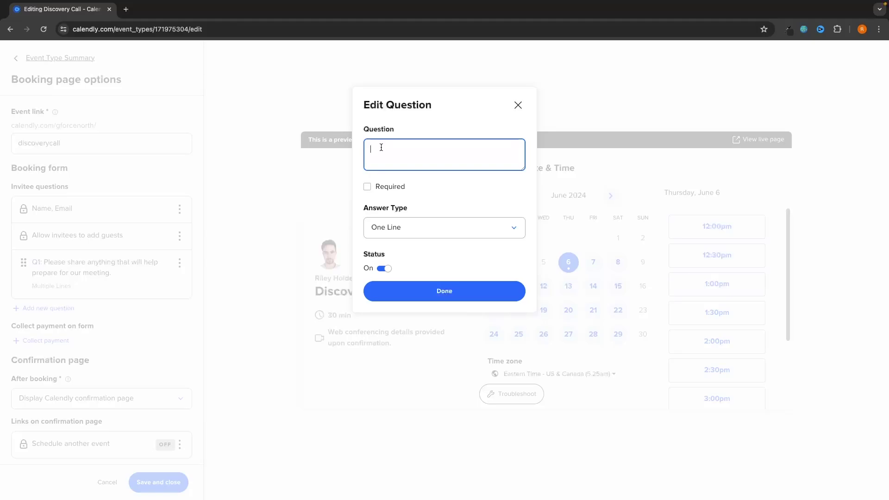
text(How much can you realistically invest in a service like this)
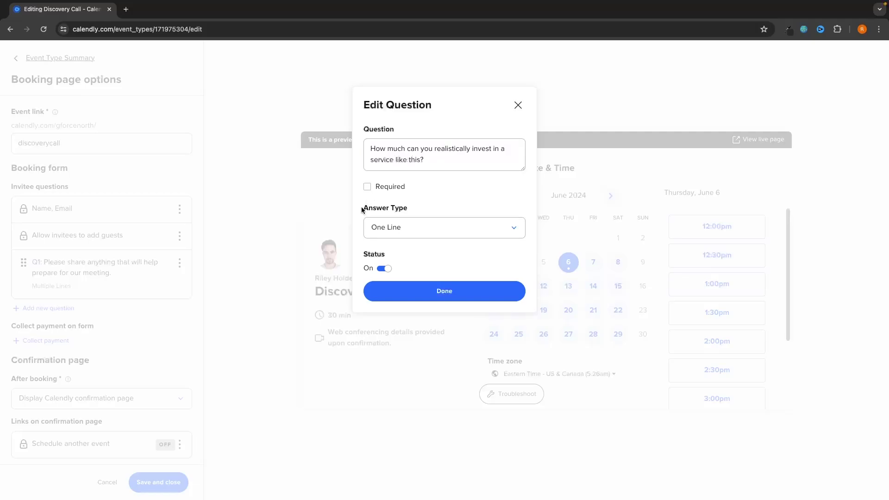
drag(361, 206, 423, 206)
click(413, 227)
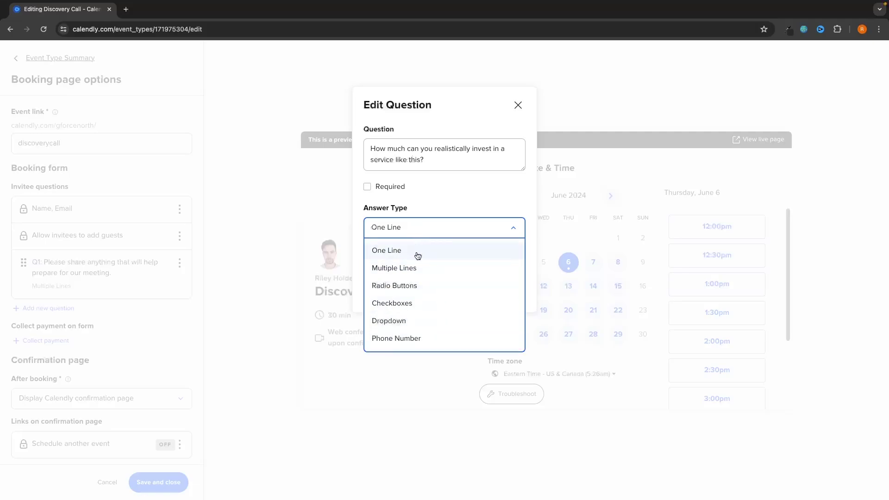
click(391, 251)
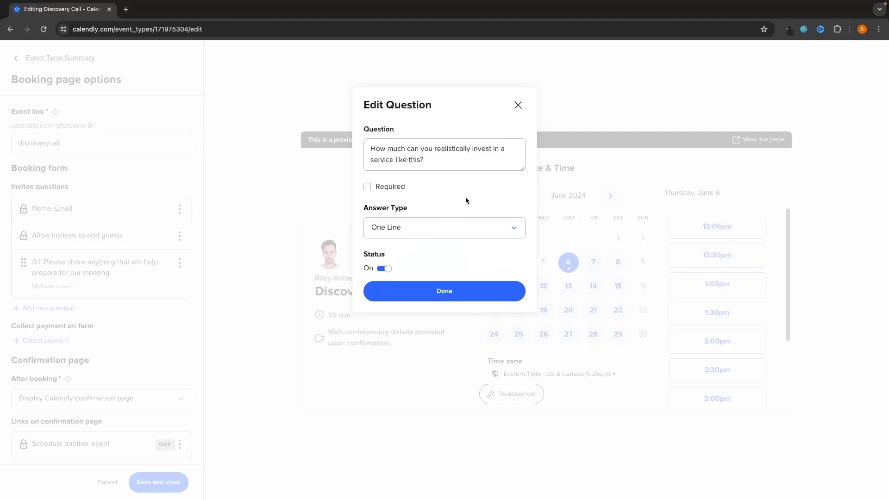
click(376, 188)
click(445, 296)
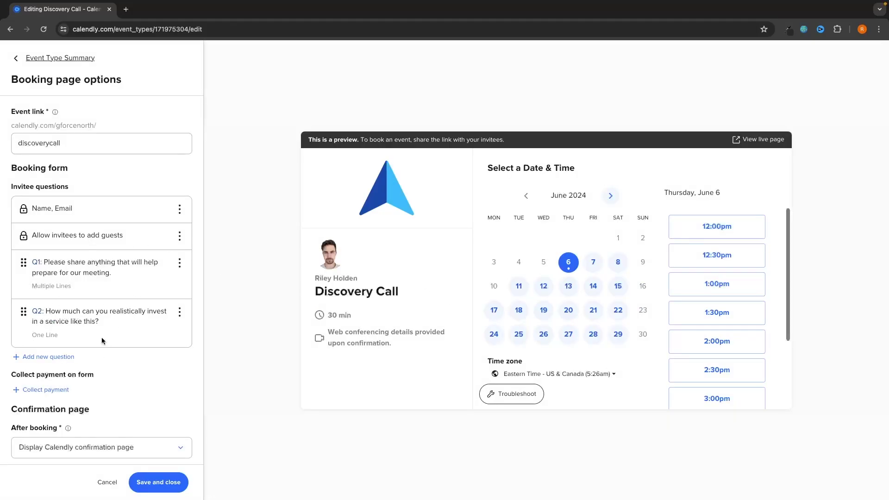
Add a required invitee question "What is your phone number?" with the Phone Number answer type
click(46, 357)
text(WHA)
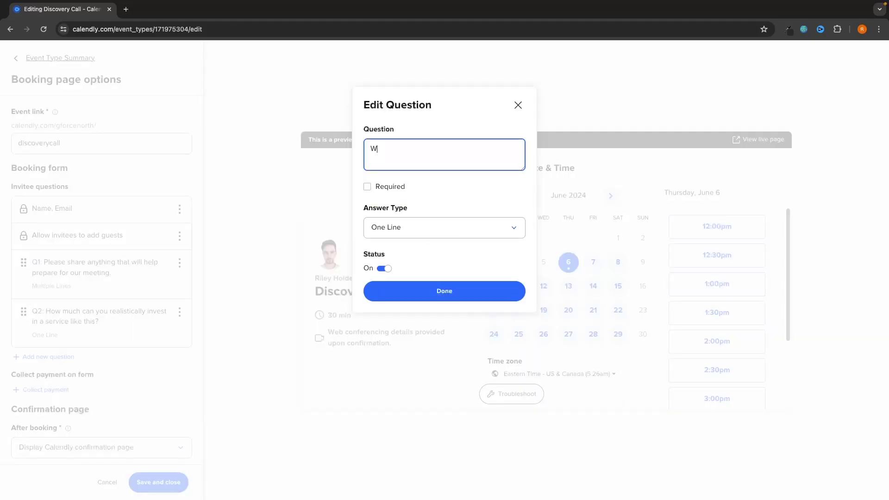
key(BackSpace)
key(BackSpace)
key(Caps_Lock)
text(hat is yout phone number)
click(368, 190)
click(398, 226)
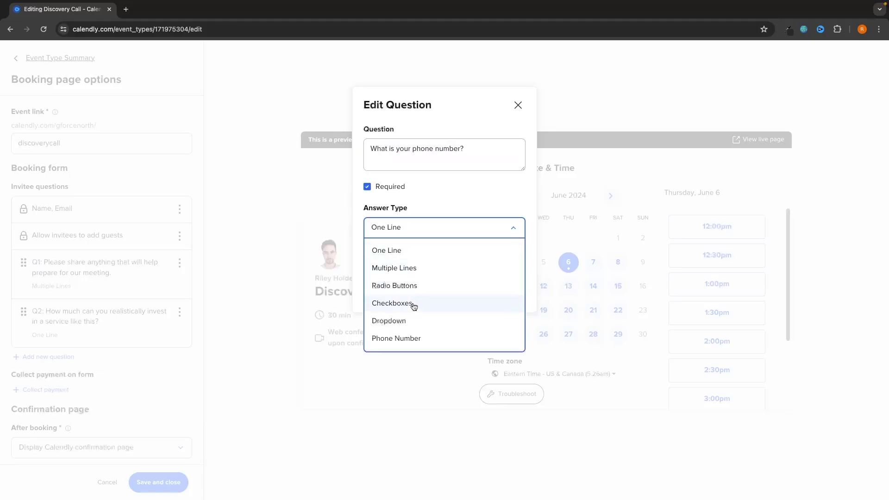
click(401, 338)
click(415, 292)
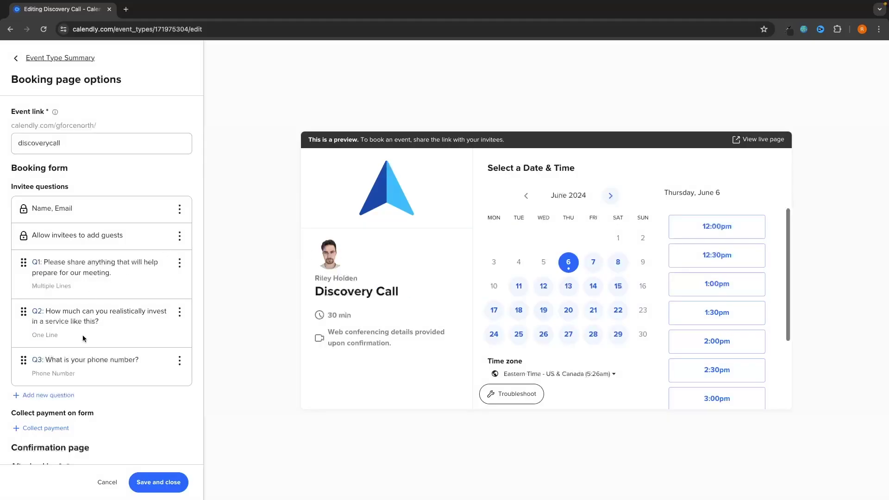
Try to set up payment collection on the booking form through the integrations page, and cancel before leaving with unsaved changes
scroll(148, 357, down, 1)
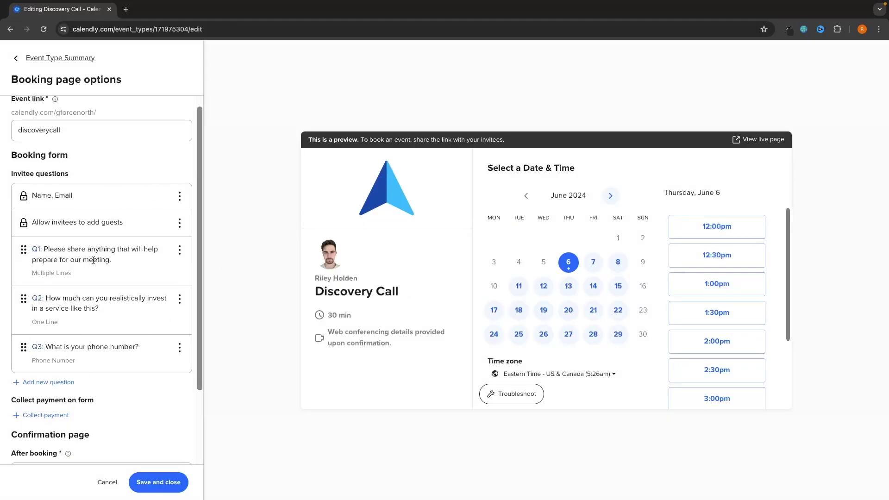
scroll(170, 302, down, 2)
drag(6, 309, 95, 303)
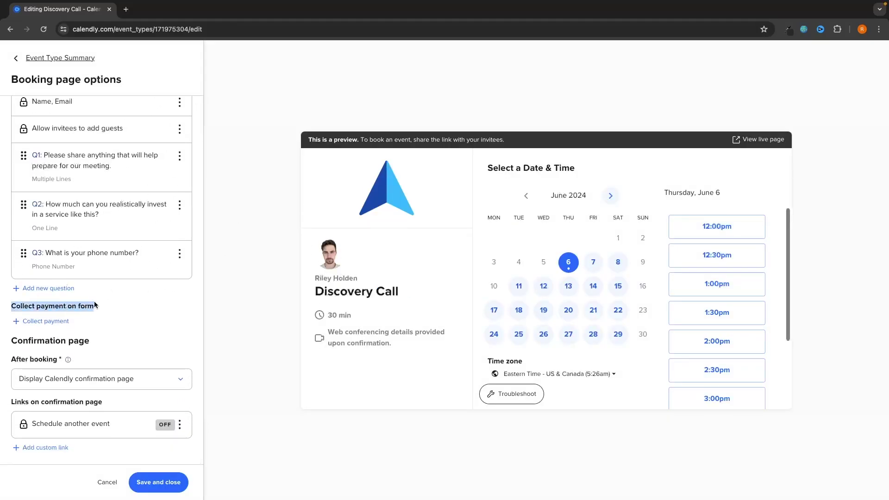
click(104, 304)
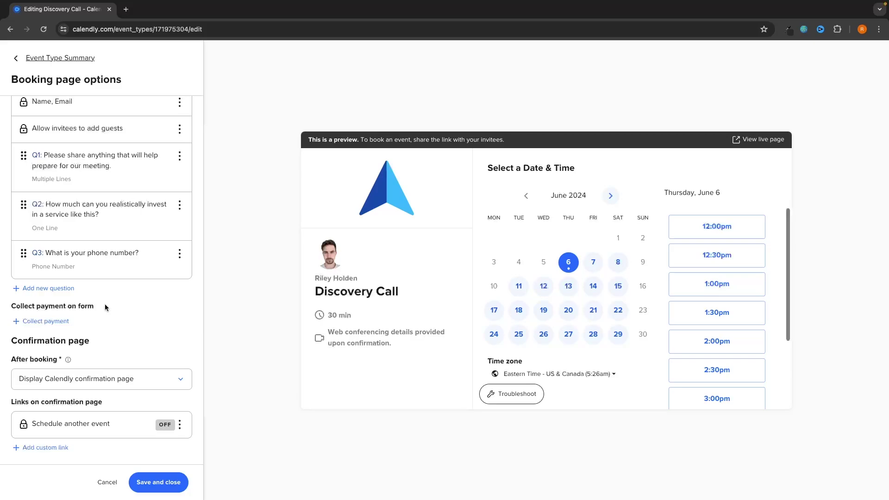
click(28, 324)
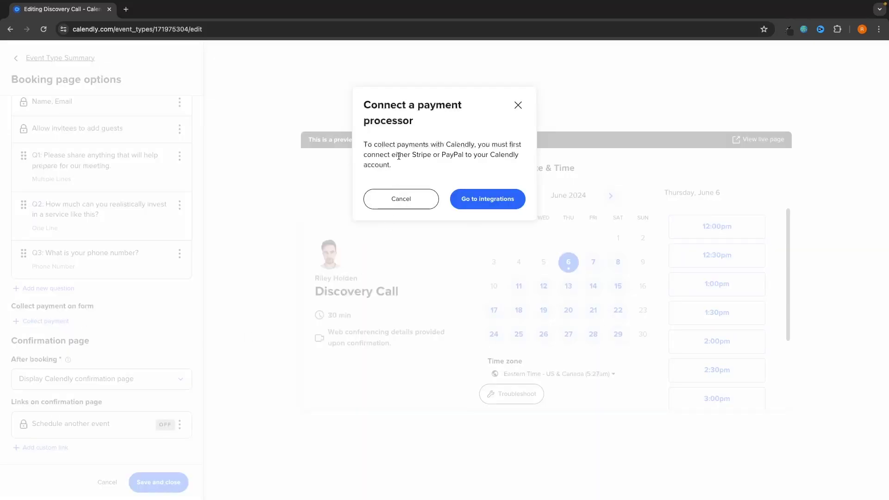
drag(413, 155, 464, 156)
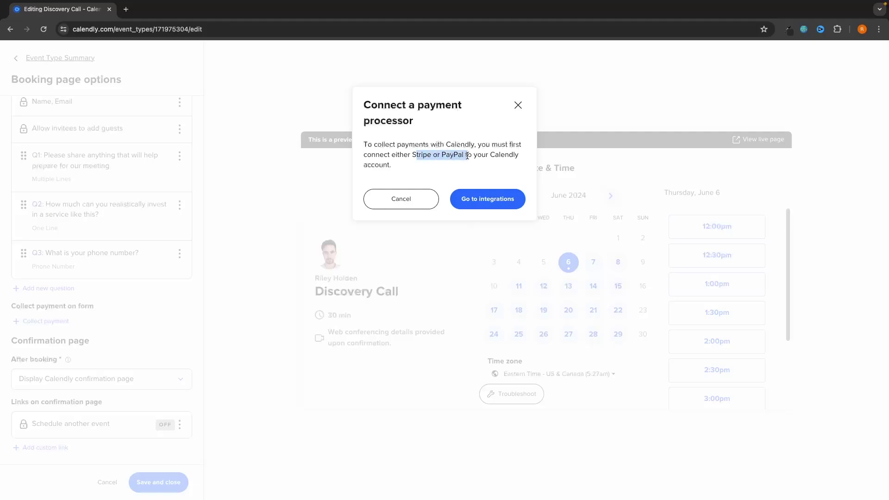
click(453, 138)
click(518, 202)
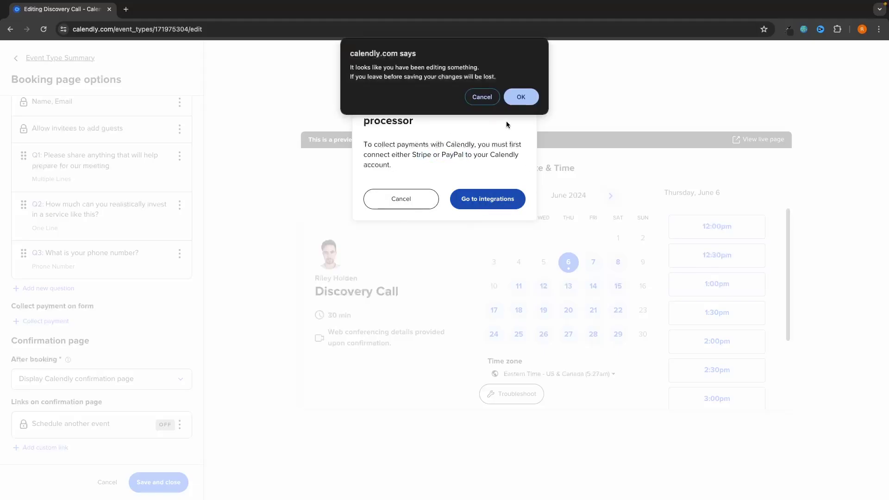
click(492, 98)
click(419, 198)
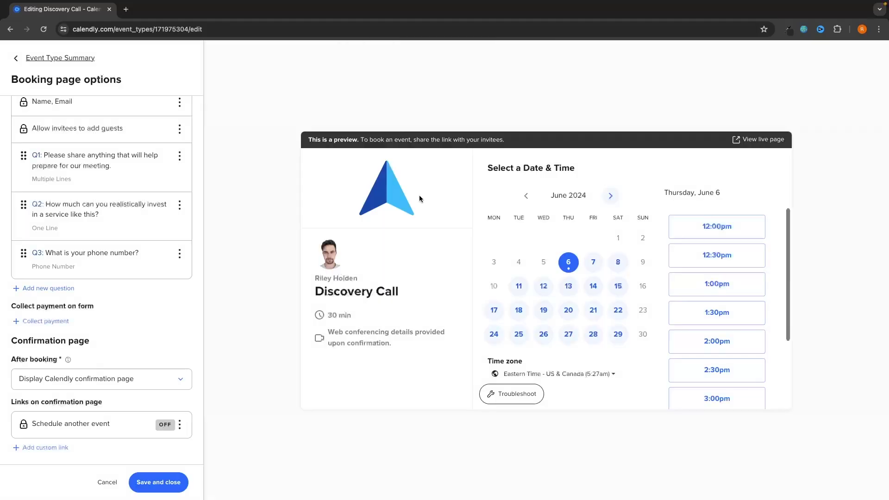
Save the booking page options, then reopen them and go to the payment integrations from the payment collection setting
click(163, 480)
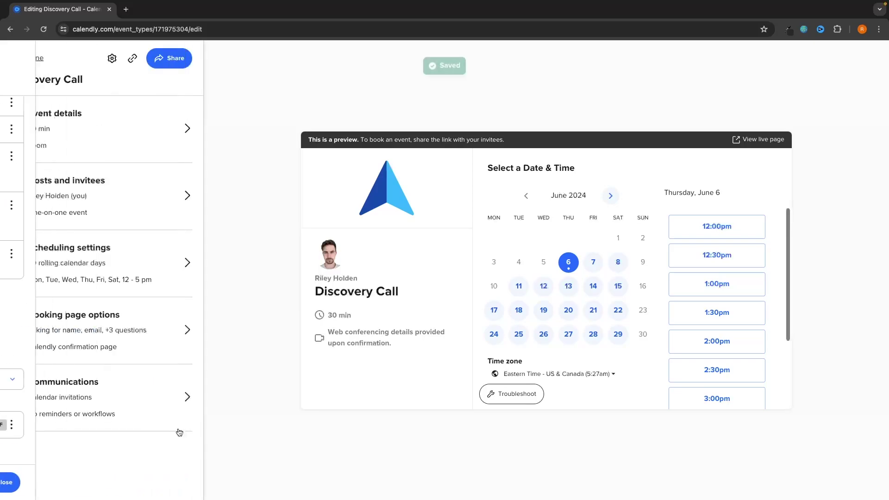
click(159, 306)
scroll(98, 410, down, 4)
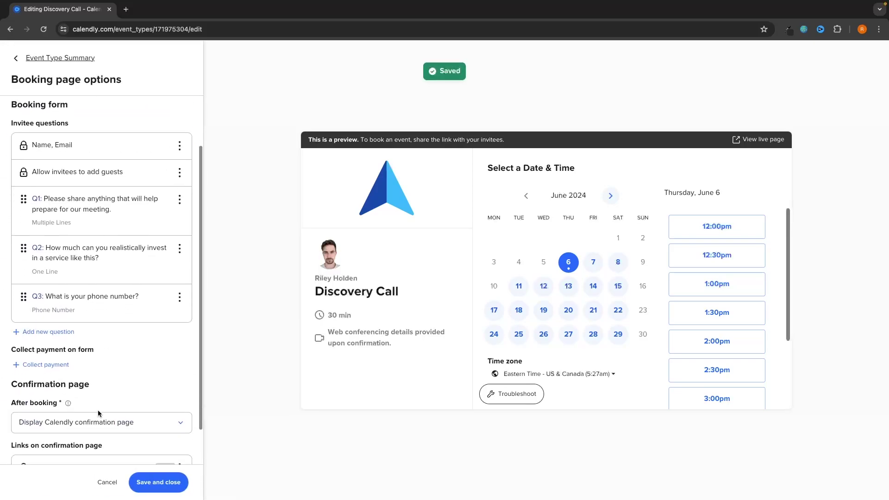
click(49, 345)
click(481, 204)
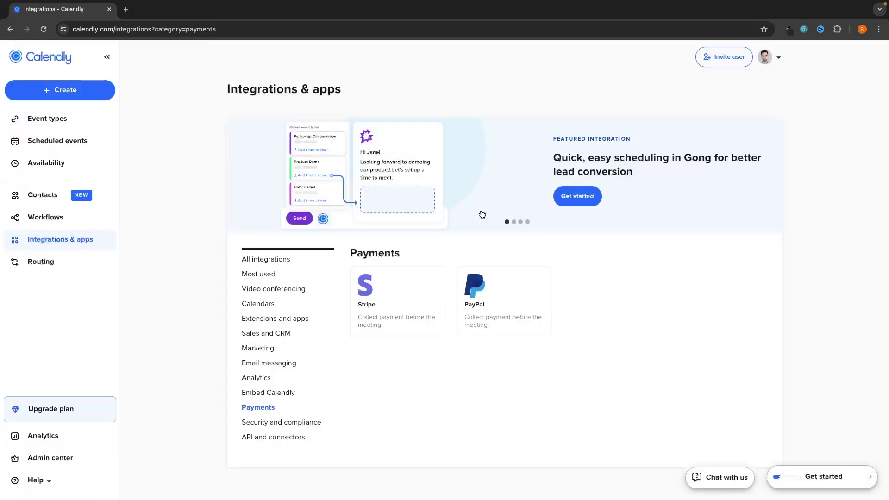
Examine the Stripe and PayPal integration pages and return to the Discovery Call event editor
click(396, 259)
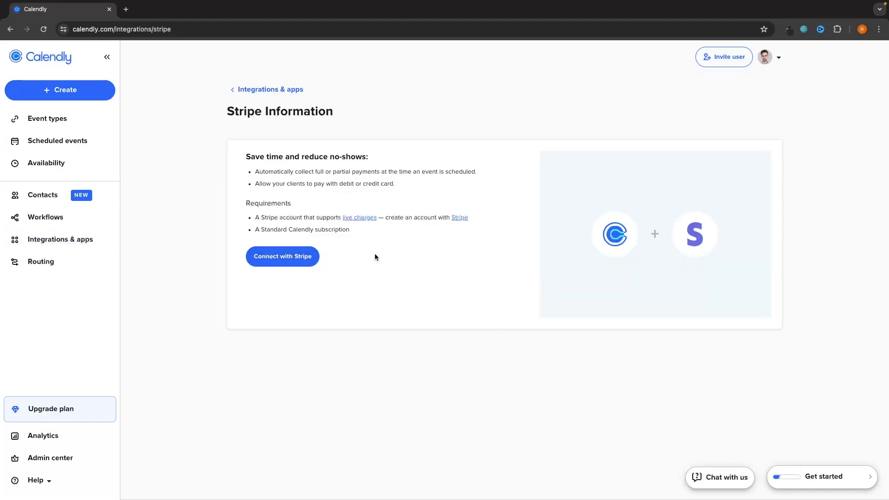
scroll(375, 256, left, 5)
click(500, 267)
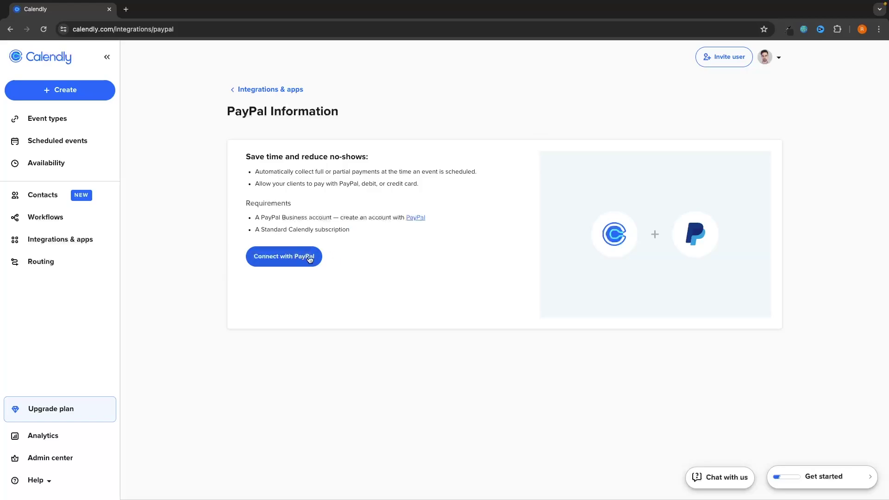
scroll(437, 273, left, 5)
scroll(436, 273, left, 5)
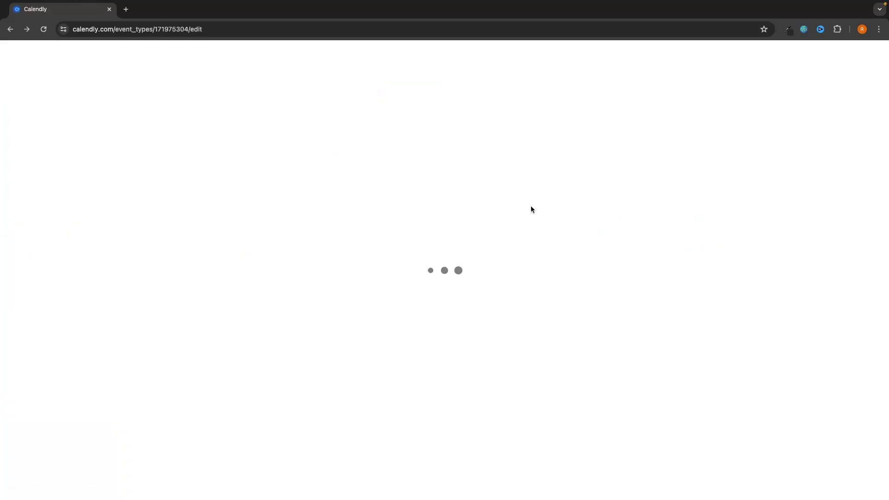
In the booking page options, set the after-booking action to Redirect to an external site
click(124, 326)
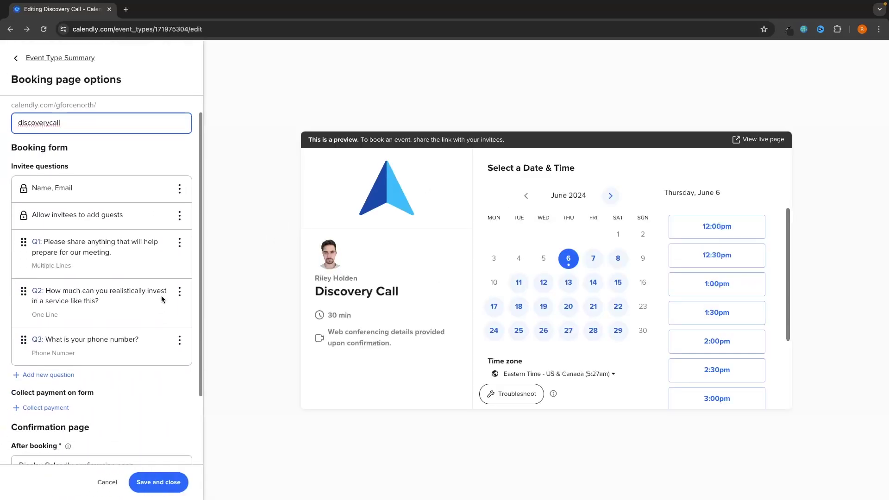
scroll(161, 295, down, 3)
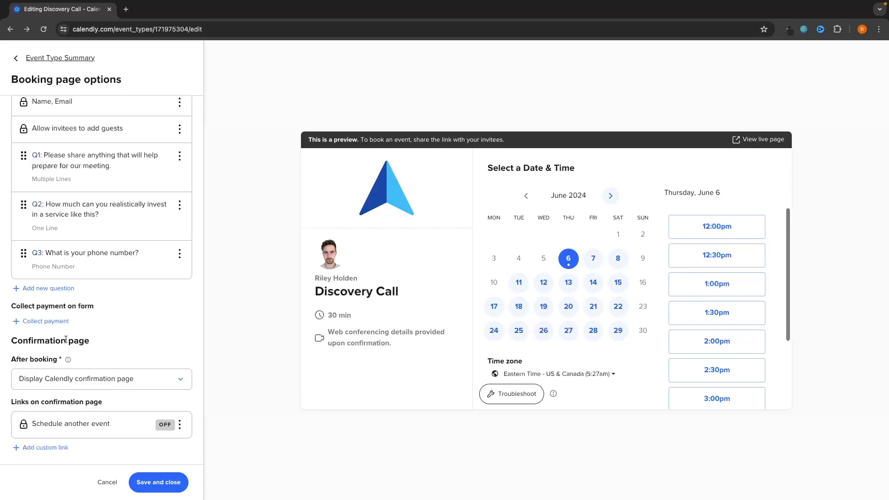
drag(18, 341, 92, 340)
click(91, 340)
click(123, 385)
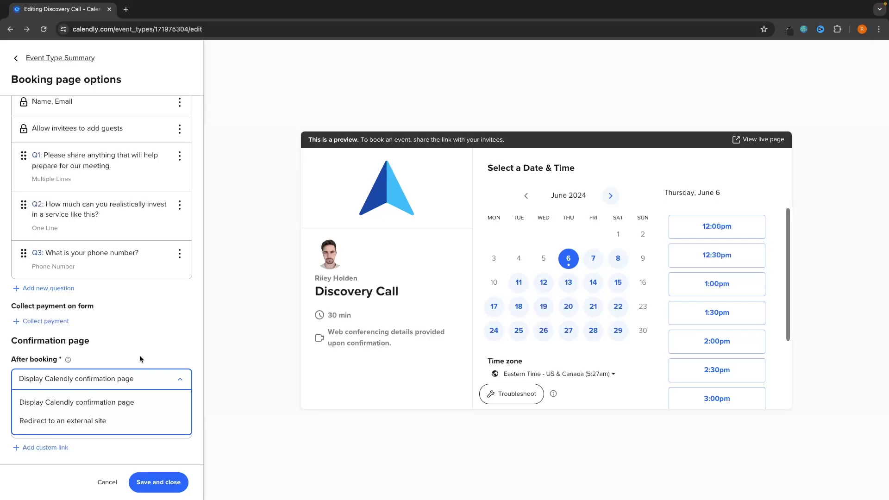
click(86, 423)
scroll(113, 397, down, 1)
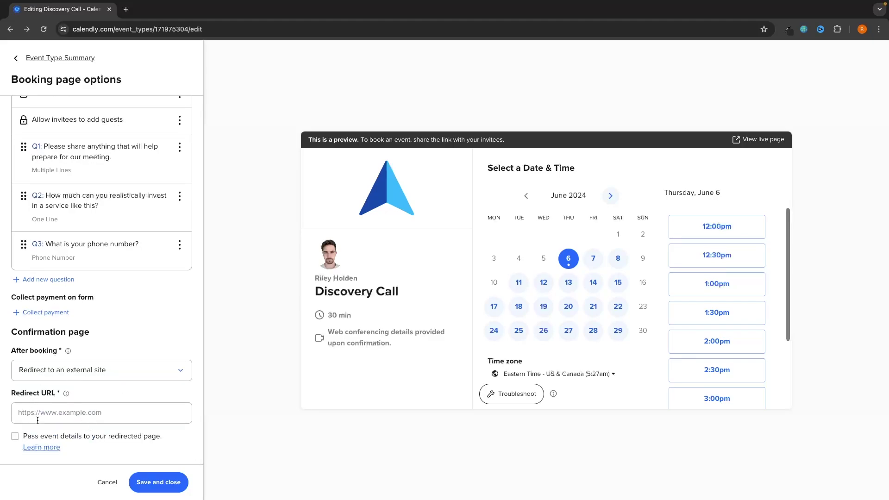
Set the after-booking action to Display Calendly confirmation page and save the booking page options
click(107, 374)
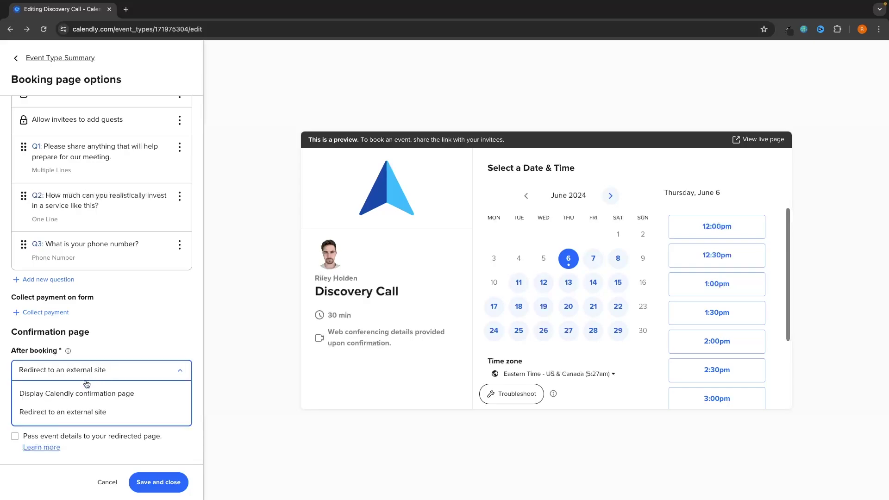
click(77, 391)
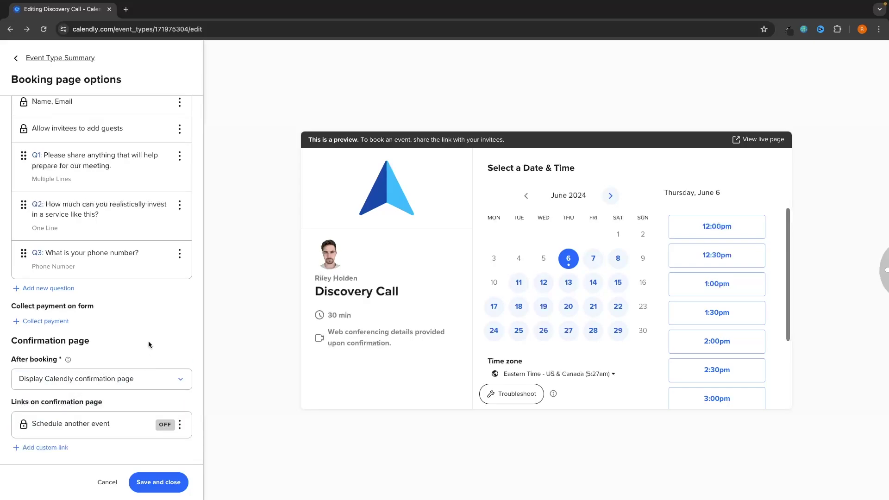
click(176, 482)
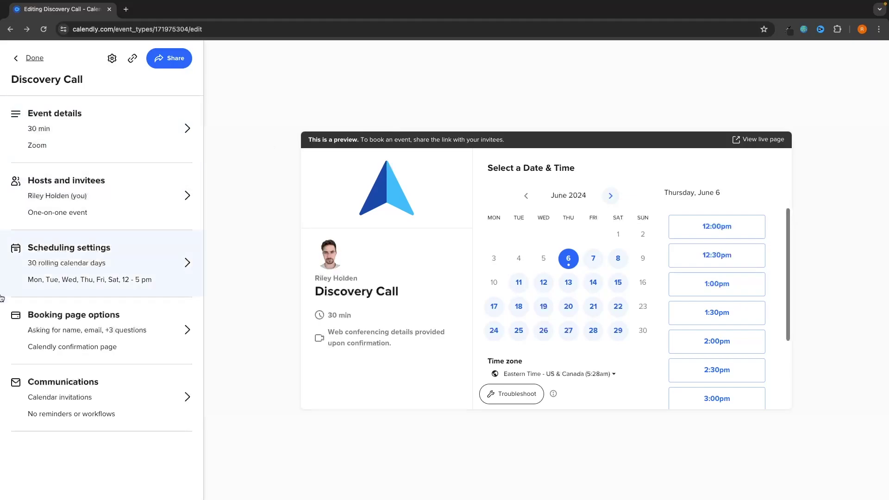
Open the Discovery Call's communications settings and turn on email reminders
click(91, 383)
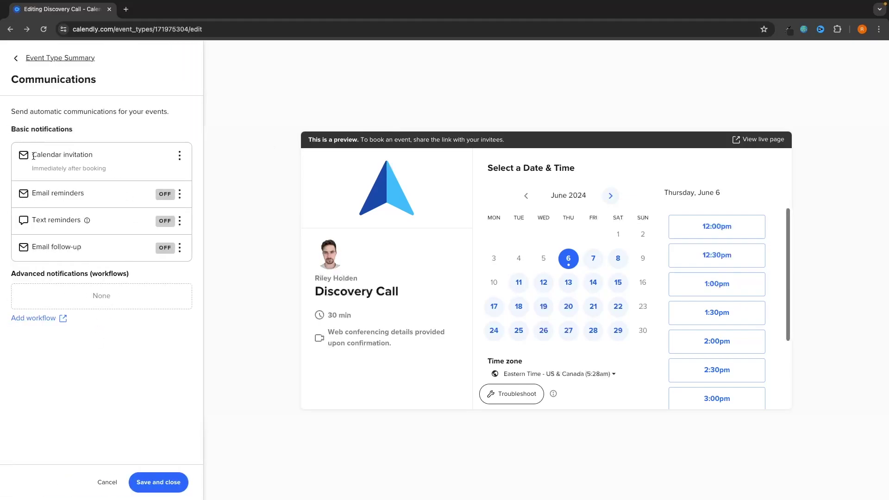
drag(31, 155, 95, 155)
click(94, 152)
click(181, 194)
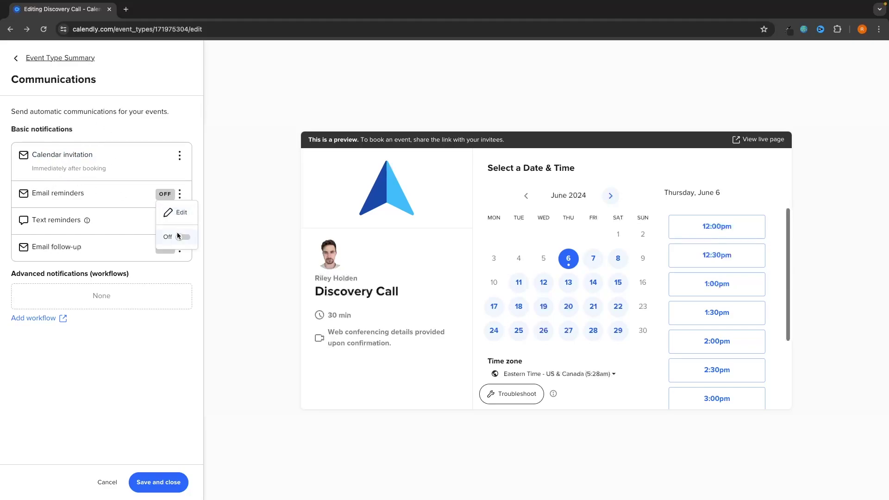
click(176, 234)
click(180, 194)
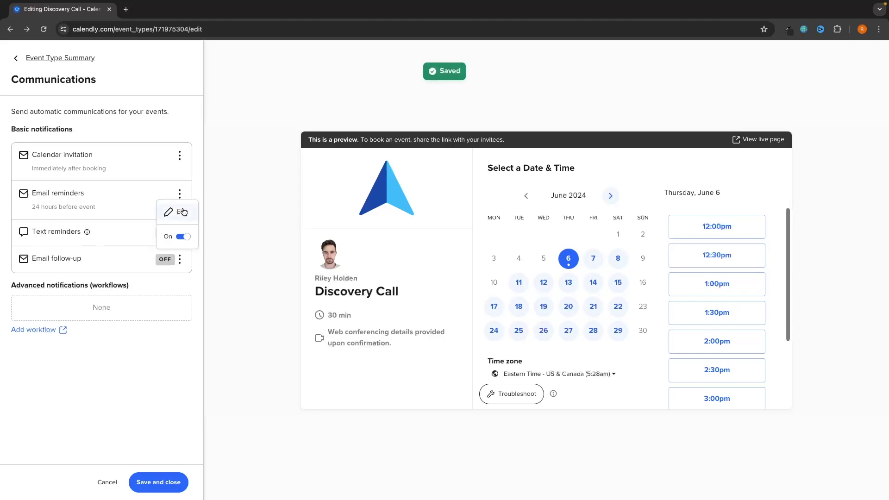
Open the email reminder for editing and examine its reply-to address options and the variables available for the subject
click(182, 209)
scroll(142, 185, down, 2)
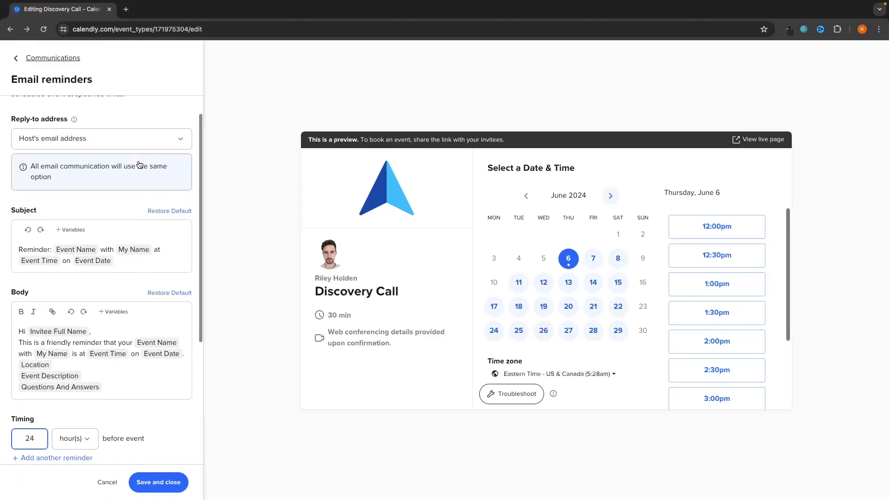
scroll(112, 249, up, 2)
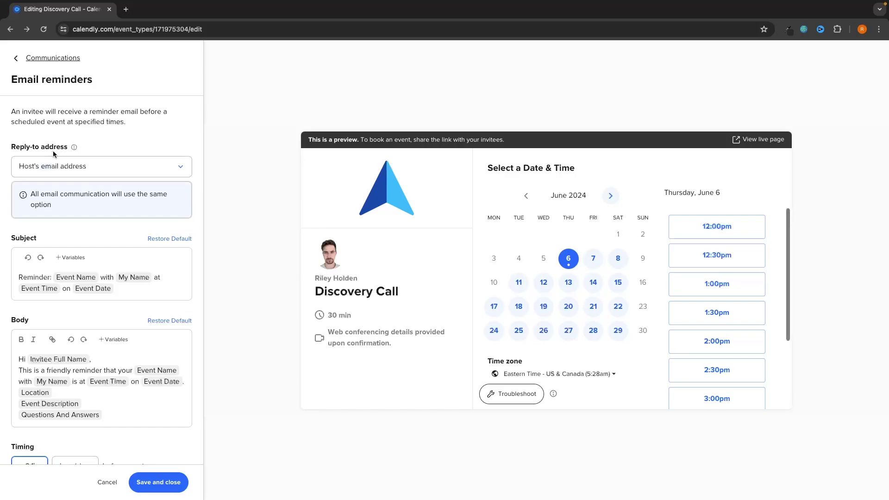
click(52, 160)
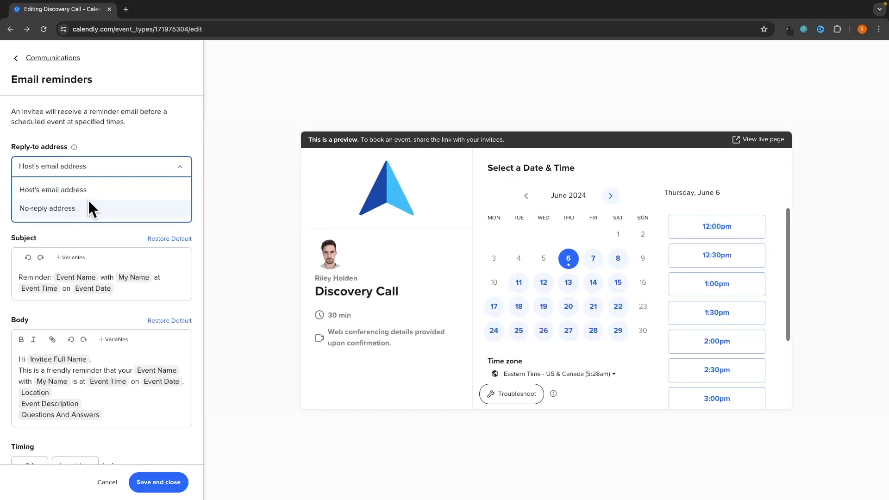
click(107, 133)
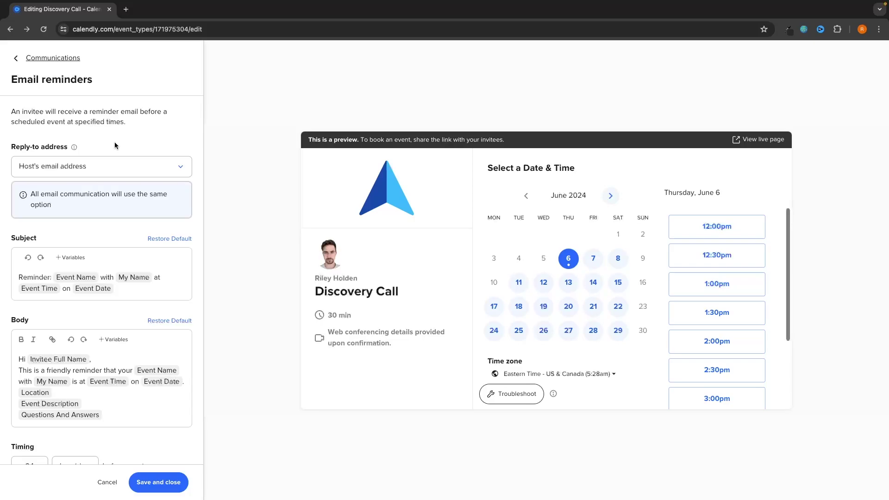
scroll(115, 144, down, 2)
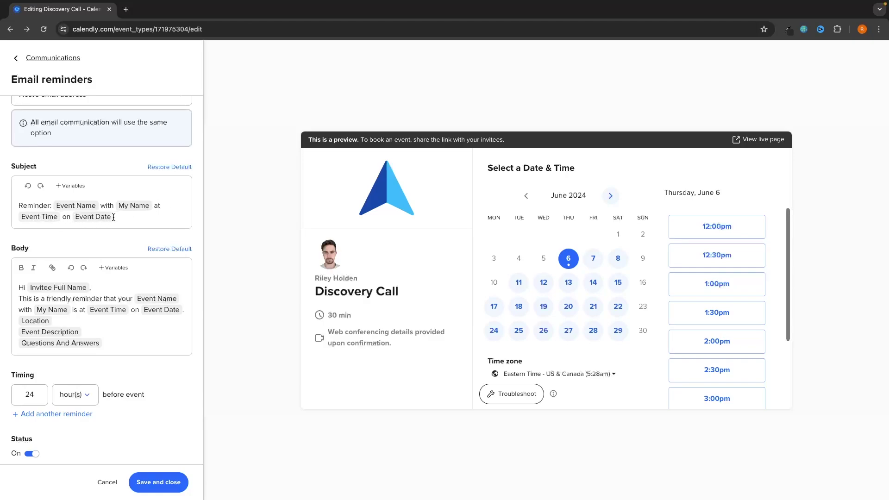
click(129, 217)
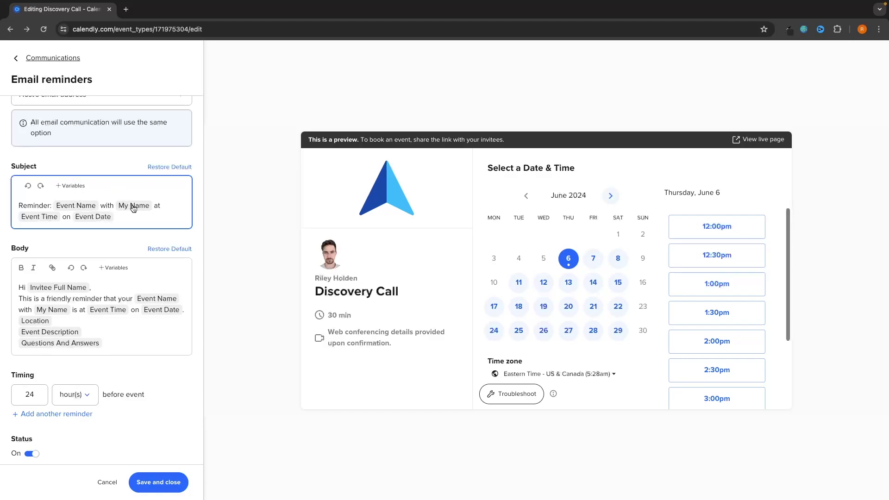
click(67, 190)
scroll(105, 278, down, 2)
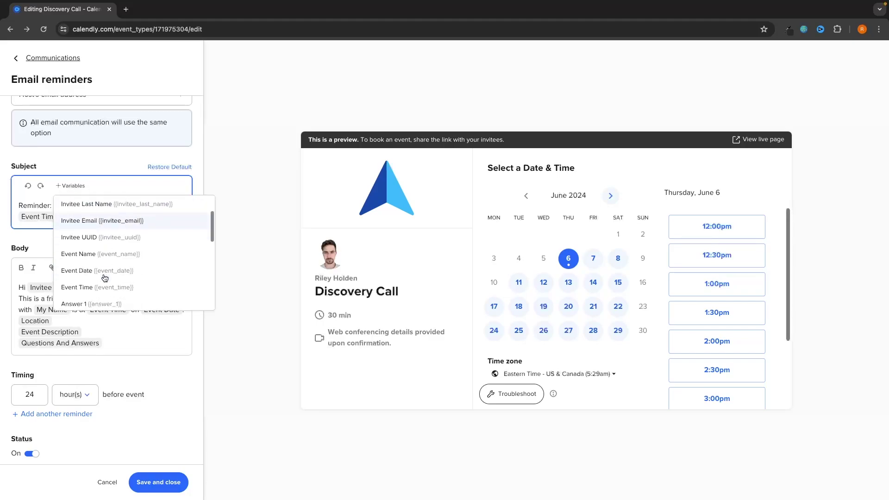
scroll(105, 278, down, 5)
click(112, 182)
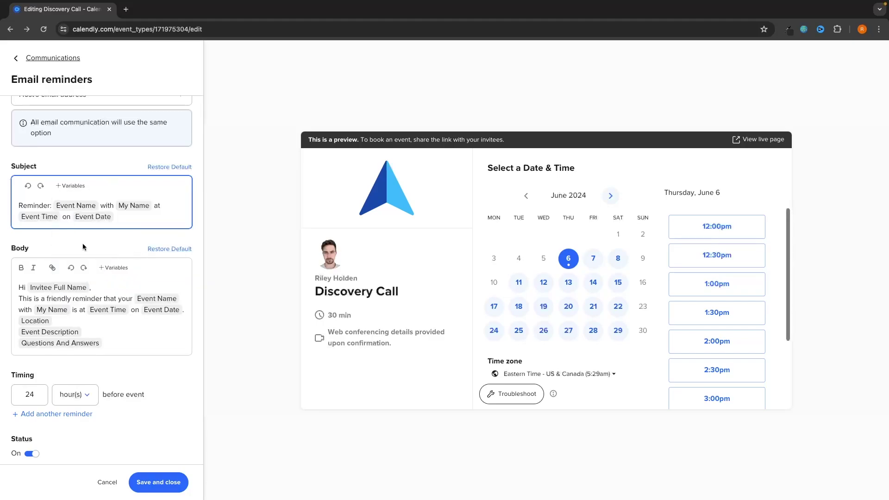
Review the email reminder's body text and the variables that can be inserted into it
drag(15, 287, 102, 286)
click(103, 286)
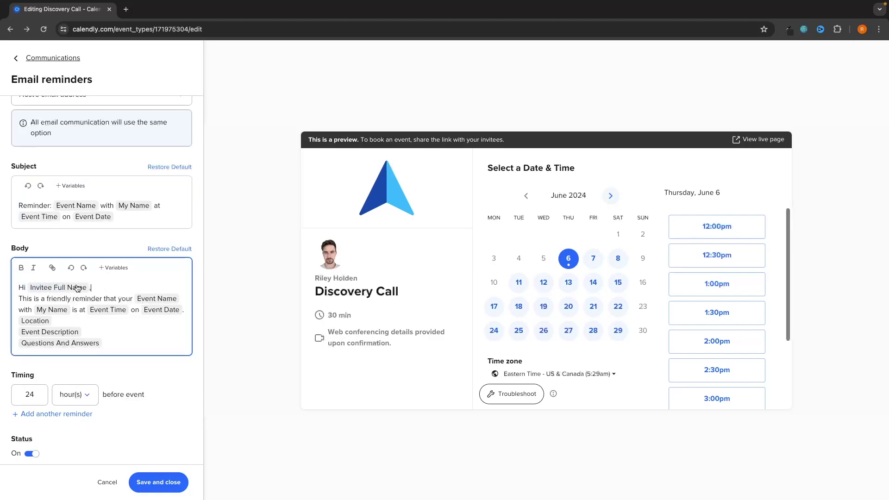
scroll(142, 345, down, 3)
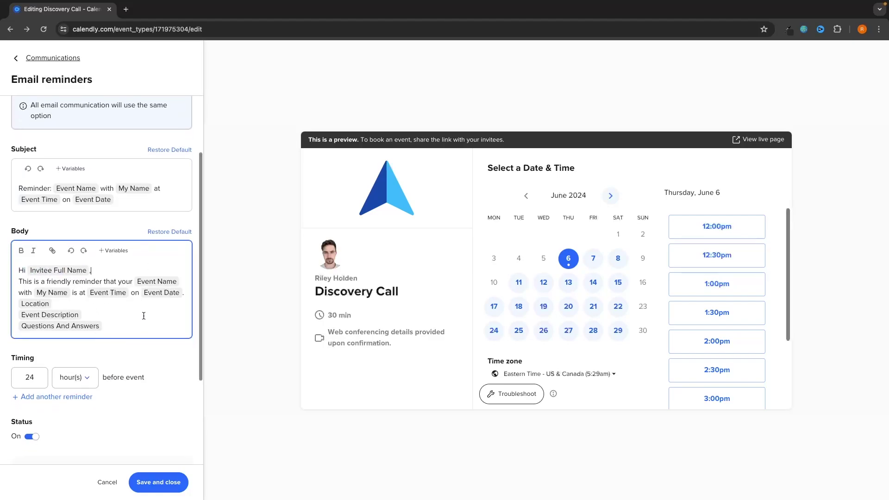
click(127, 271)
key(ctrl+a)
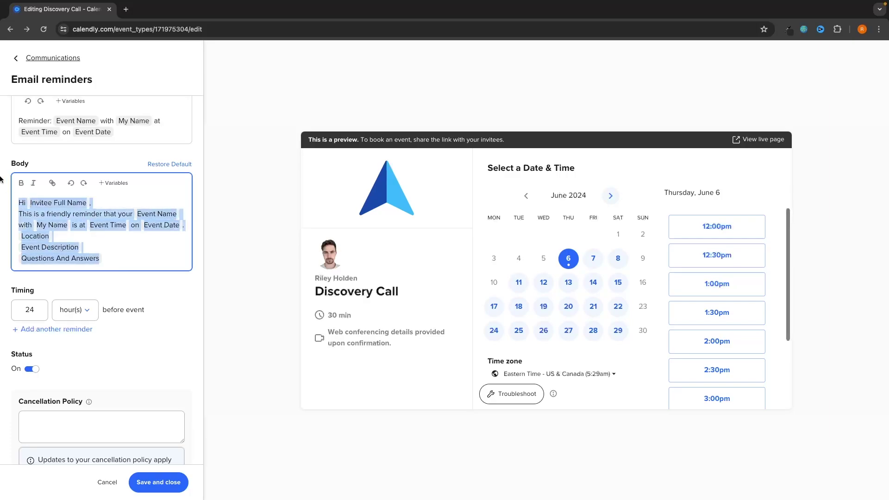
click(159, 287)
click(120, 184)
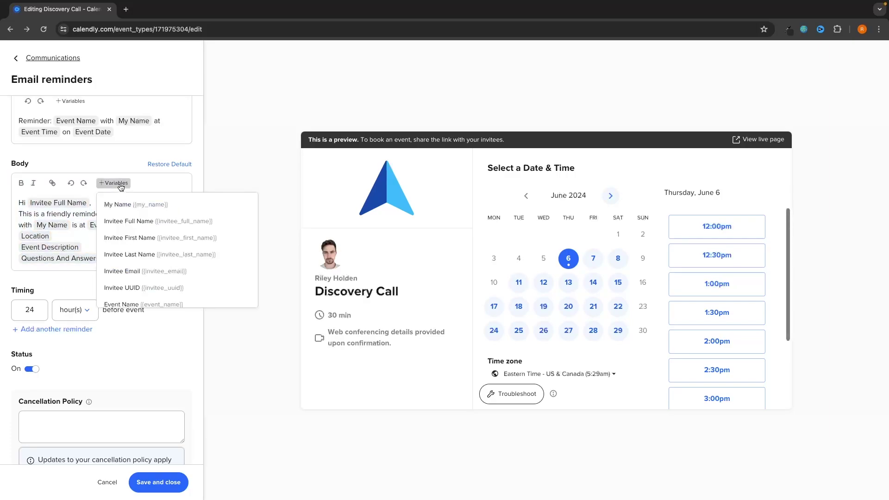
click(135, 344)
scroll(140, 289, down, 2)
scroll(140, 292, down, 1)
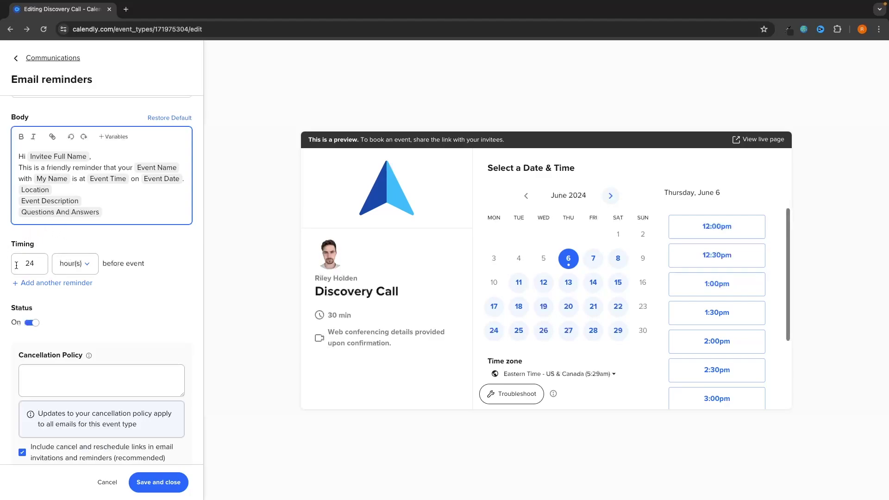
Add a second email reminder 6 hours before the event and save the email reminder settings
click(53, 283)
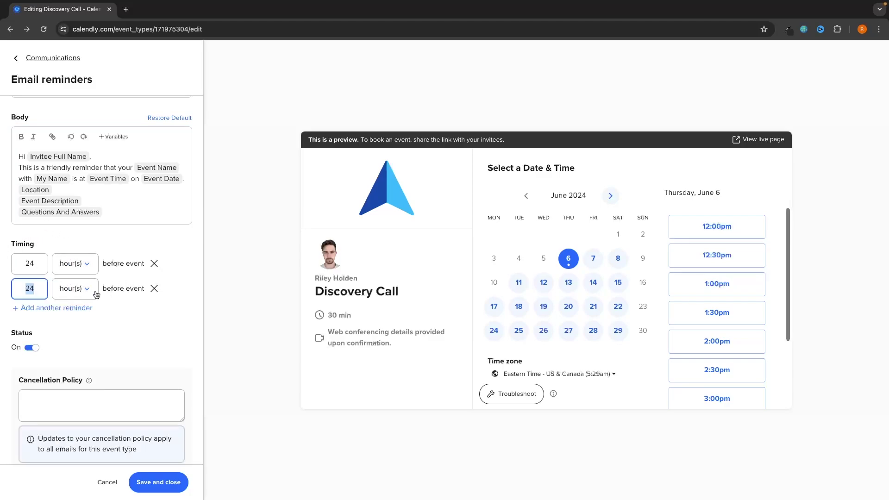
text(6)
click(123, 280)
scroll(137, 316, down, 1)
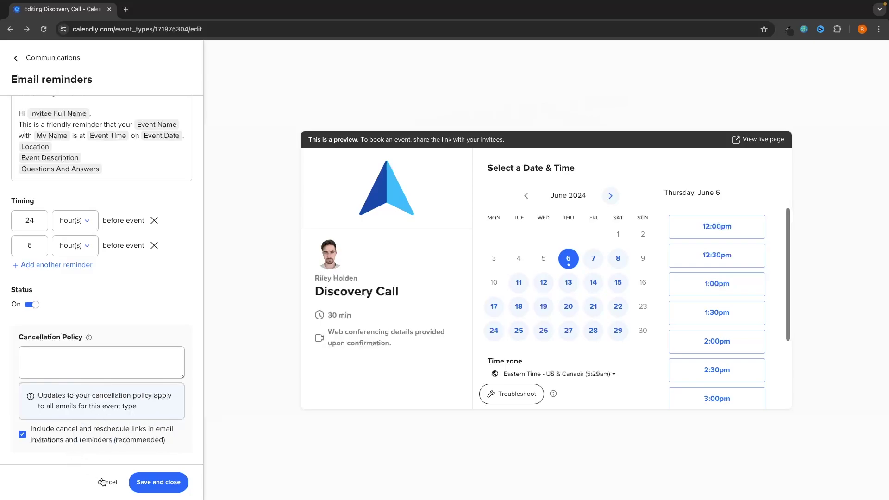
click(171, 483)
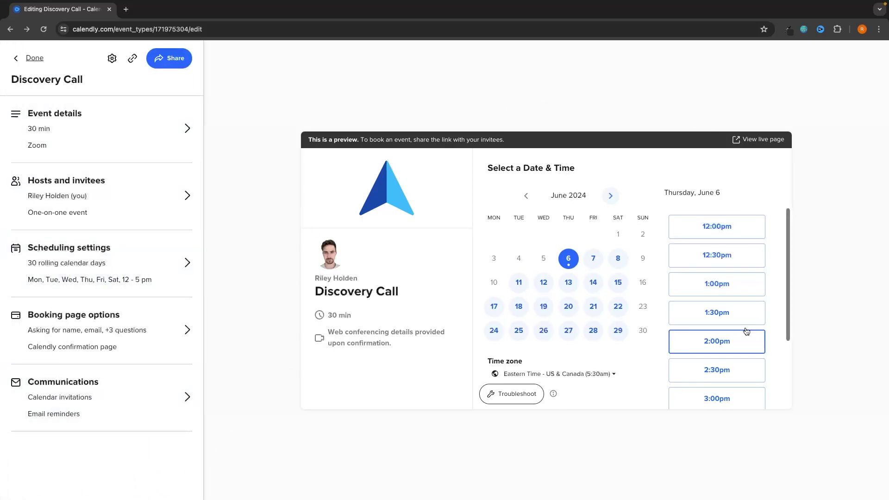
Finish editing the Discovery Call, view its live booking page and choose Tuesday, June 18
click(35, 60)
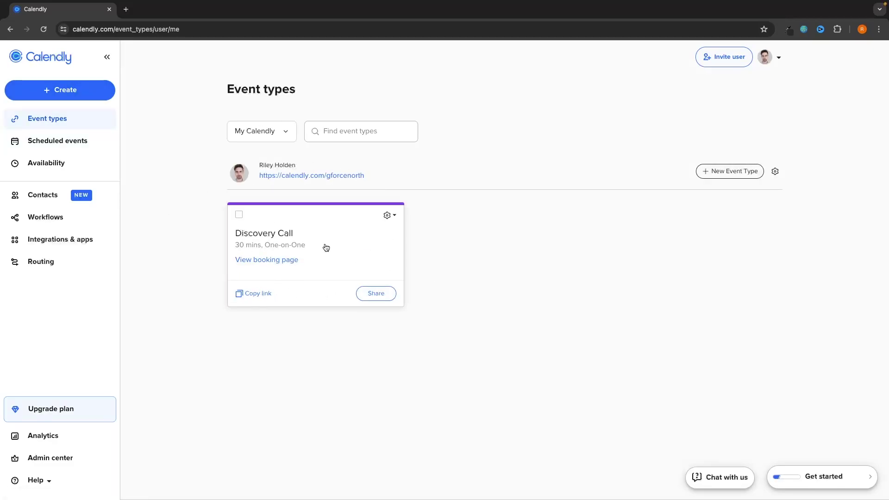
click(250, 260)
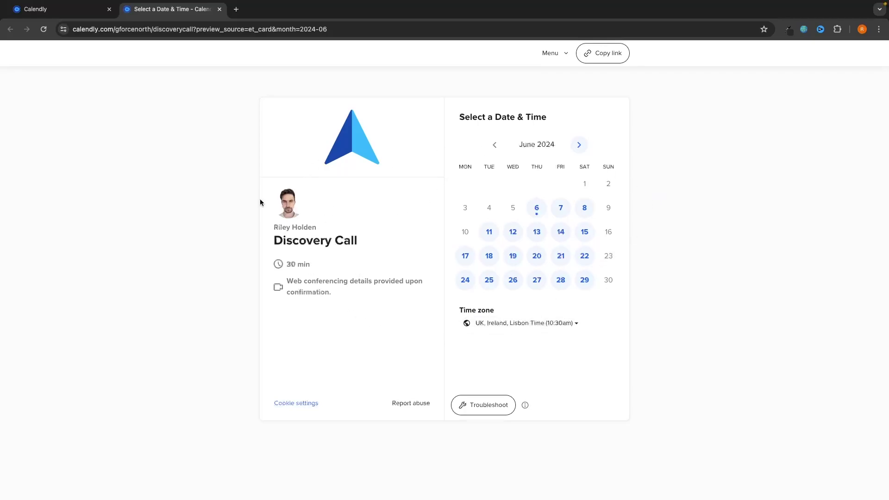
click(495, 256)
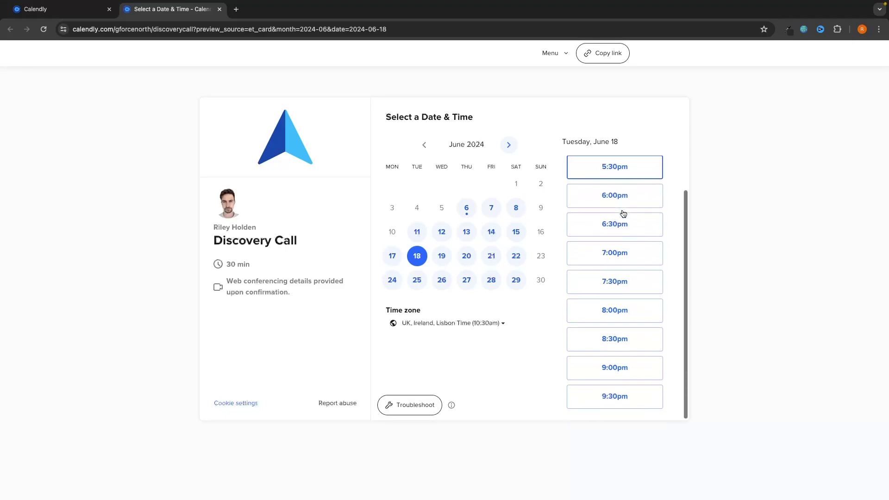
Set the booking page's time zone to Eastern Time - US & Canada
drag(378, 312, 425, 309)
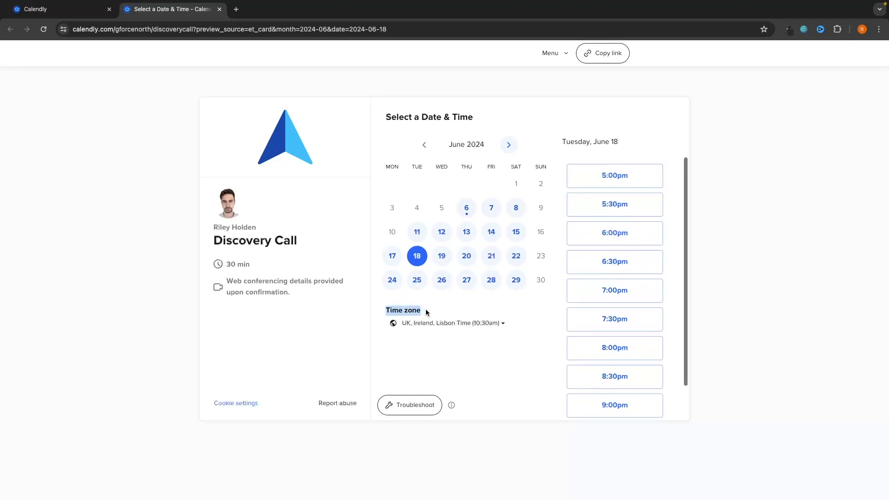
click(428, 309)
click(419, 324)
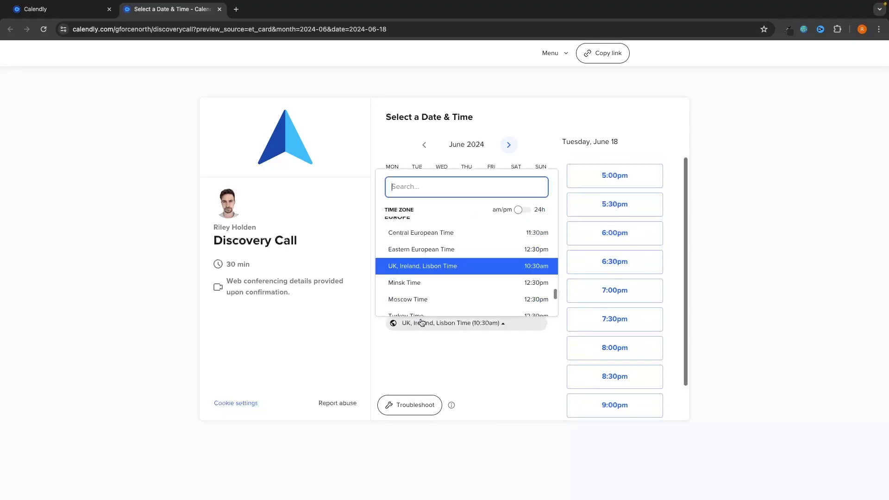
click(452, 251)
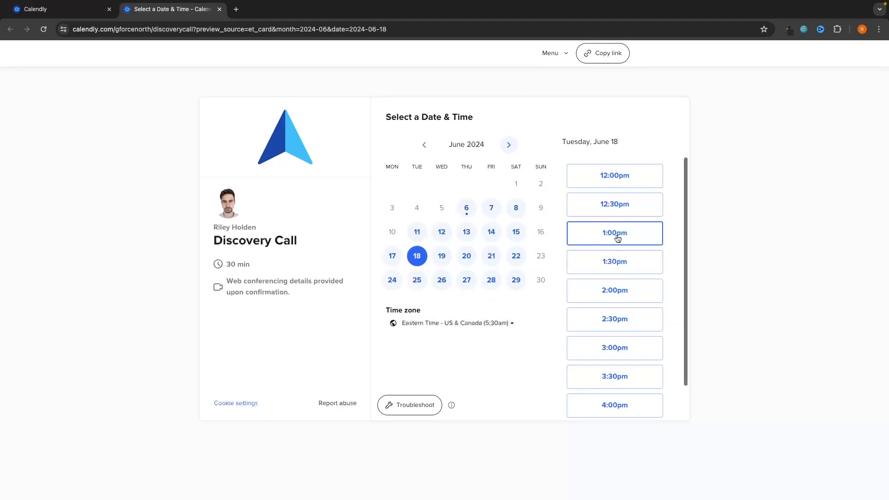
Book the 1:00pm slot, entering the invitee's name, email and phone number and $10,000 as the investment answer
click(610, 234)
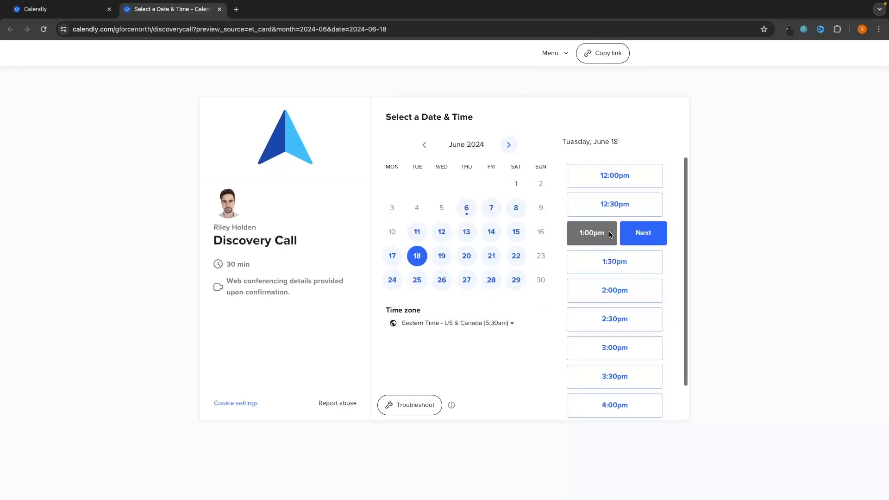
click(633, 236)
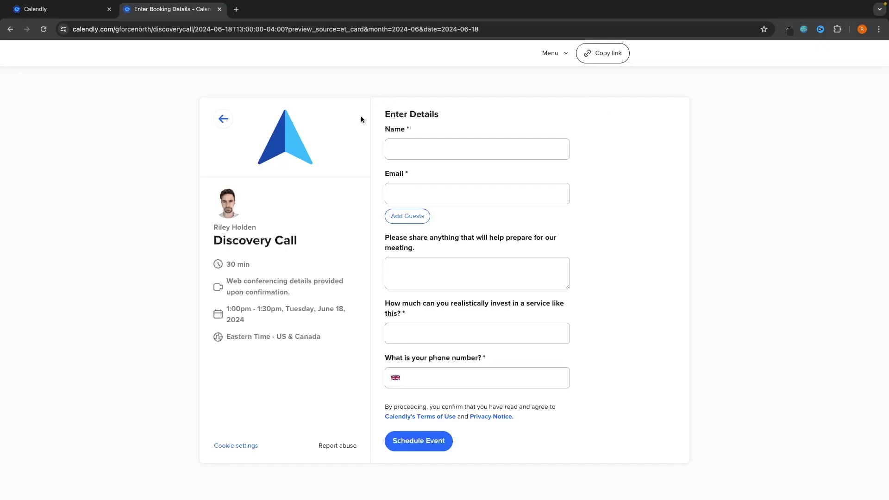
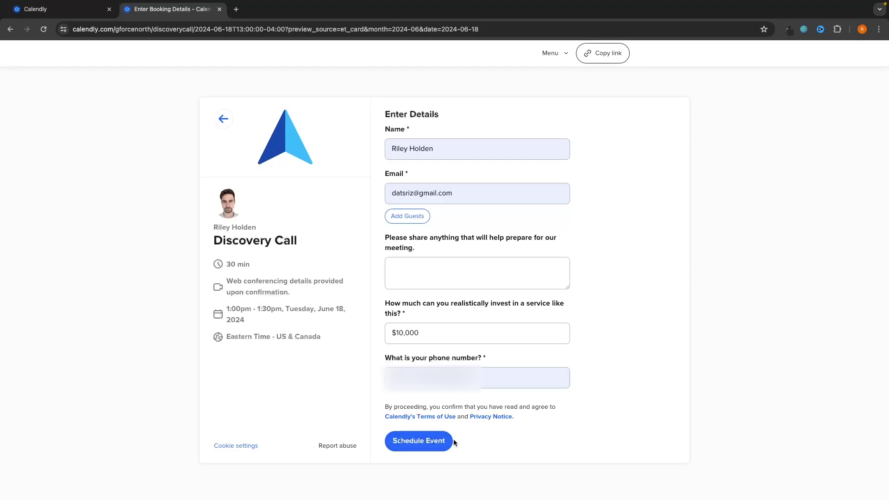
click(425, 445)
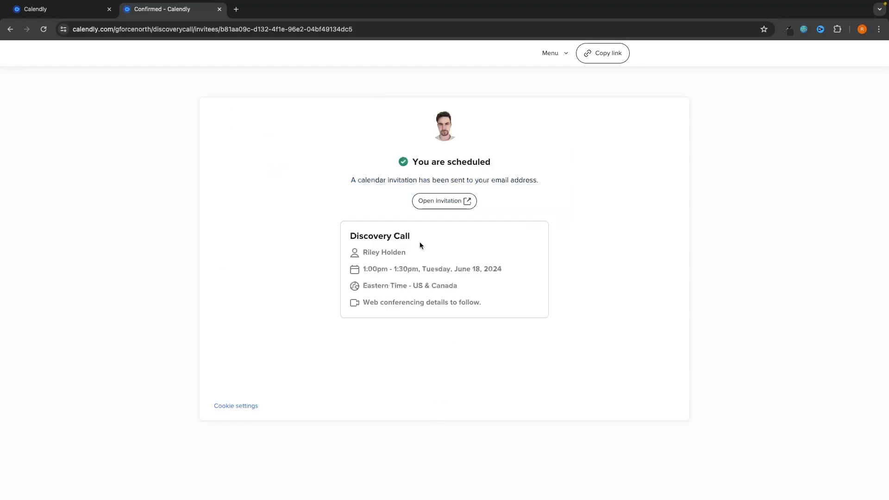
Read the scheduling confirmation and the calendar invitation notice on the confirmation page
drag(411, 162, 502, 162)
click(502, 161)
drag(347, 182, 543, 176)
triple_click(544, 177)
click(551, 180)
Switch to Gmail in a new browser tab and examine the invitation's event name, Zoom location, joining details and cancel and reschedule links
click(236, 9)
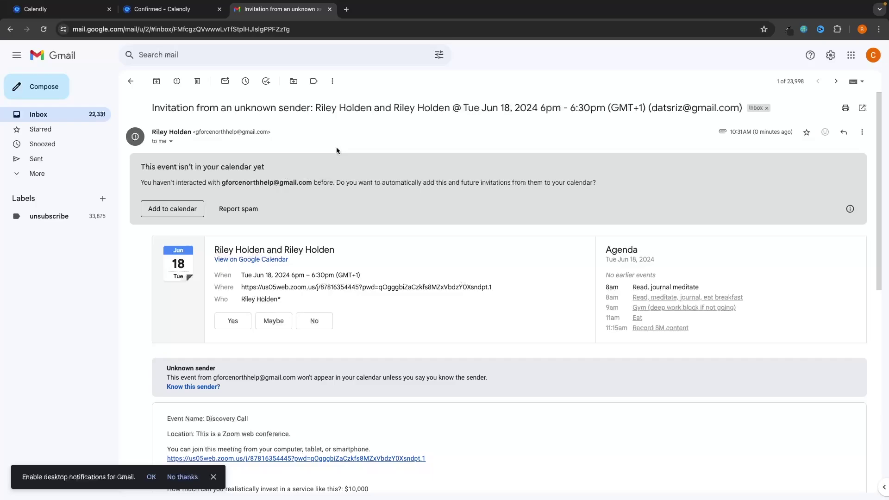
scroll(336, 147, down, 4)
drag(161, 227, 282, 227)
click(282, 227)
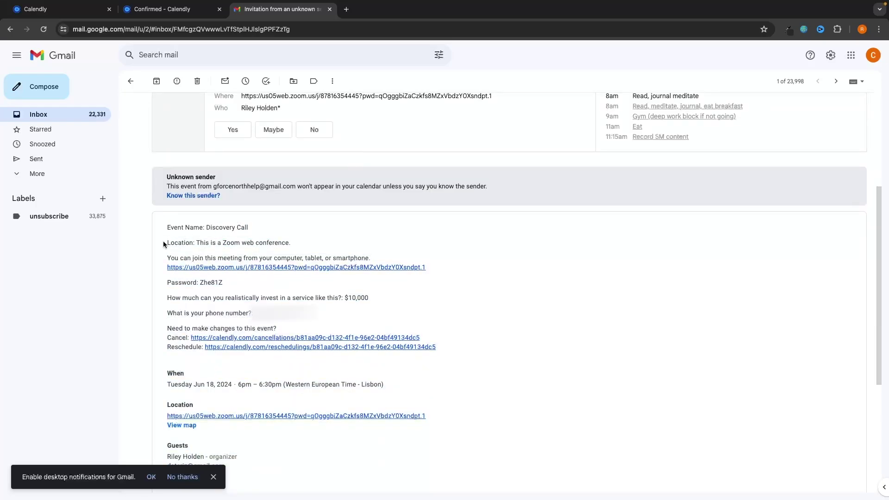
drag(163, 243, 258, 239)
click(264, 240)
drag(167, 258, 391, 257)
click(371, 246)
drag(163, 335, 317, 347)
click(288, 366)
Follow the invitation's reschedule link and select the 3:30pm slot on Friday, June 21 for the Discovery Call
click(230, 348)
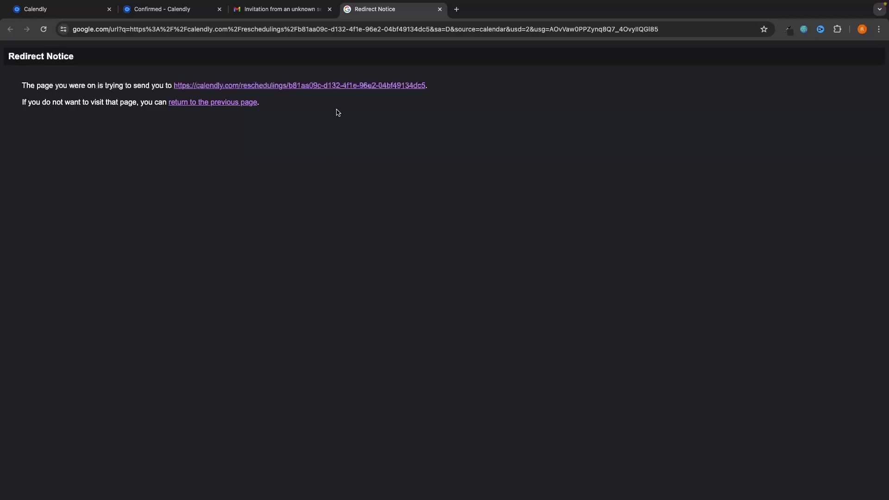
click(342, 86)
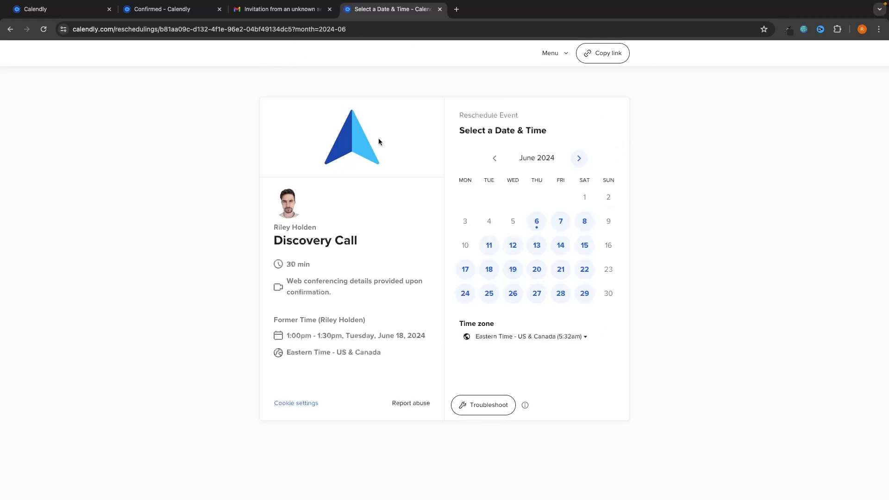
click(560, 272)
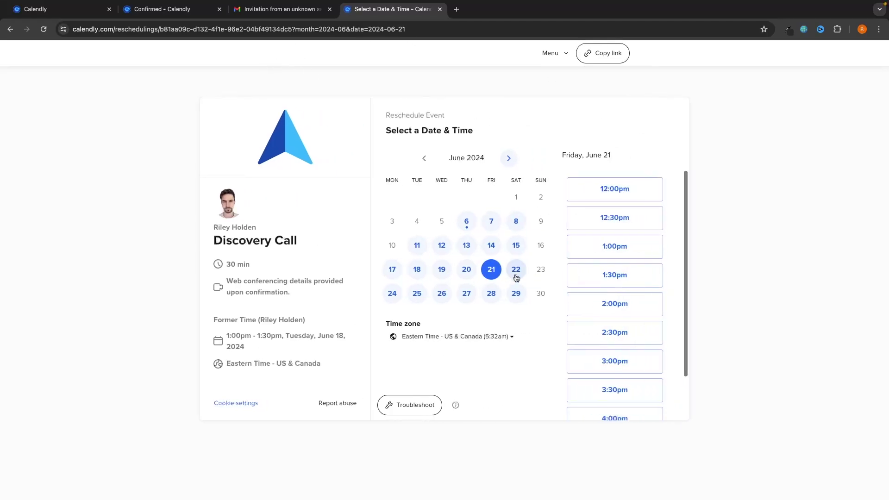
scroll(625, 294, down, 2)
click(623, 332)
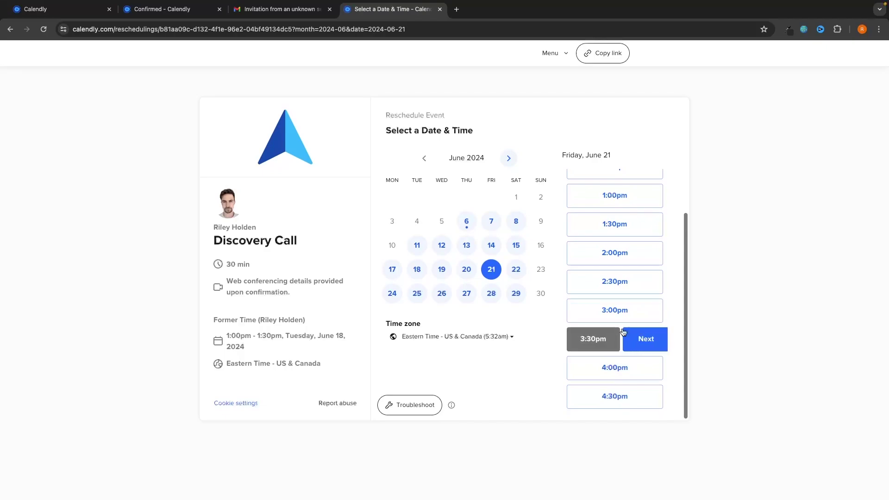
click(644, 338)
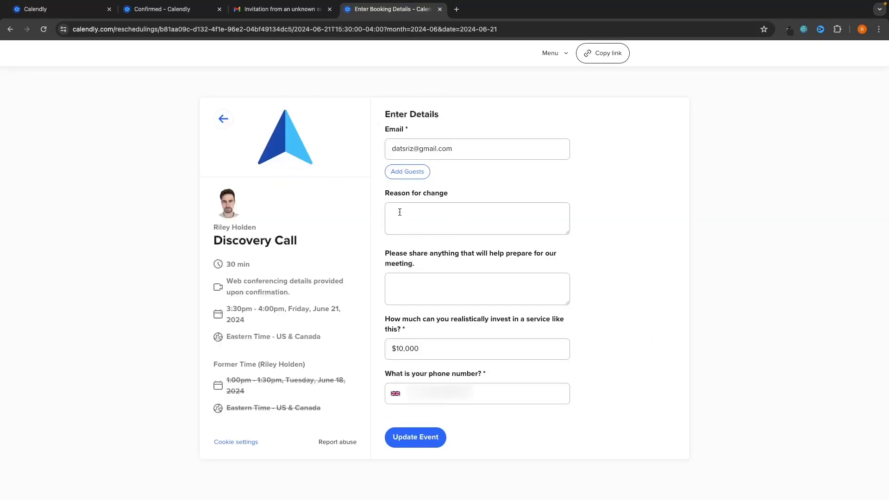
Enter "Not available" as the reason for change and submit the updated event
click(399, 211)
text(N)
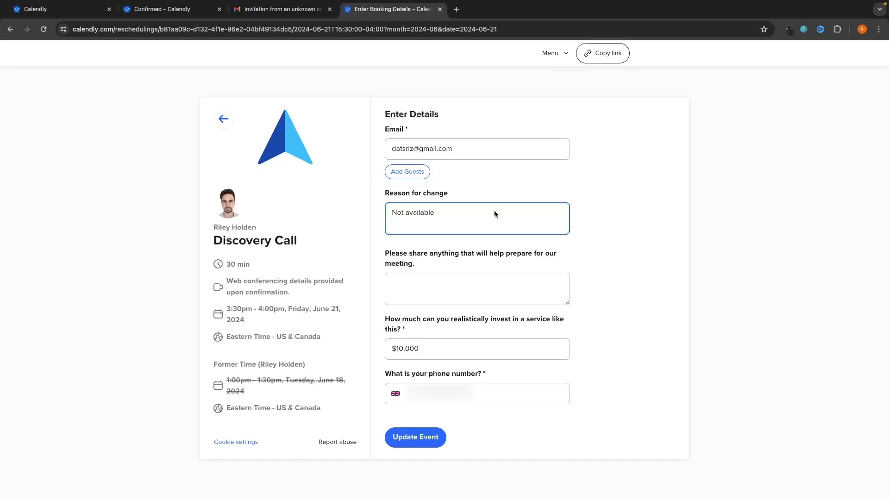
text(ot available)
click(420, 437)
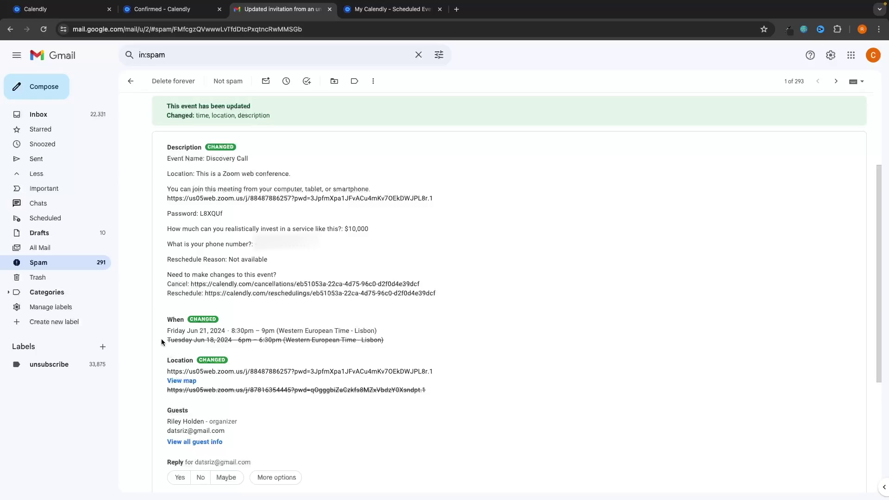
Check the changed date and time in the updated Gmail invitation, and close that email tab
drag(162, 342, 204, 330)
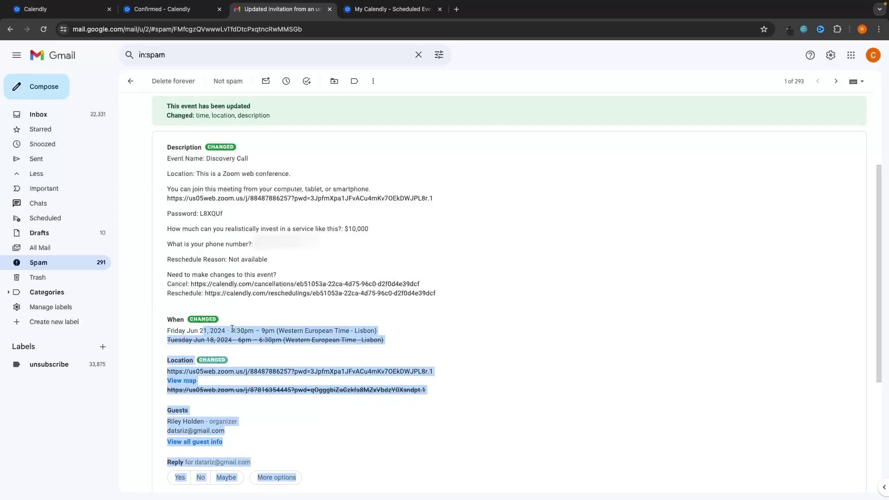
click(177, 367)
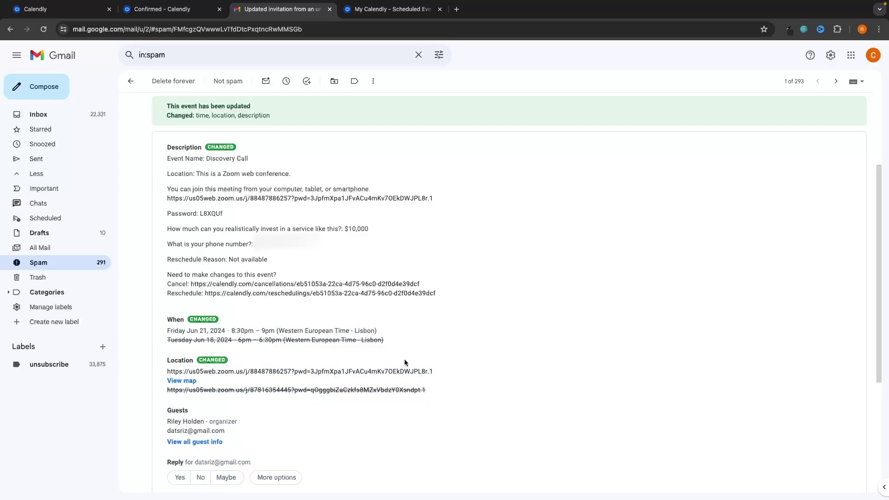
click(329, 9)
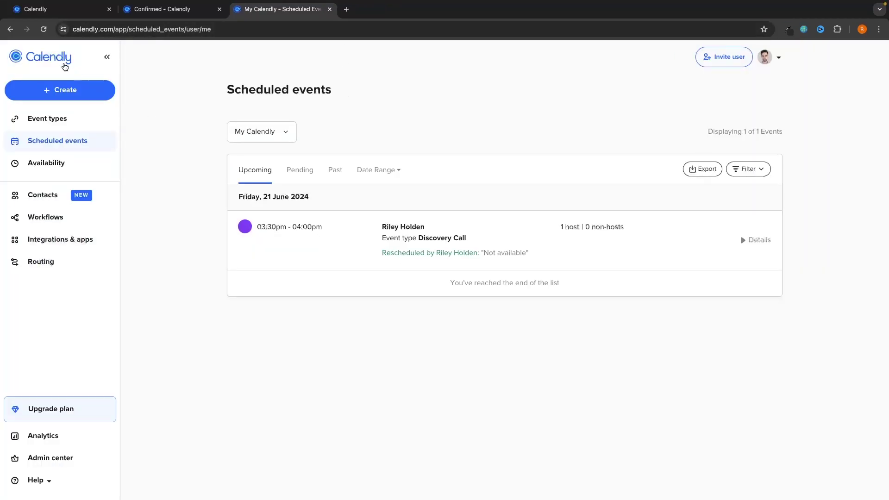
View the event types page, and check the date of the upcoming booking under scheduled events
click(51, 118)
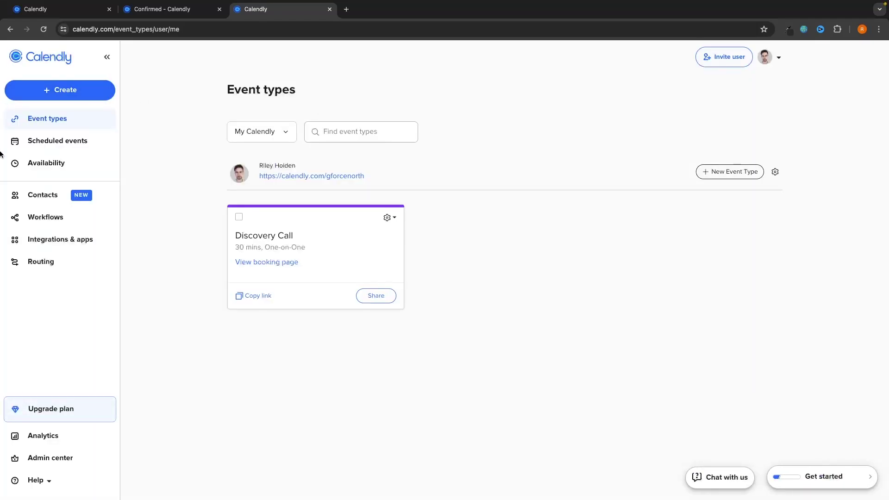
click(30, 147)
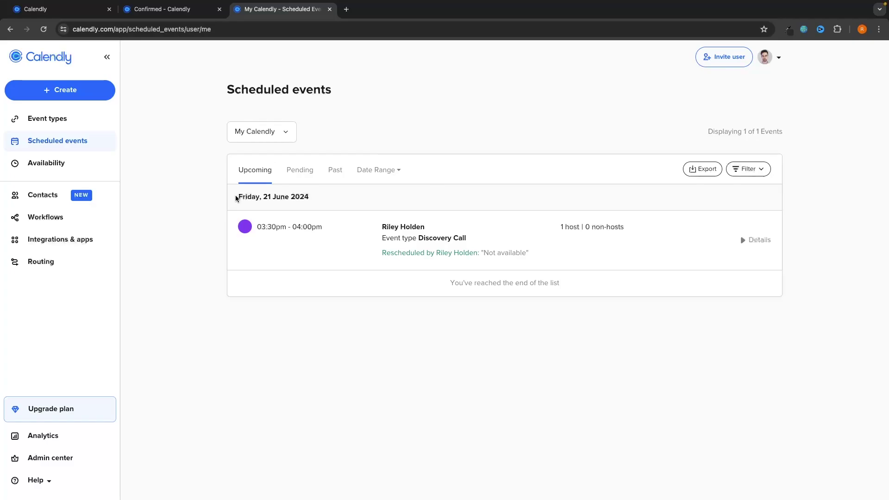
drag(237, 197, 325, 198)
click(325, 198)
Expand the booked Discovery Call's details and preview its rescheduling page as host, returning without choosing a new time
click(749, 252)
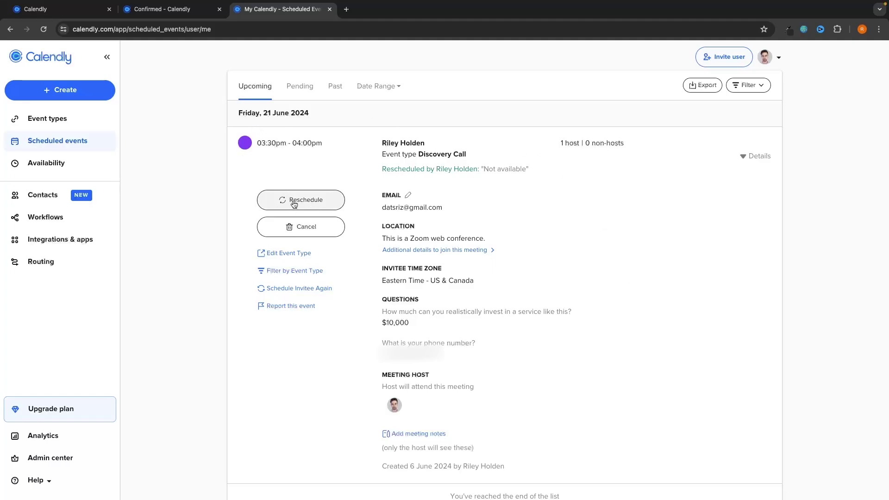
click(315, 208)
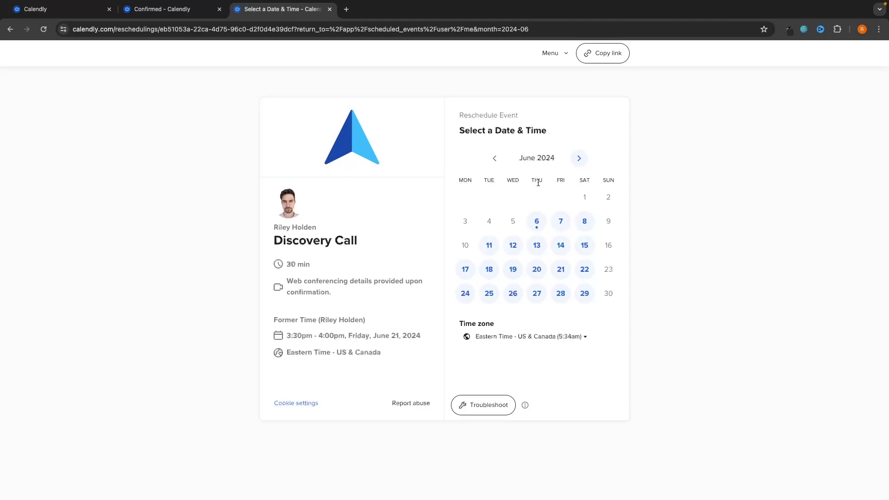
scroll(538, 183, left, 5)
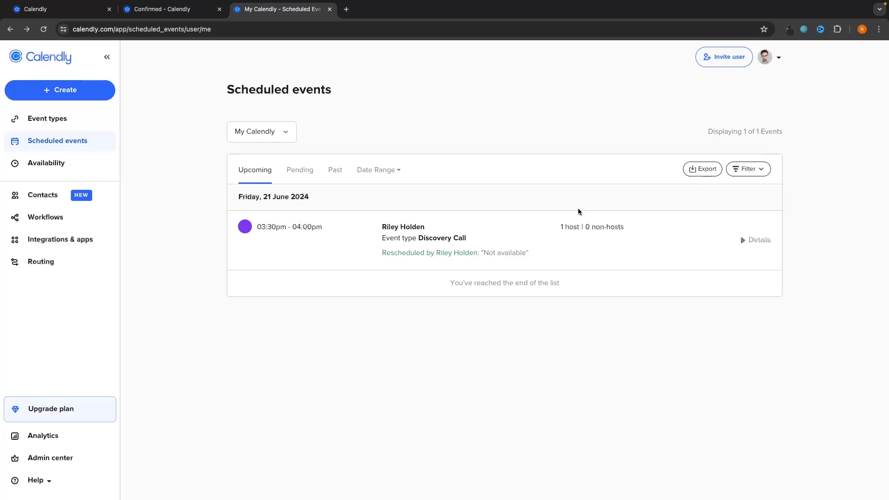
Check the invitee's investment answer and cancel the Discovery Call with the reason "Sorry your budget was not enough"
click(759, 240)
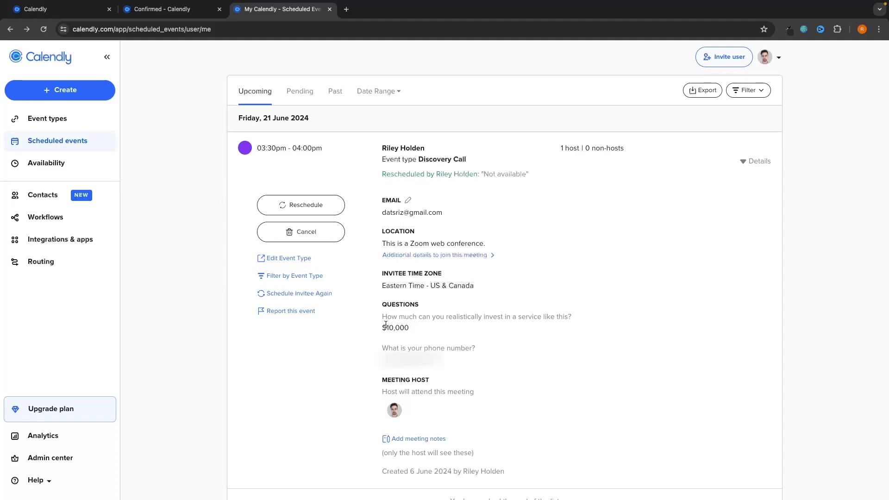
drag(415, 328, 362, 327)
click(450, 333)
click(303, 235)
text(Sorry your budget was not enough)
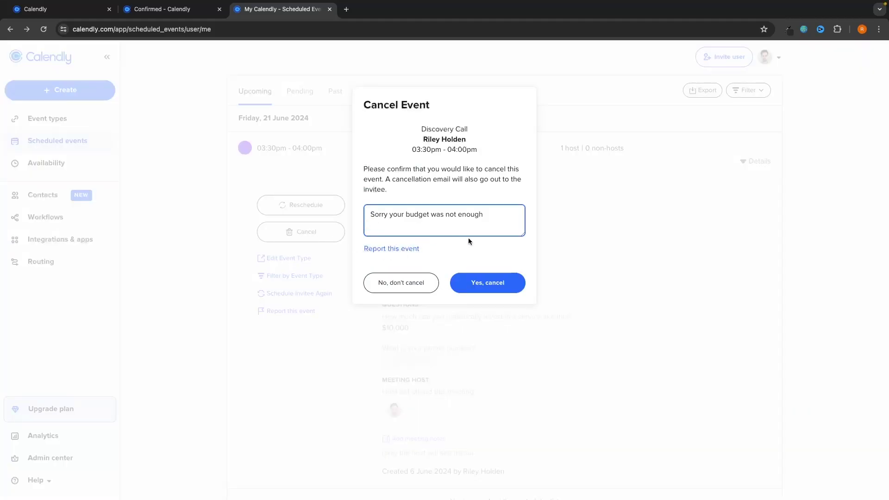
click(490, 283)
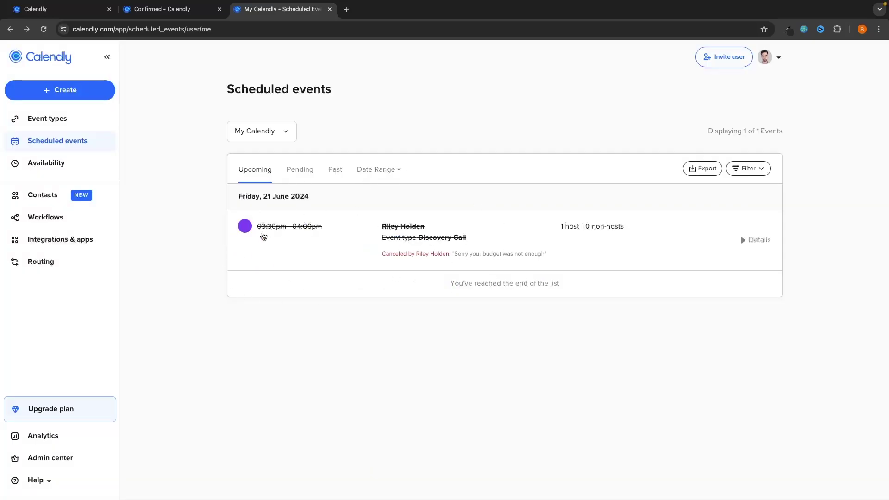
Check the date of the canceled Discovery Call and view the past scheduled events
drag(239, 192, 283, 196)
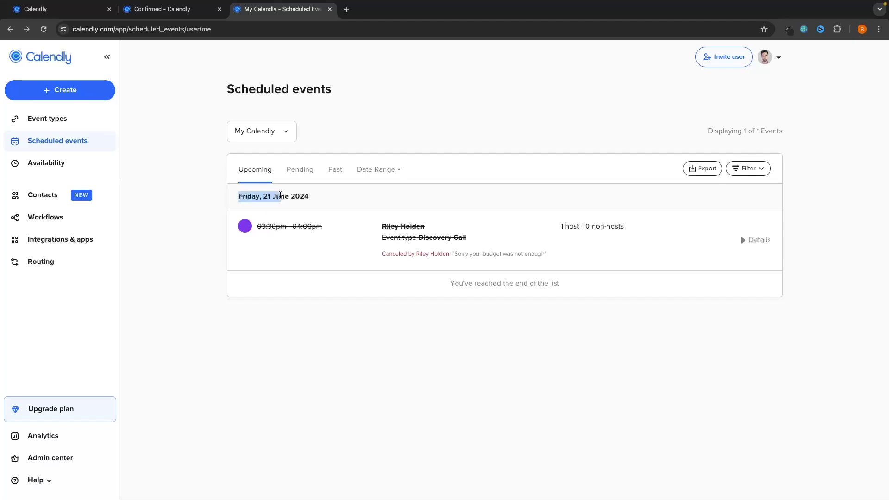
click(293, 198)
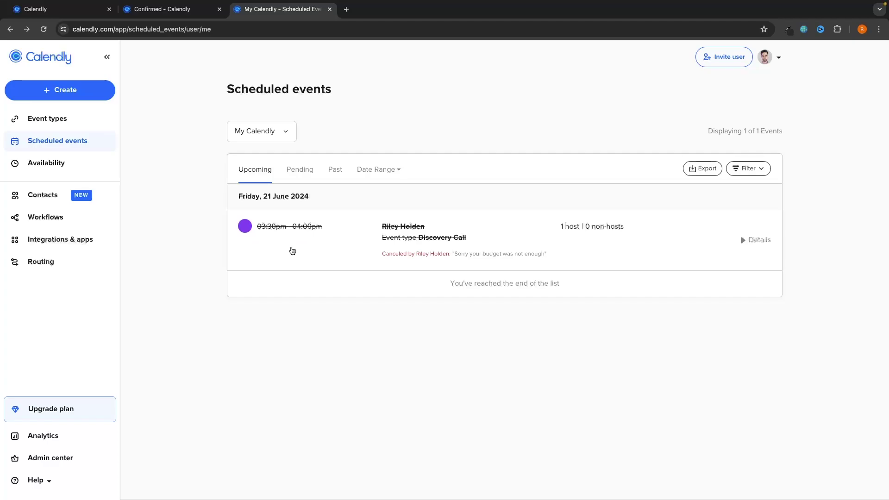
click(335, 170)
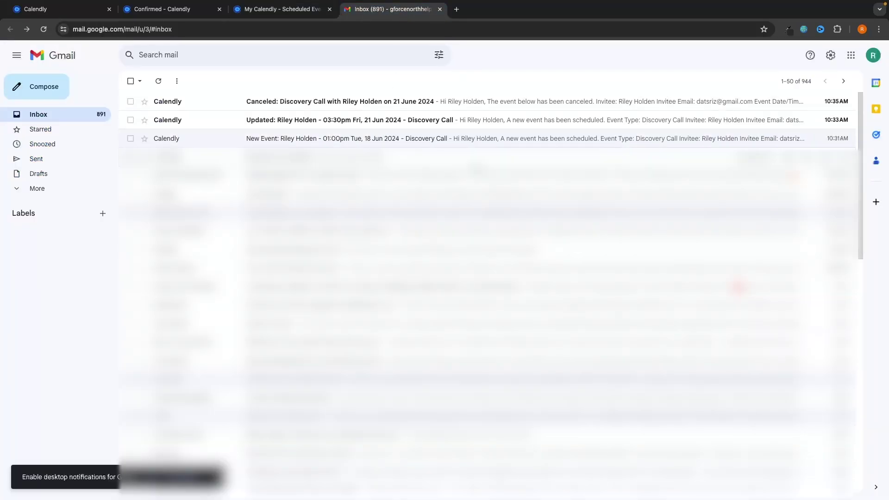
In the host's Gmail inbox, read the new event notification for the Discovery Call and return to the inbox
click(286, 16)
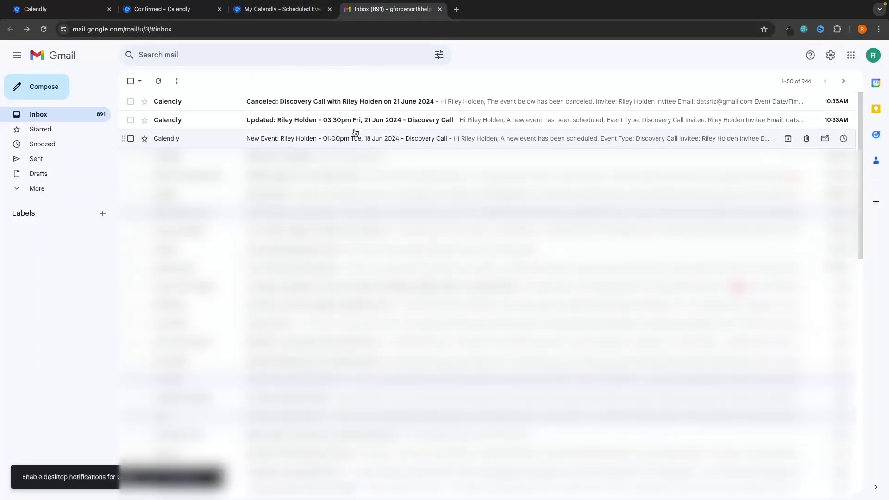
click(253, 140)
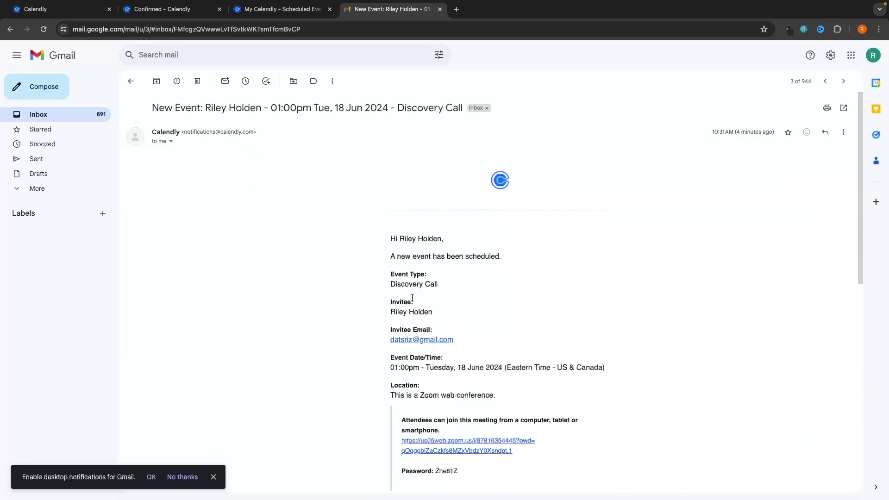
scroll(471, 298, down, 1)
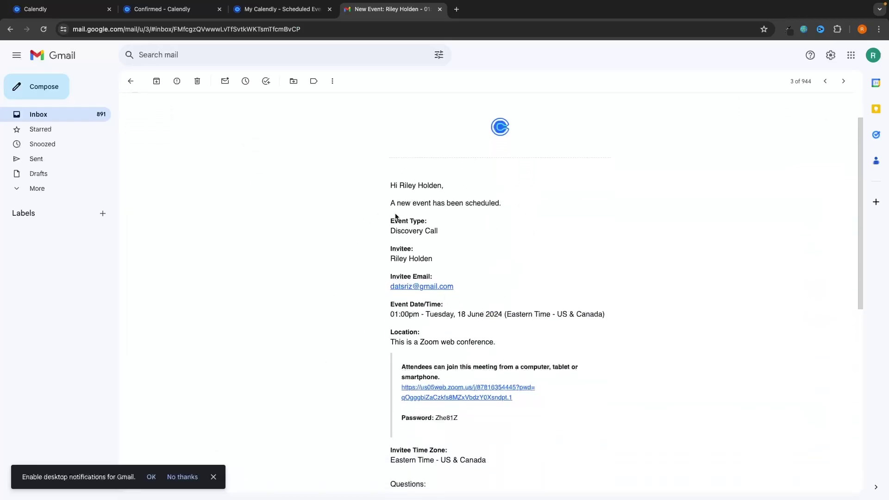
scroll(395, 216, left, 5)
Read Calendly's updated-event and cancellation emails for the Discovery Call, and close the Gmail tab
click(293, 120)
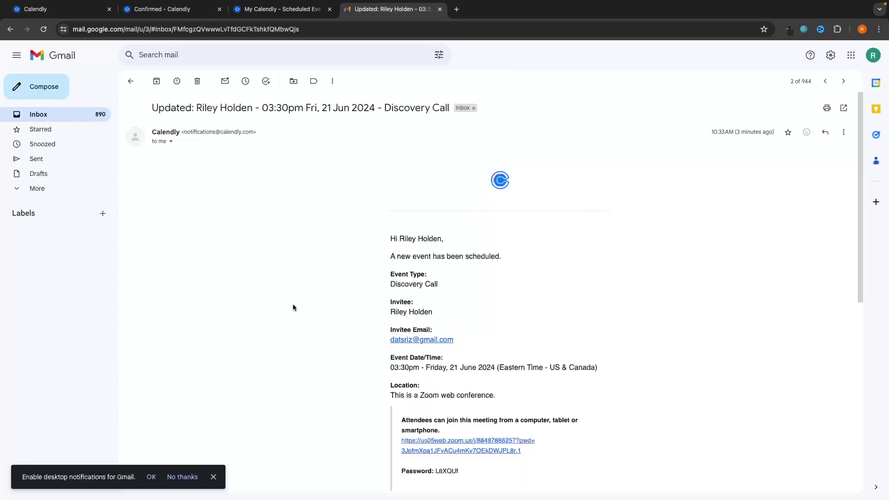
drag(392, 256, 496, 256)
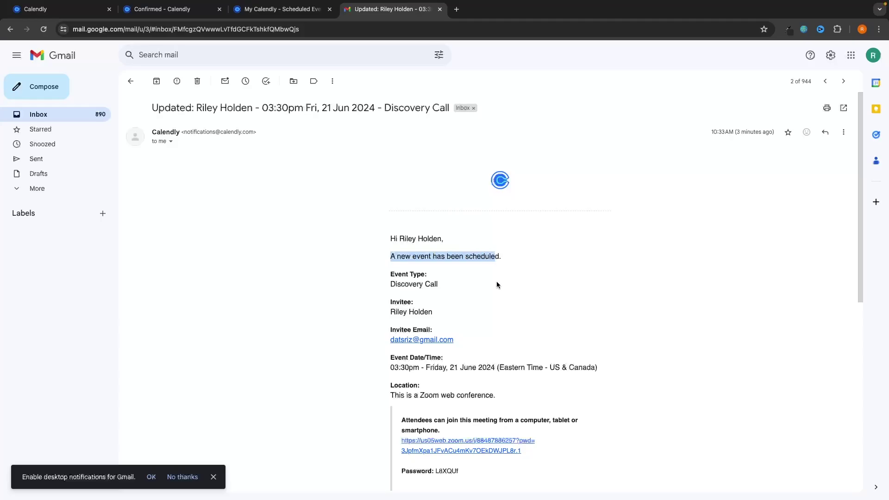
drag(388, 367, 601, 366)
click(609, 360)
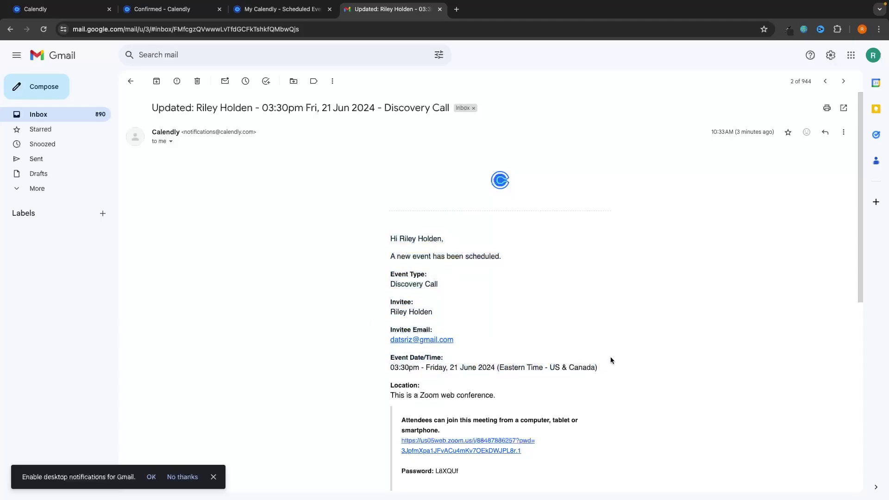
scroll(610, 359, left, 5)
click(334, 105)
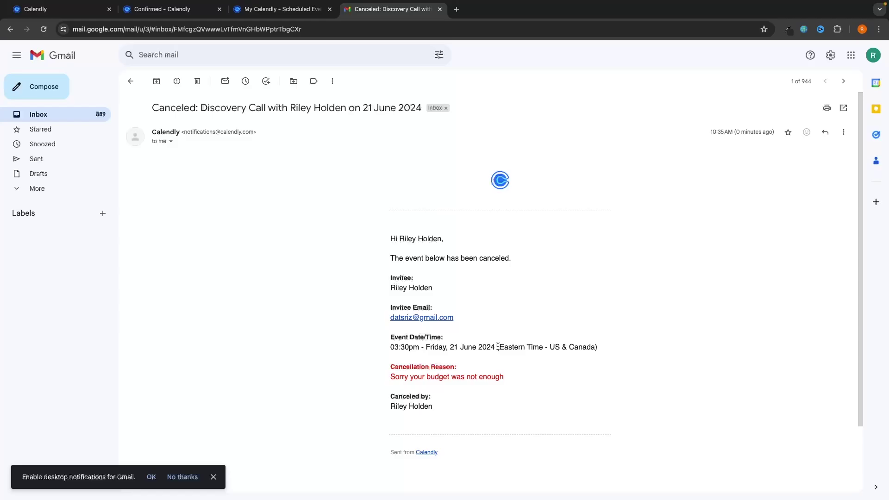
key(super+w)
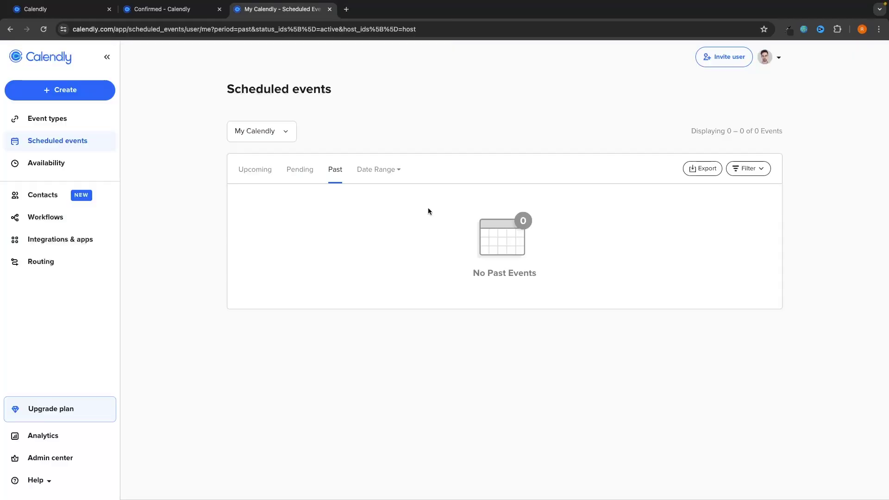
Browse the integrations and apps catalog to see which tools can be connected to Calendly
click(52, 245)
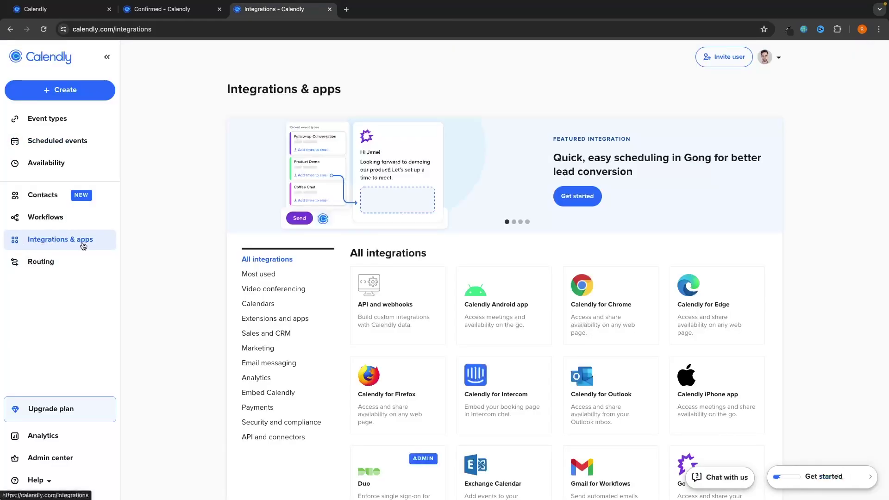
scroll(478, 266, down, 1)
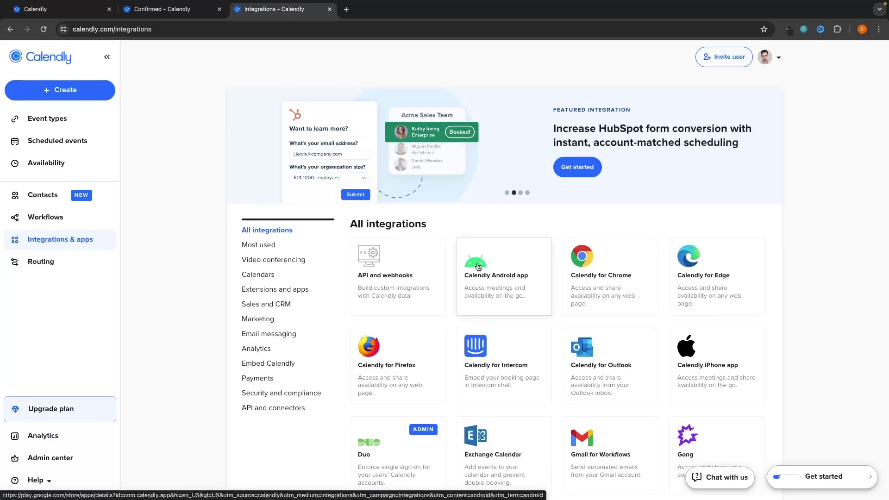
scroll(806, 316, down, 5)
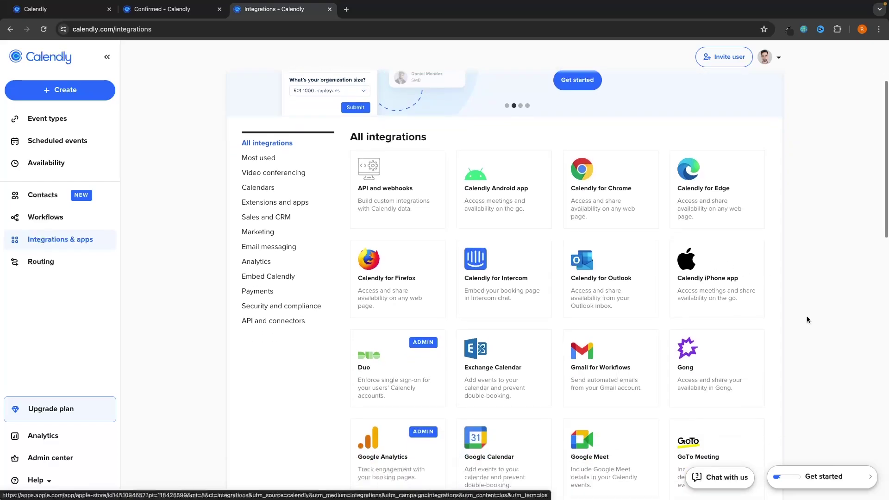
scroll(806, 315, down, 1)
scroll(806, 316, up, 3)
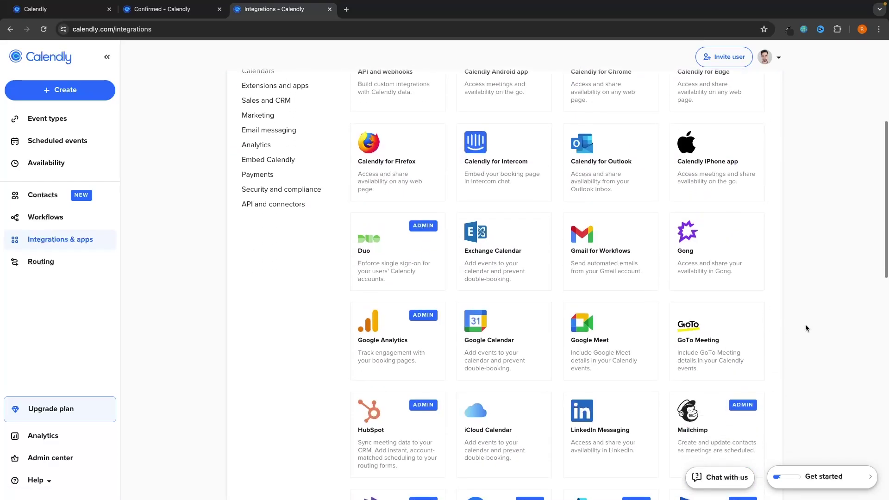
scroll(805, 324, down, 7)
scroll(804, 328, up, 10)
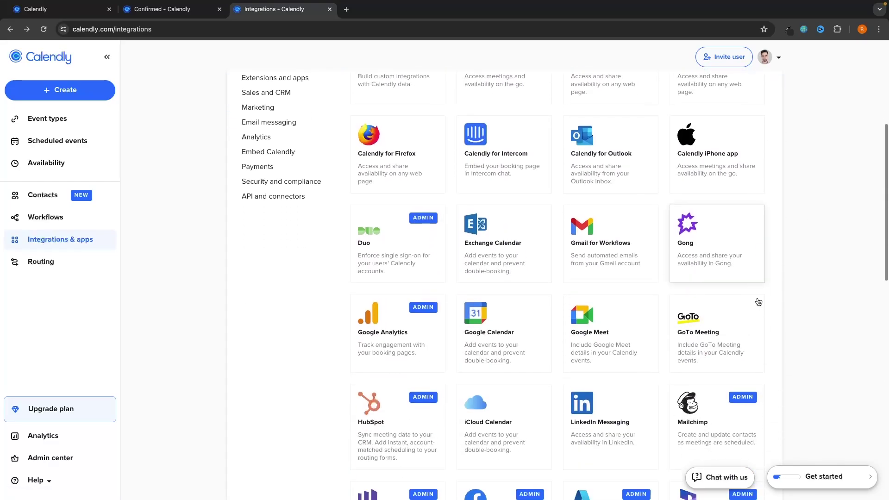
scroll(757, 297, down, 4)
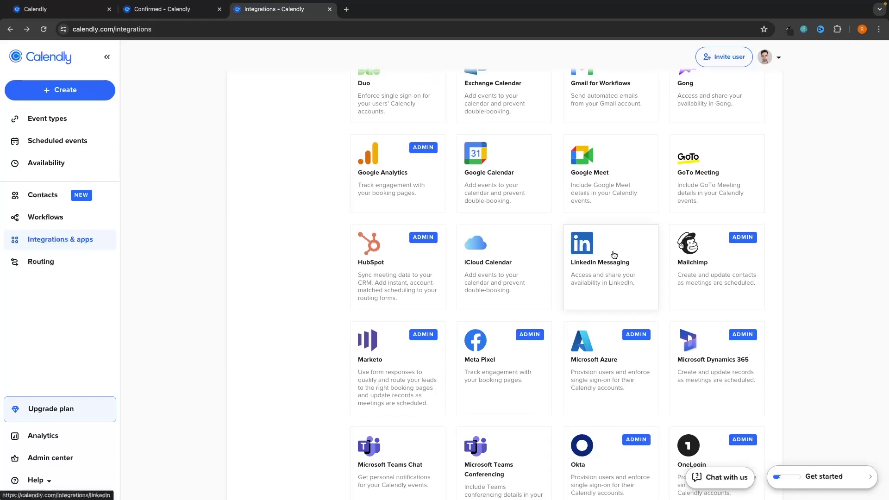
Open the LinkedIn Messaging integration and read its features and requirements
click(613, 252)
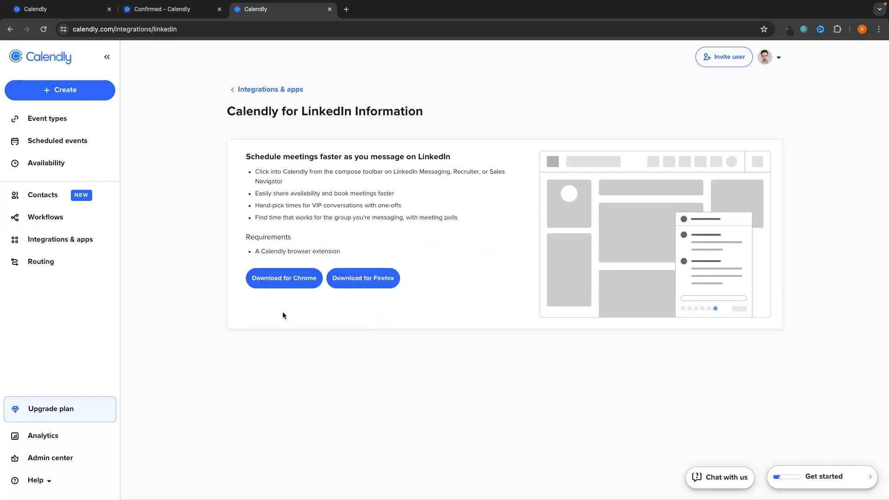
drag(396, 255, 239, 174)
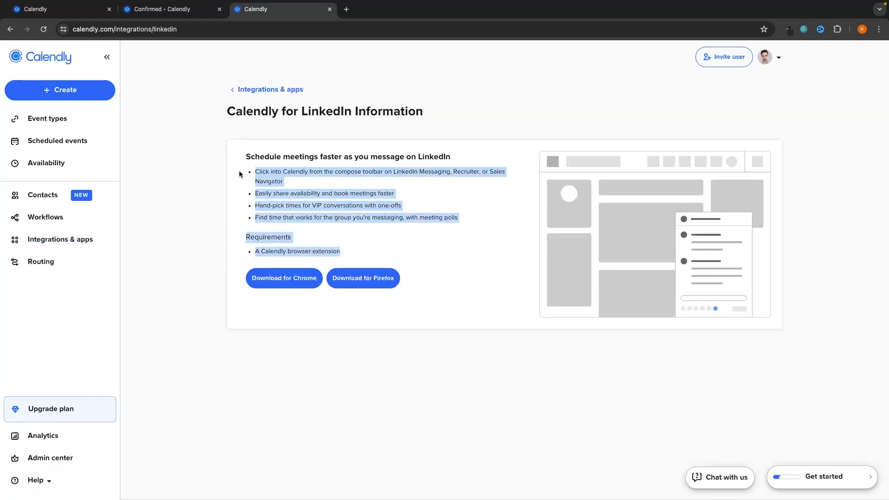
click(361, 219)
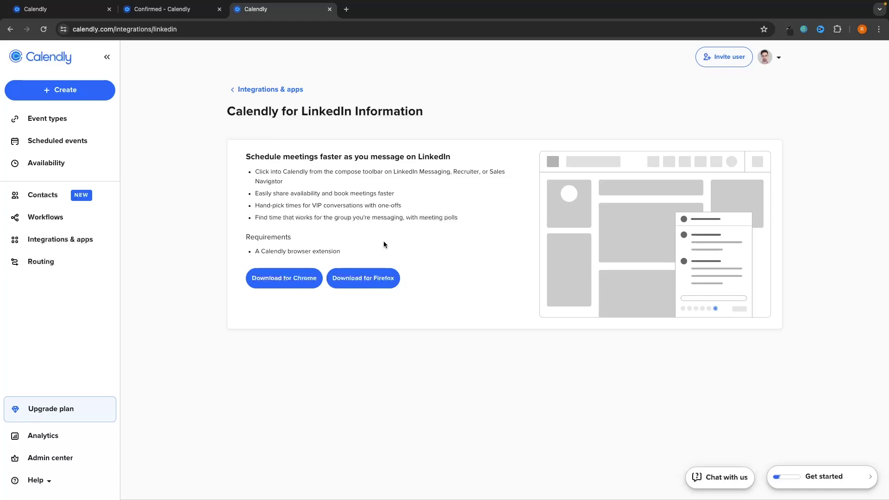